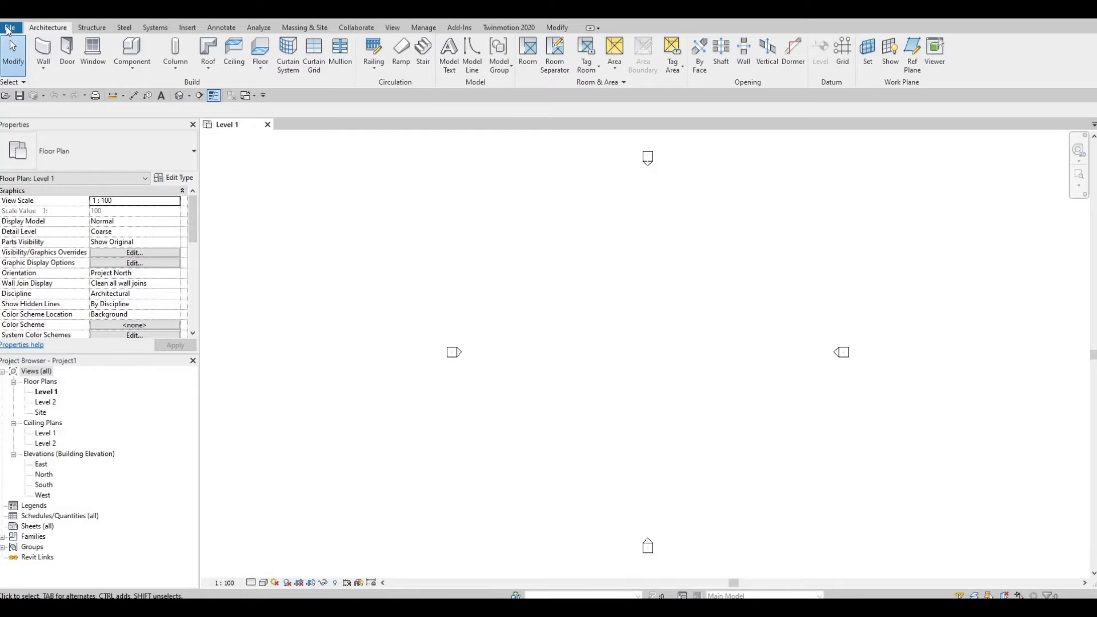
# - Begin saving the project as a project file named condo in the Revit File folder
pyautogui.click(9, 28)
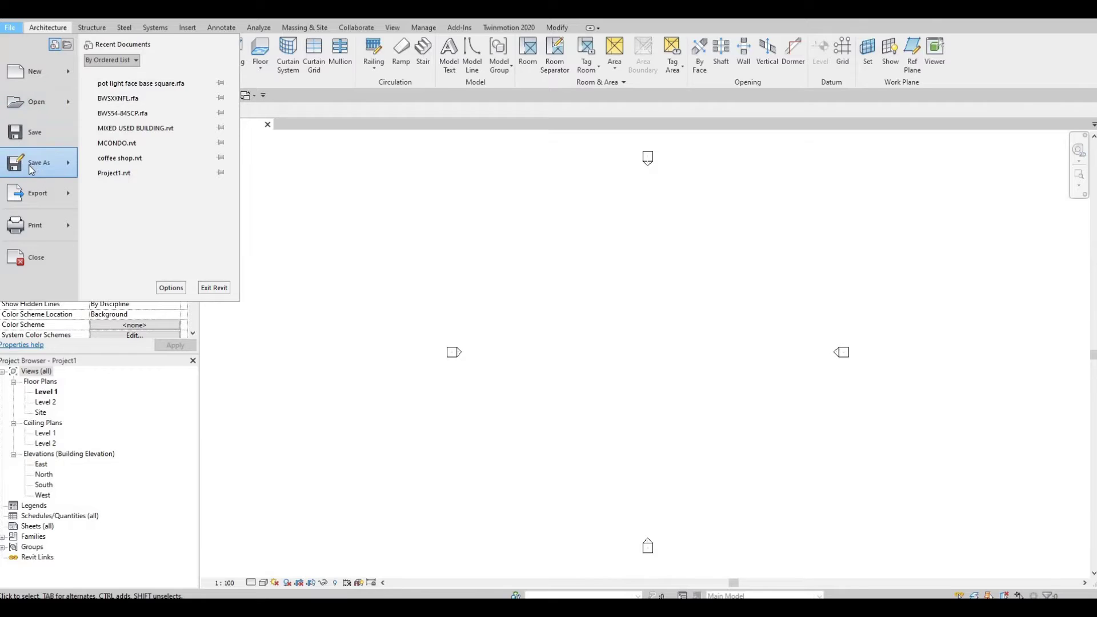
pyautogui.moveTo(32, 170)
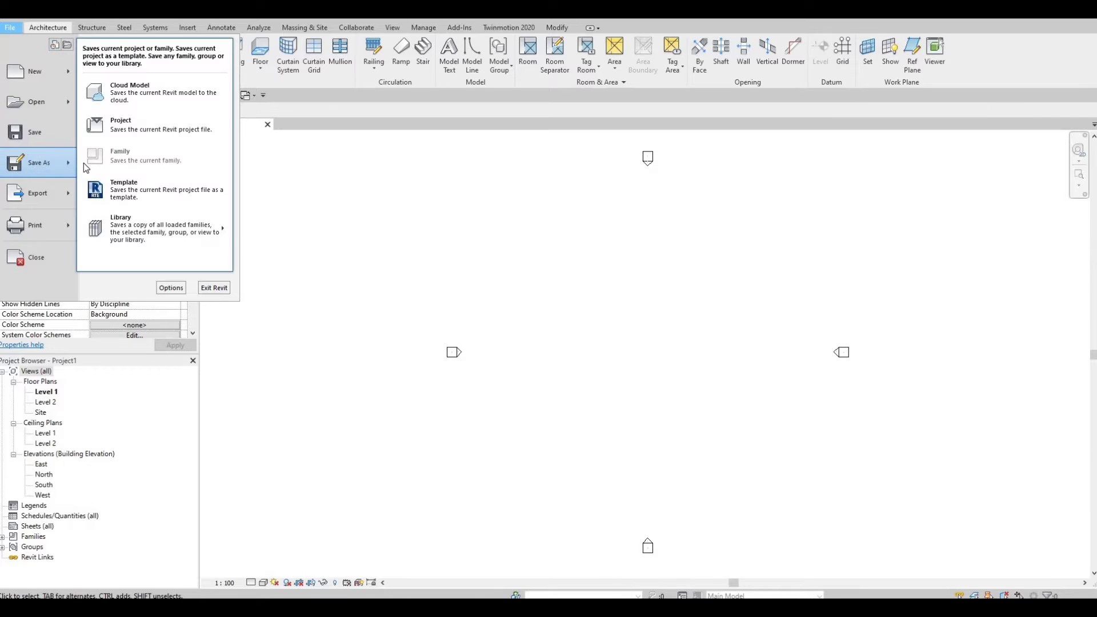
pyautogui.click(128, 132)
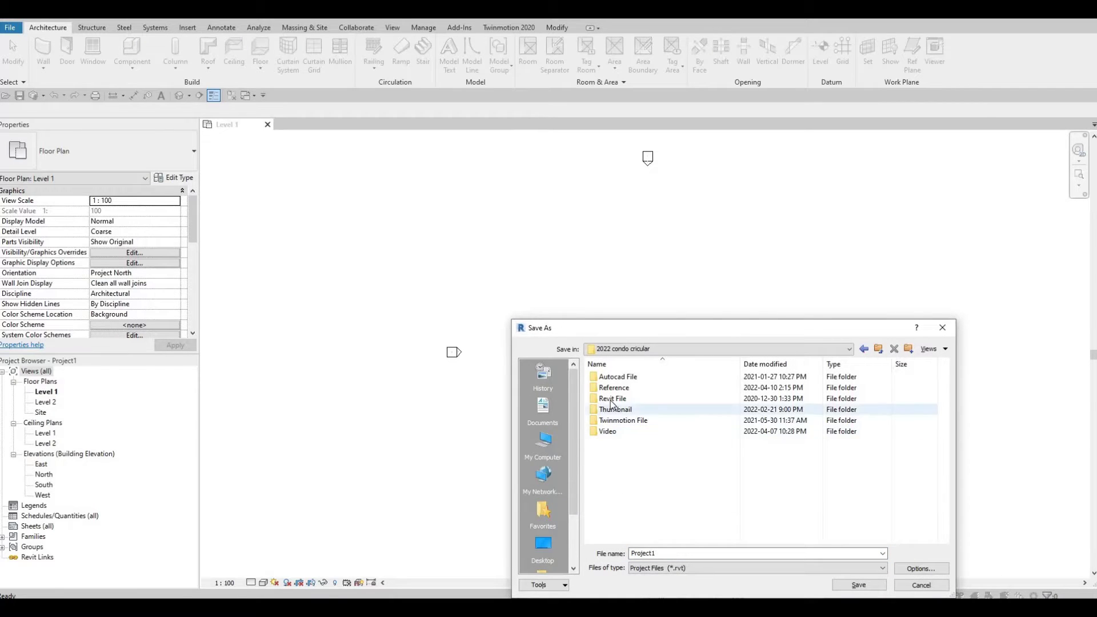
pyautogui.doubleClick(657, 399)
pyautogui.doubleClick(692, 554)
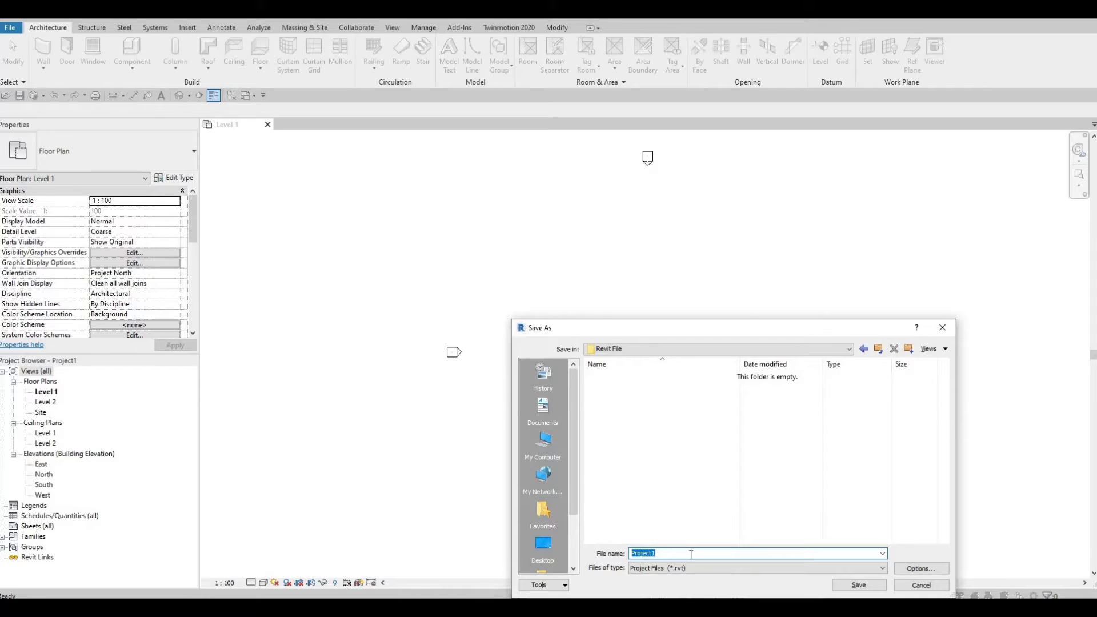
pyautogui.write('condo')
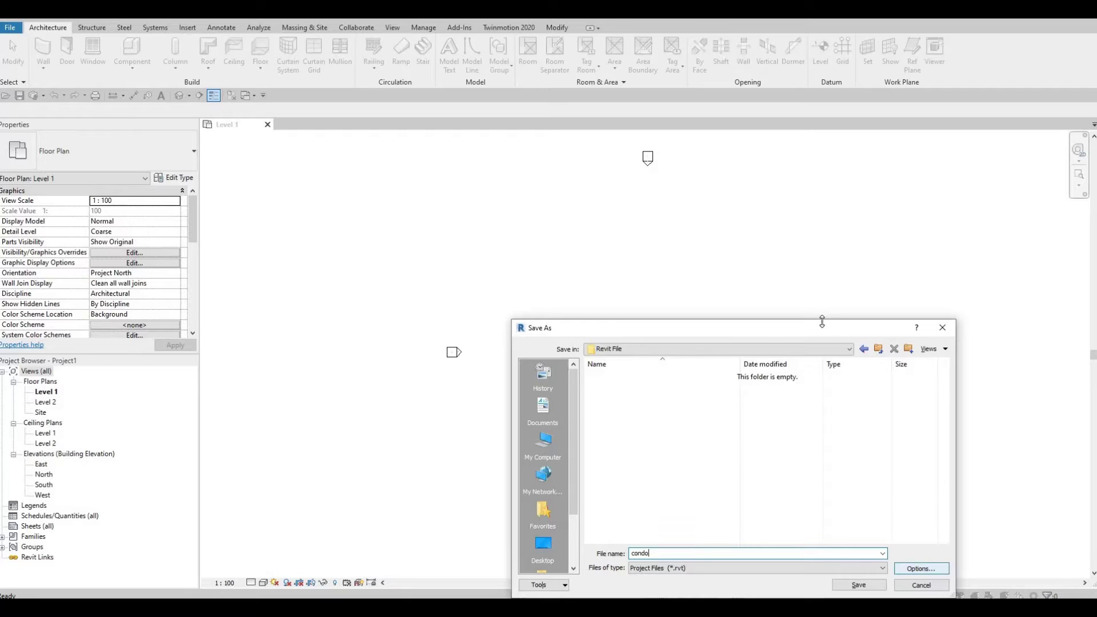
# - Set the maximum backups to 5 in the file save options and save the project
pyautogui.moveTo(821, 327); pyautogui.dragTo(728, 158)
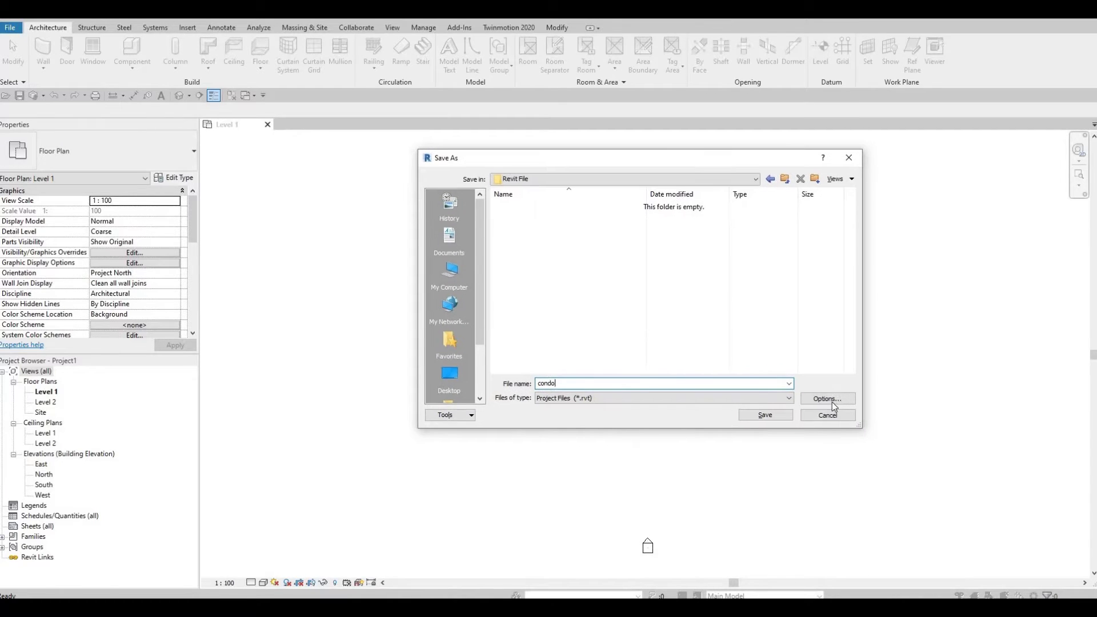
pyautogui.click(831, 403)
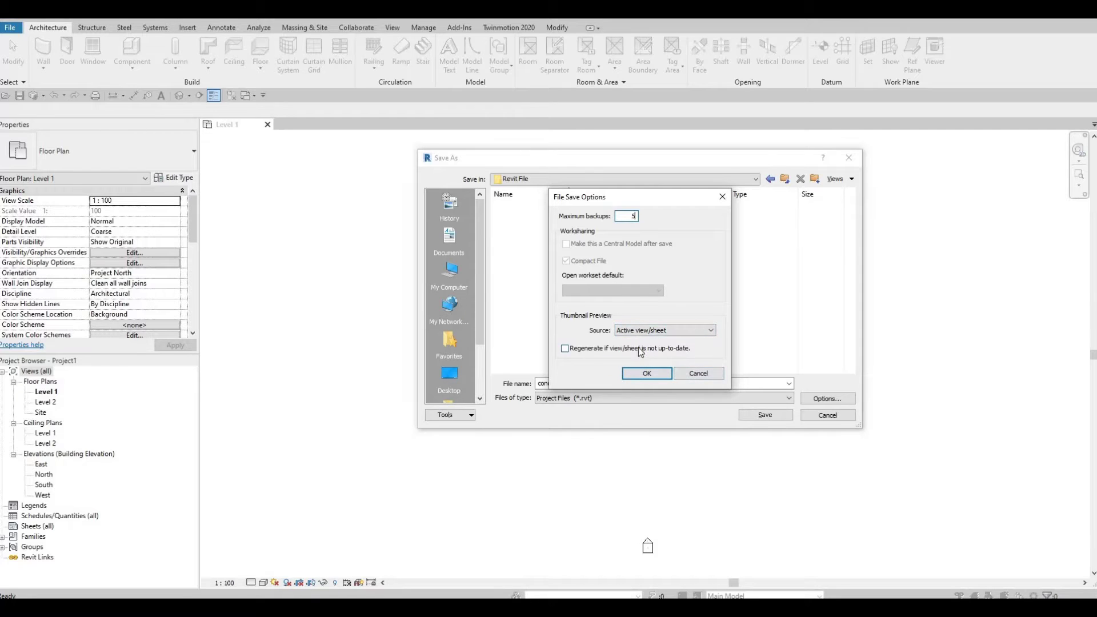
pyautogui.click(645, 373)
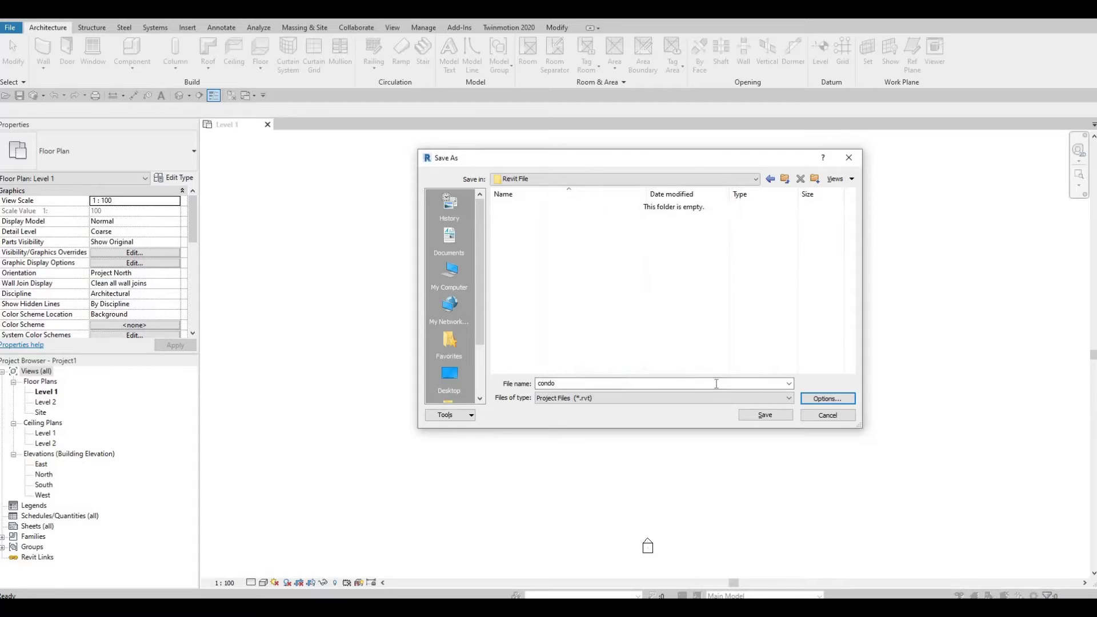
pyautogui.click(770, 417)
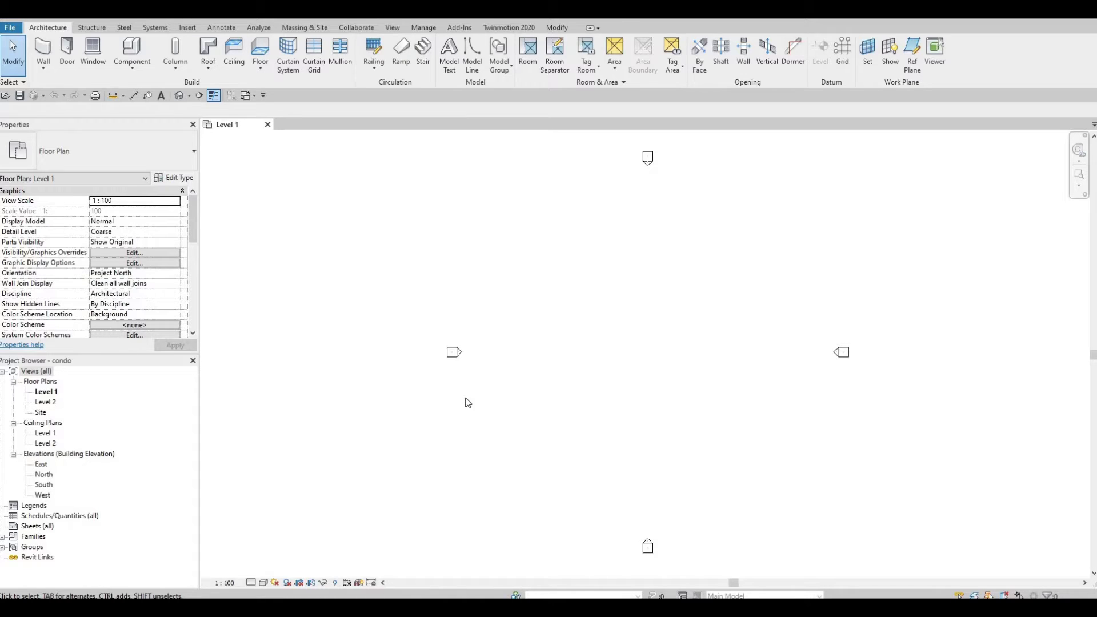
# - Draw a vertical grid line in the Level 1 plan, upwards between the elevation markers and left of their centre
pyautogui.press('F1')
pyautogui.click(841, 60)
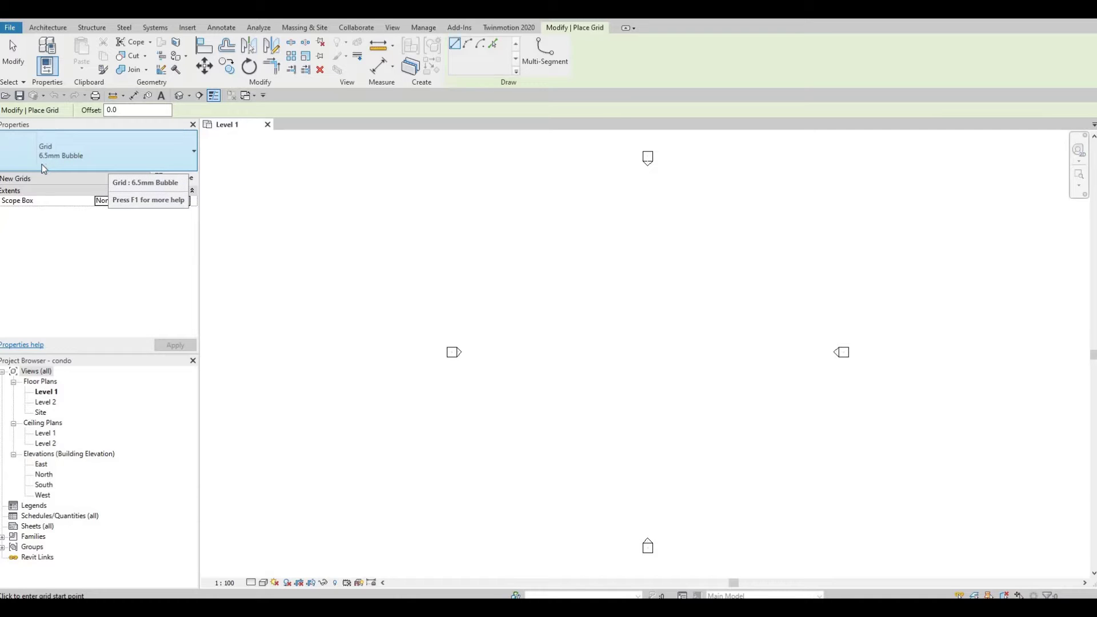
pyautogui.press('F1')
pyautogui.press('F1')
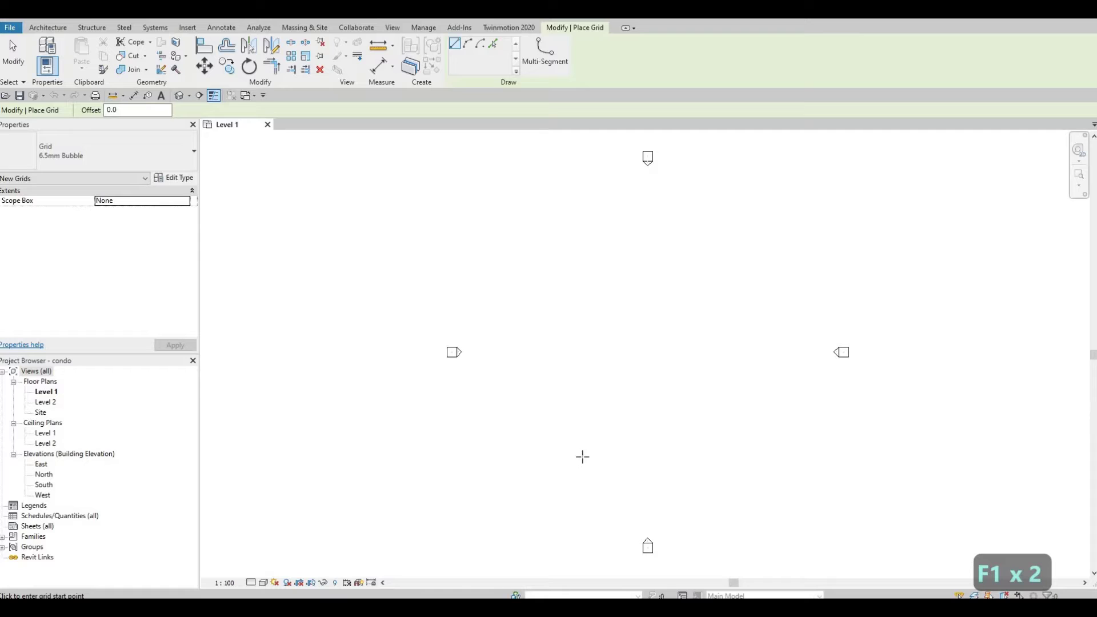
pyautogui.click(573, 470)
pyautogui.scroll(2, 573, 240)
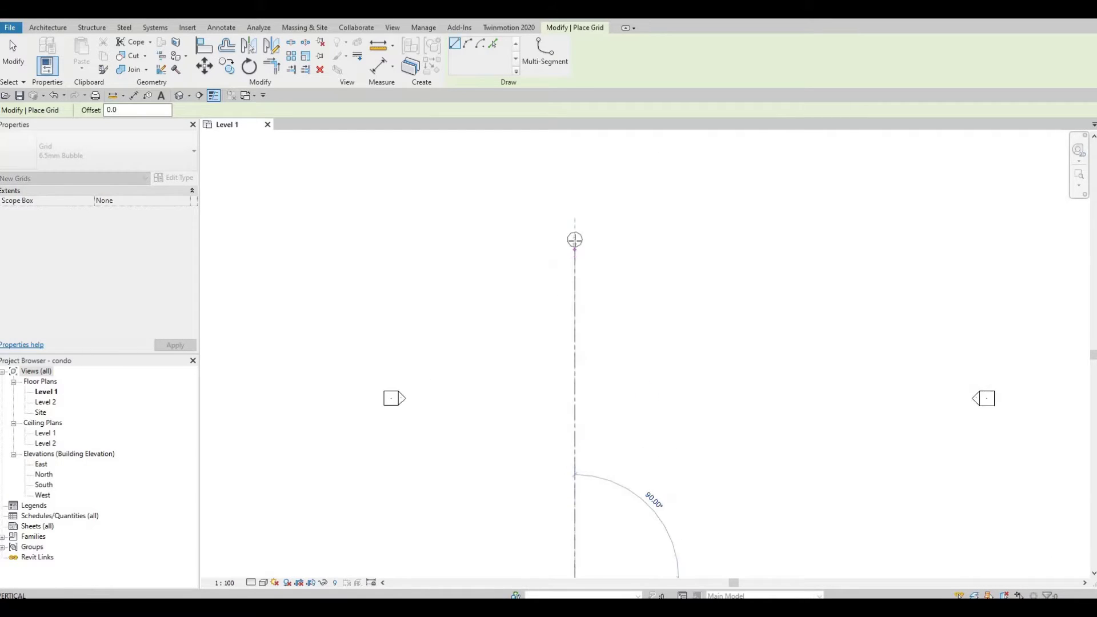
pyautogui.scroll(-3, 578, 214)
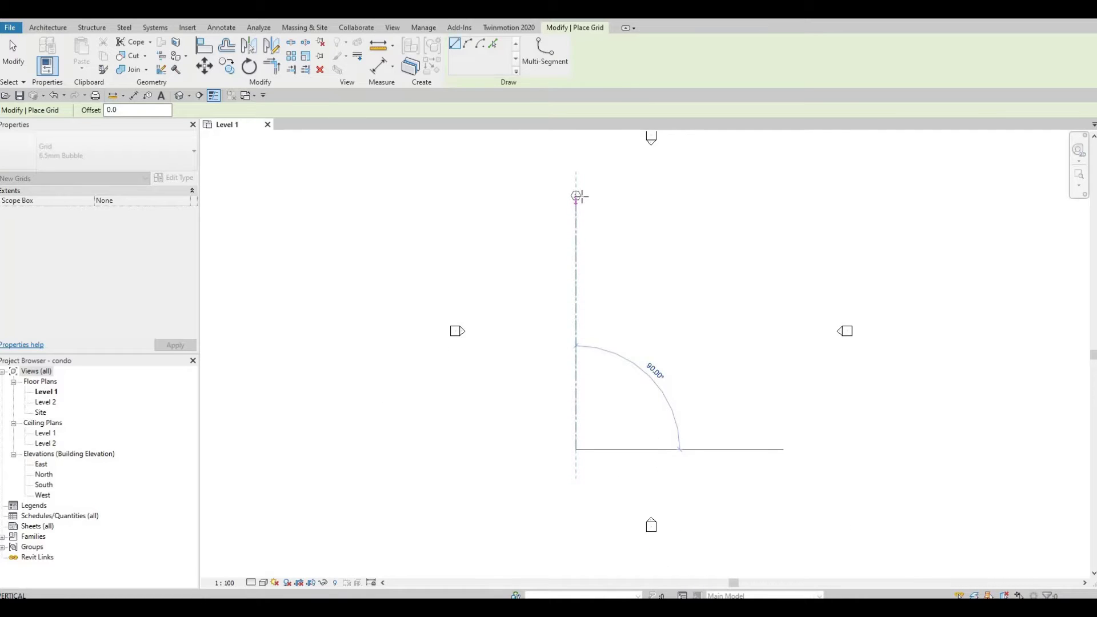
pyautogui.click(603, 213)
pyautogui.press('Escape')
pyautogui.press('Escape')
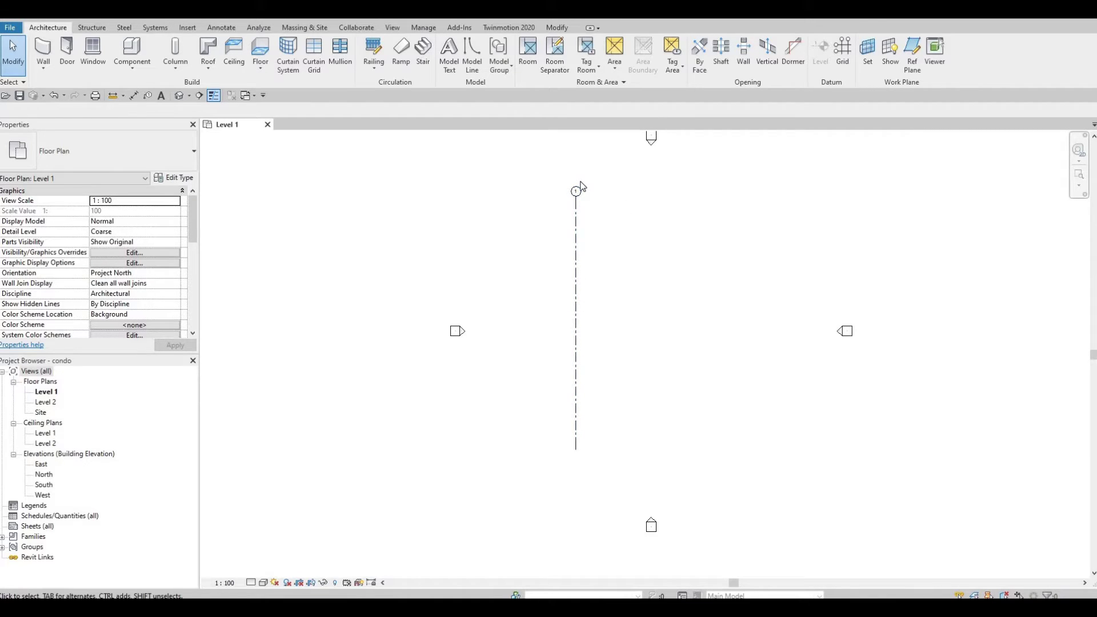
# - Rename the vertical grid line as A in its bubble
pyautogui.scroll(2, 580, 188)
pyautogui.scroll(4, 565, 212)
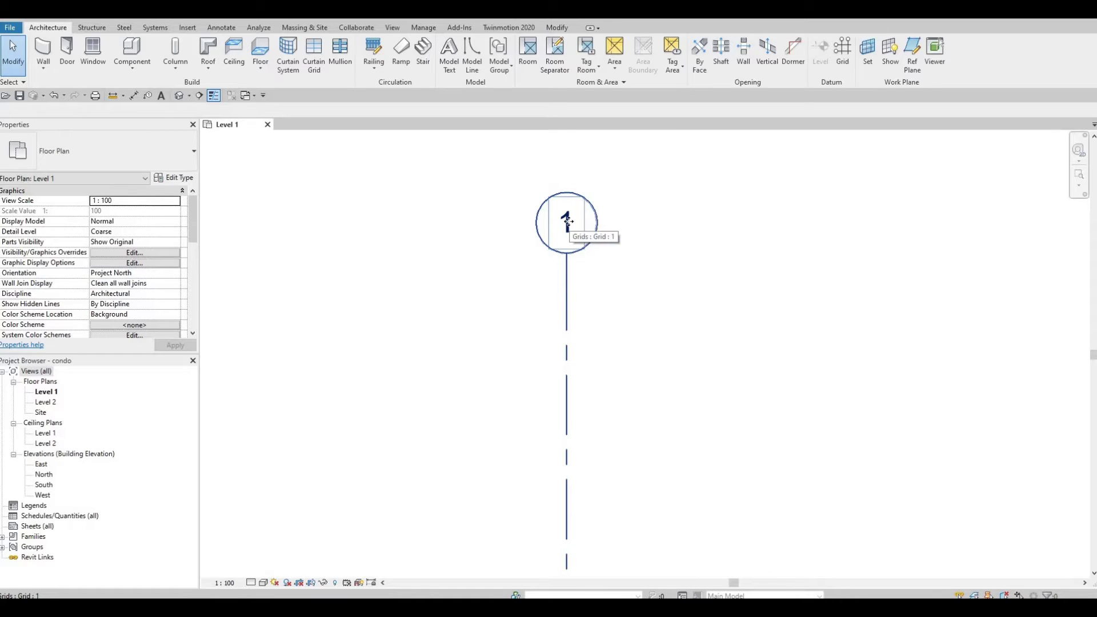
pyautogui.click(569, 223)
pyautogui.click(569, 223)
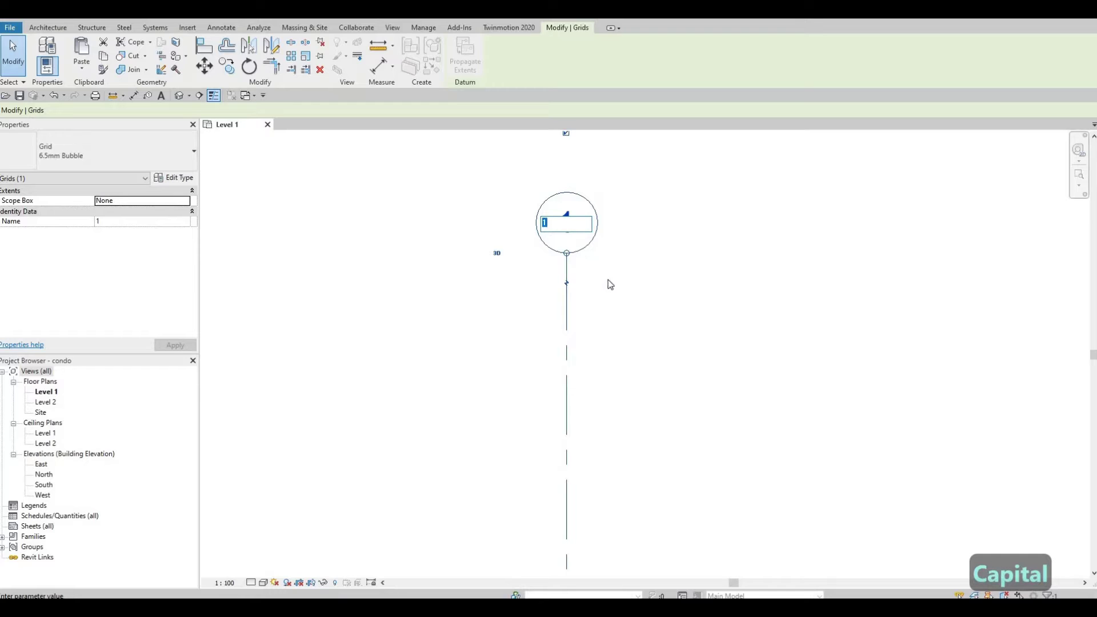
pyautogui.write('A')
pyautogui.press('Return')
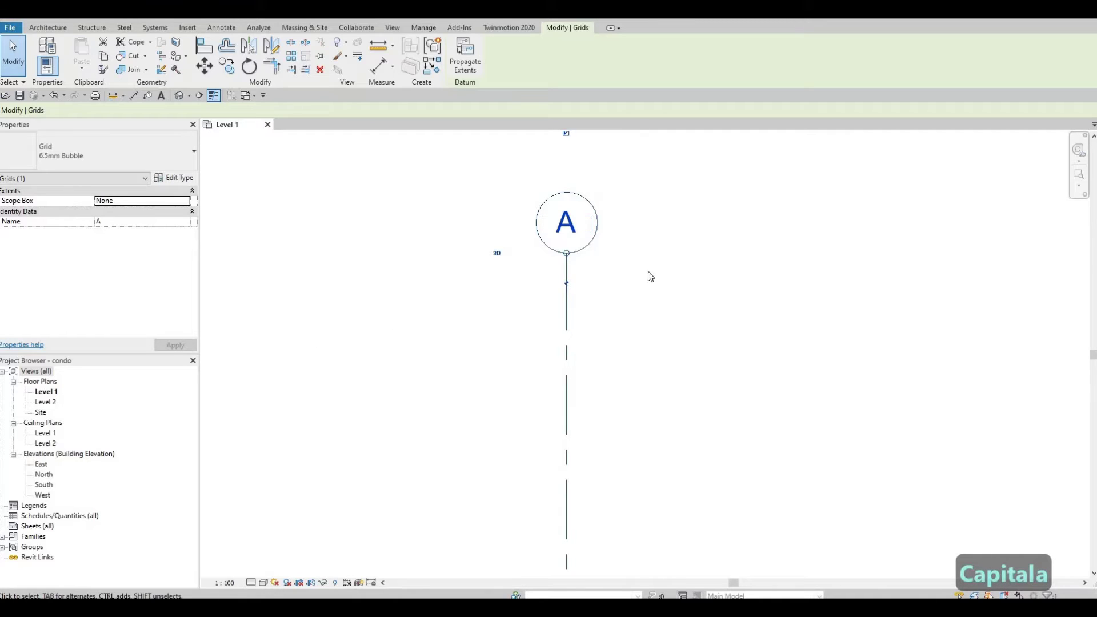
# - Copy grid A with the Multiple option enabled, placing the first copy 6000 mm to its right
pyautogui.scroll(-5, 629, 323)
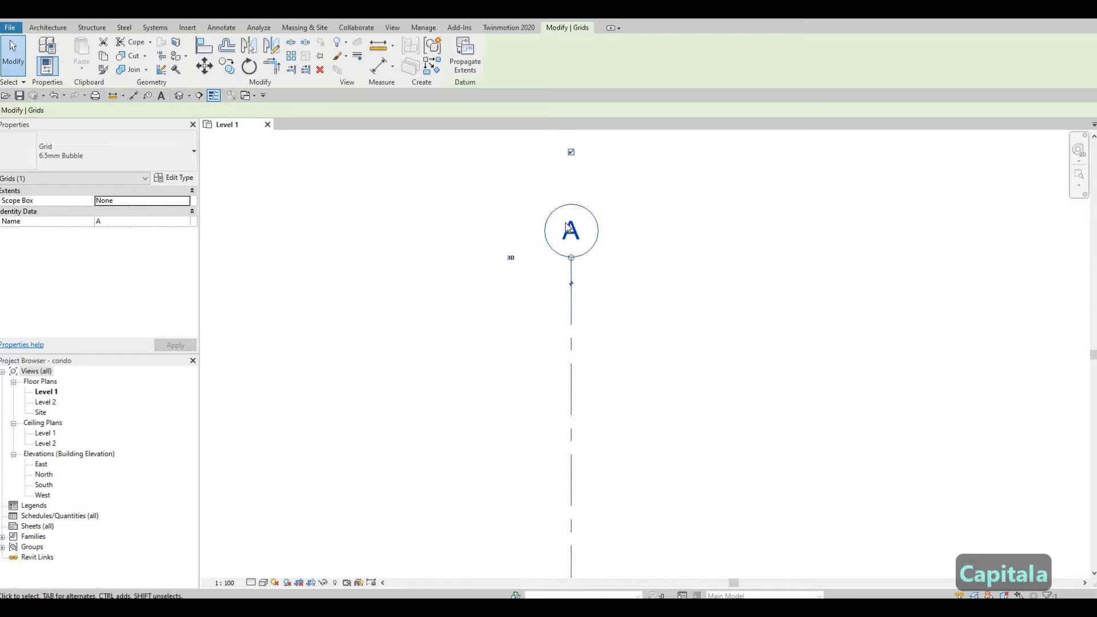
pyautogui.scroll(-2, 577, 236)
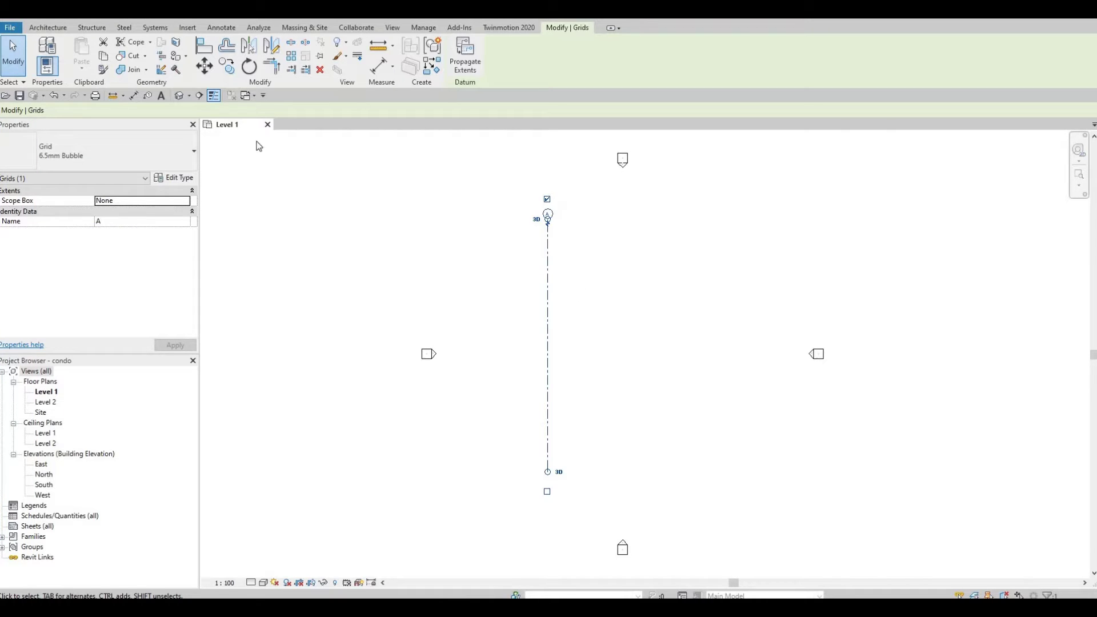
pyautogui.click(226, 66)
pyautogui.press('Escape')
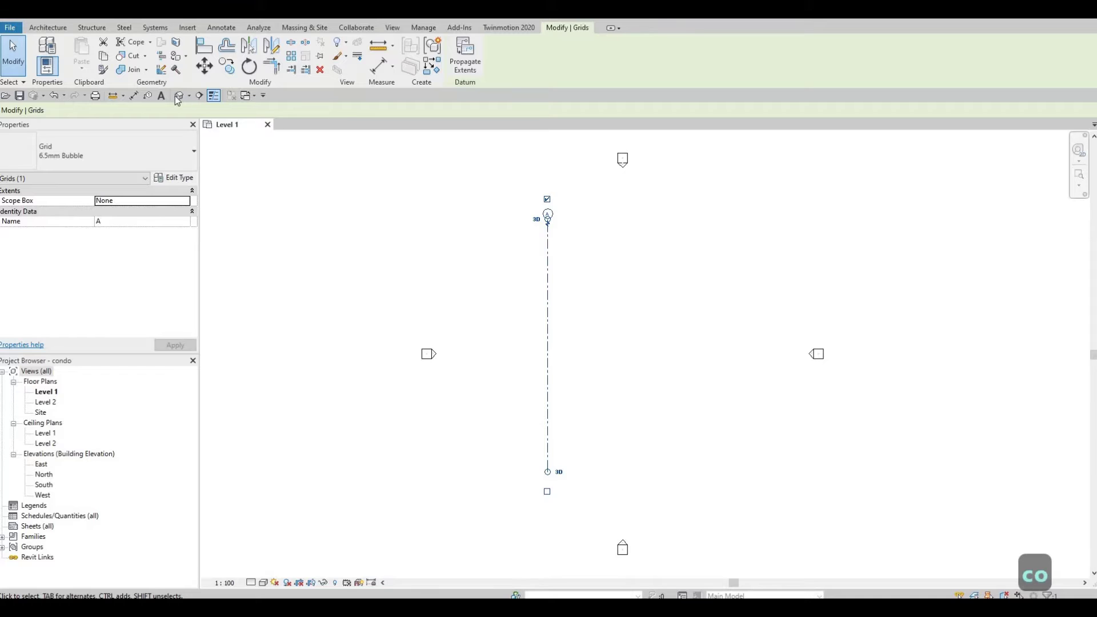
pyautogui.click(230, 70)
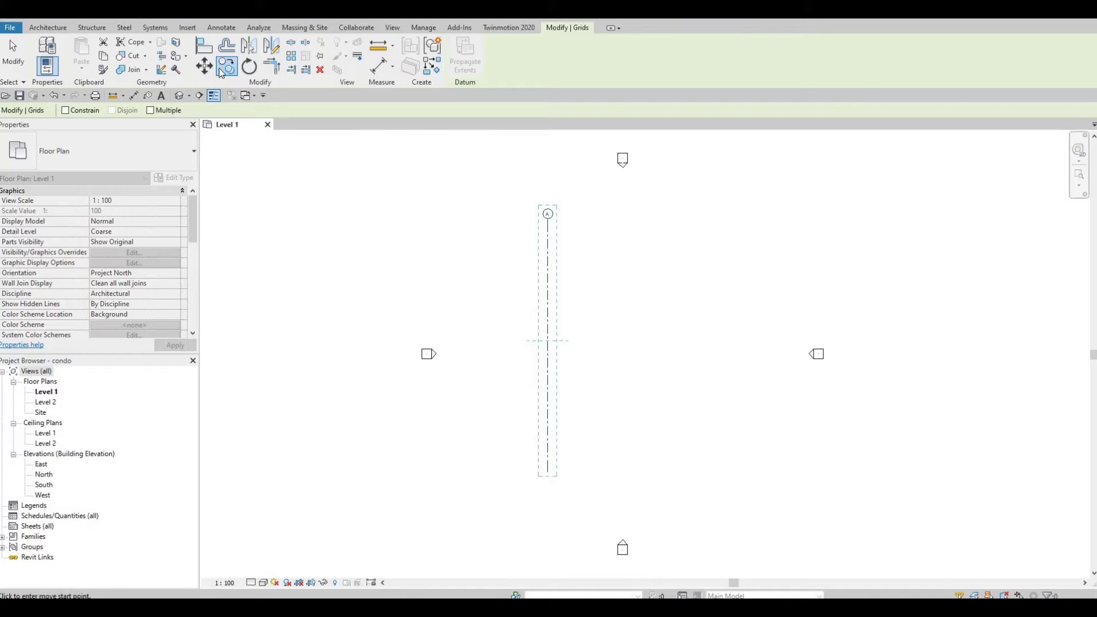
pyautogui.click(150, 111)
pyautogui.scroll(2, 547, 233)
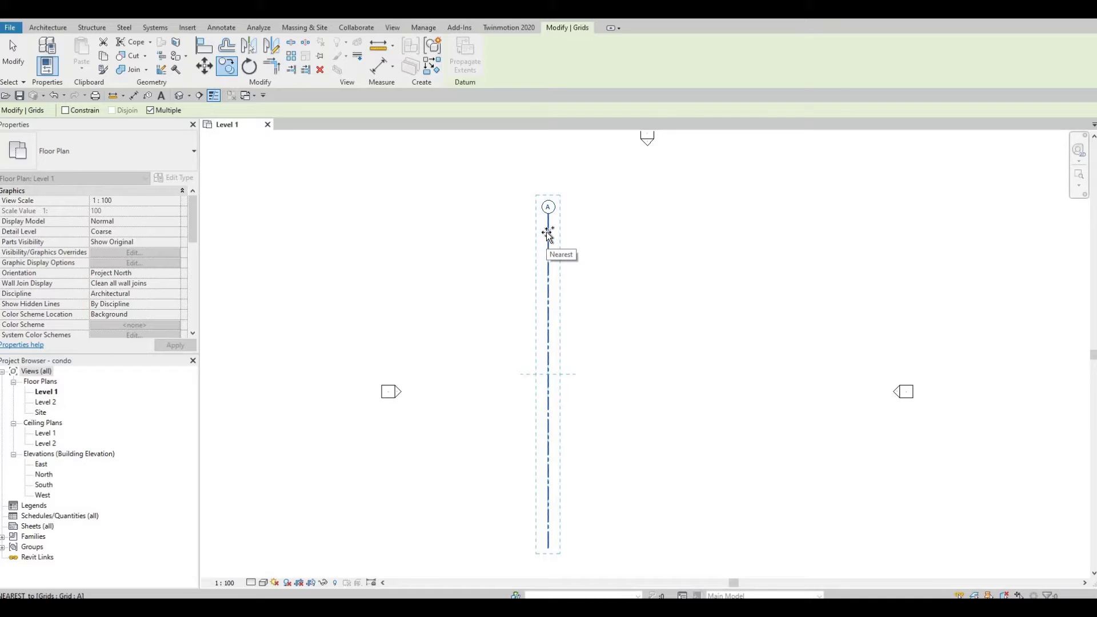
pyautogui.click(548, 233)
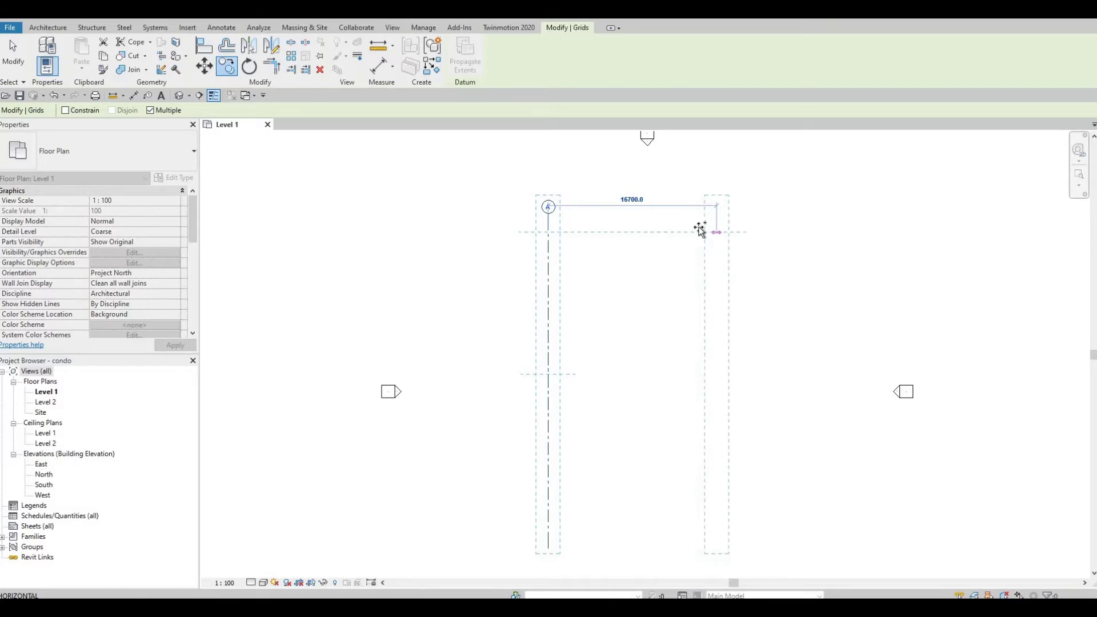
pyautogui.scroll(-1, 701, 228)
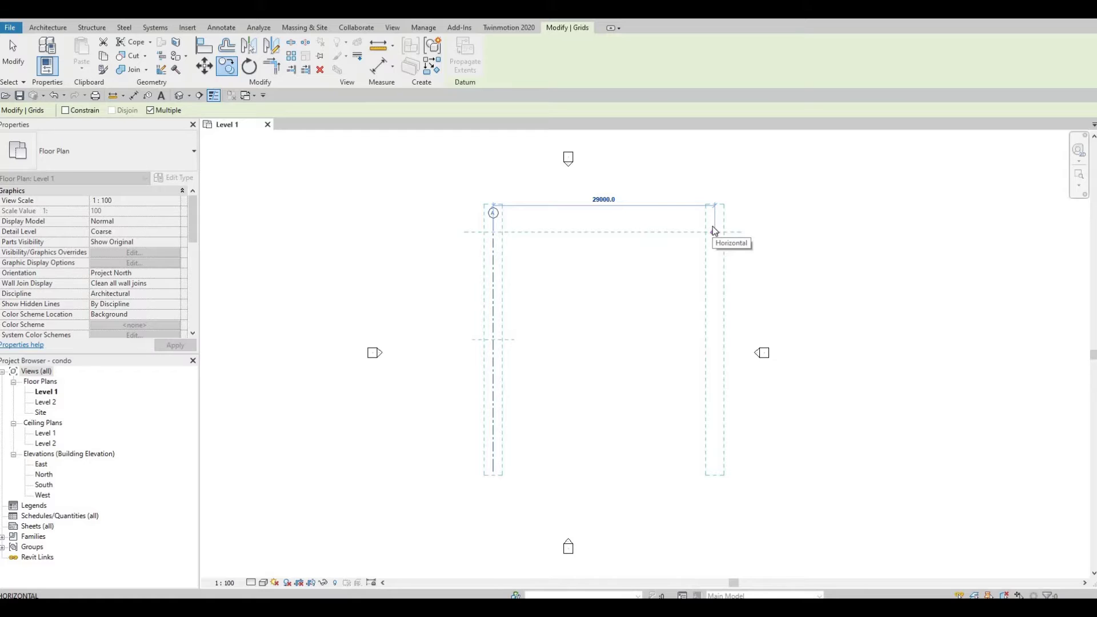
pyautogui.write('600')
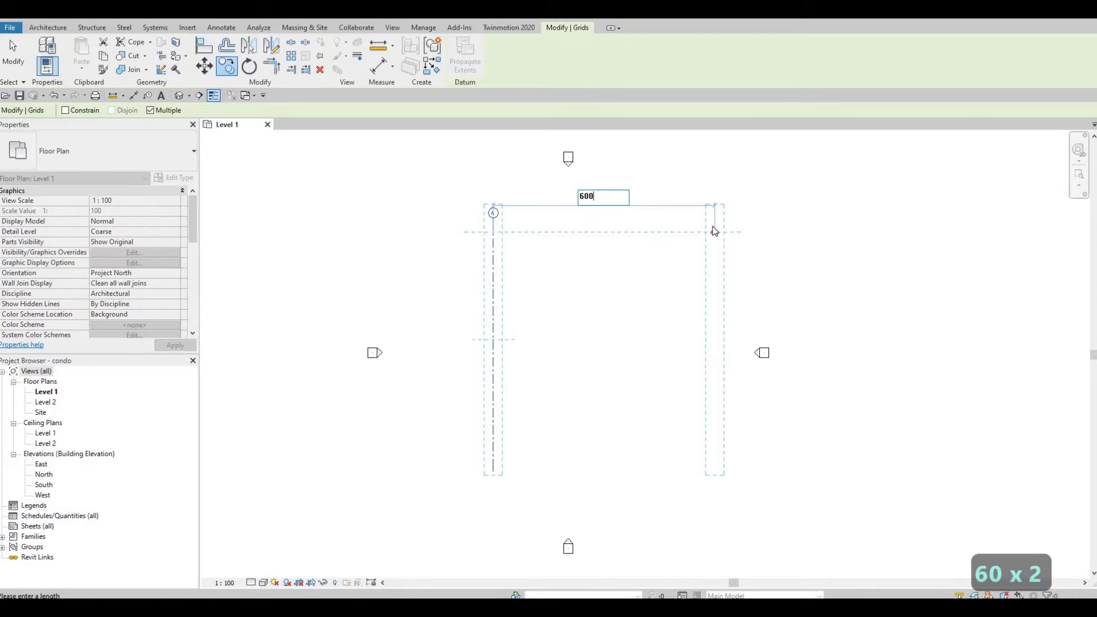
pyautogui.write('0')
pyautogui.press('Return')
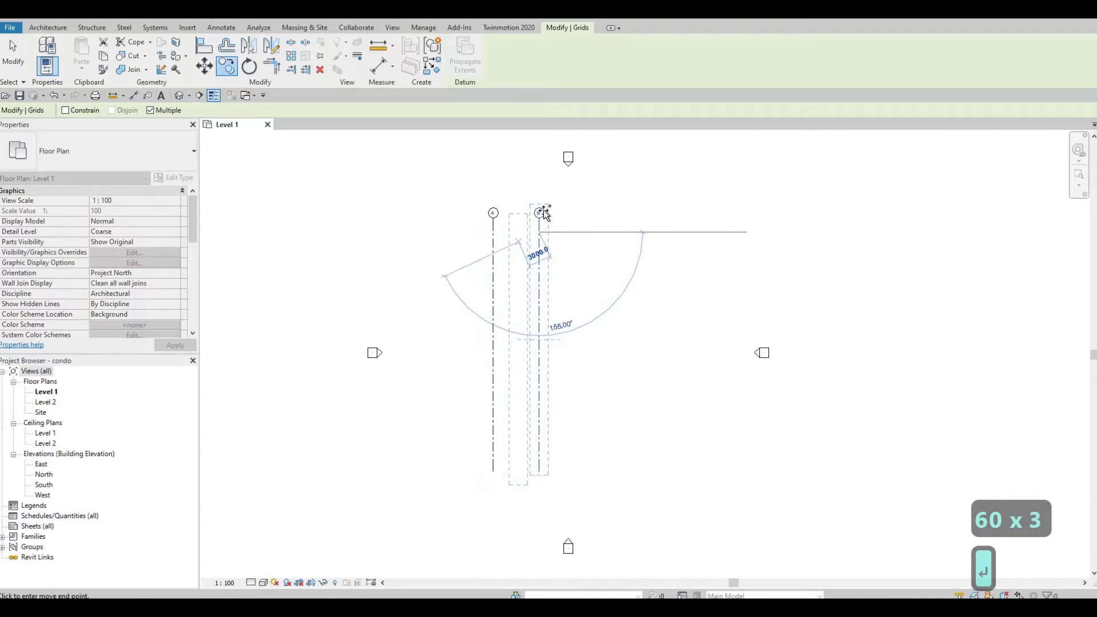
# - Place another grid copy 6000 mm to the right of grid B
pyautogui.scroll(3, 531, 215)
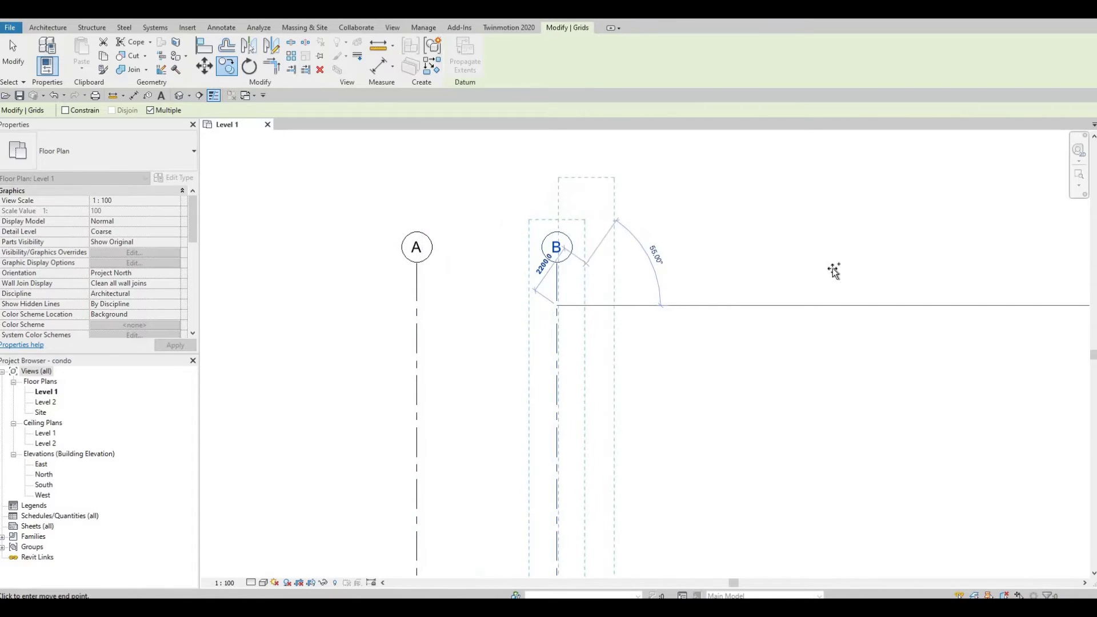
pyautogui.scroll(-2, 834, 271)
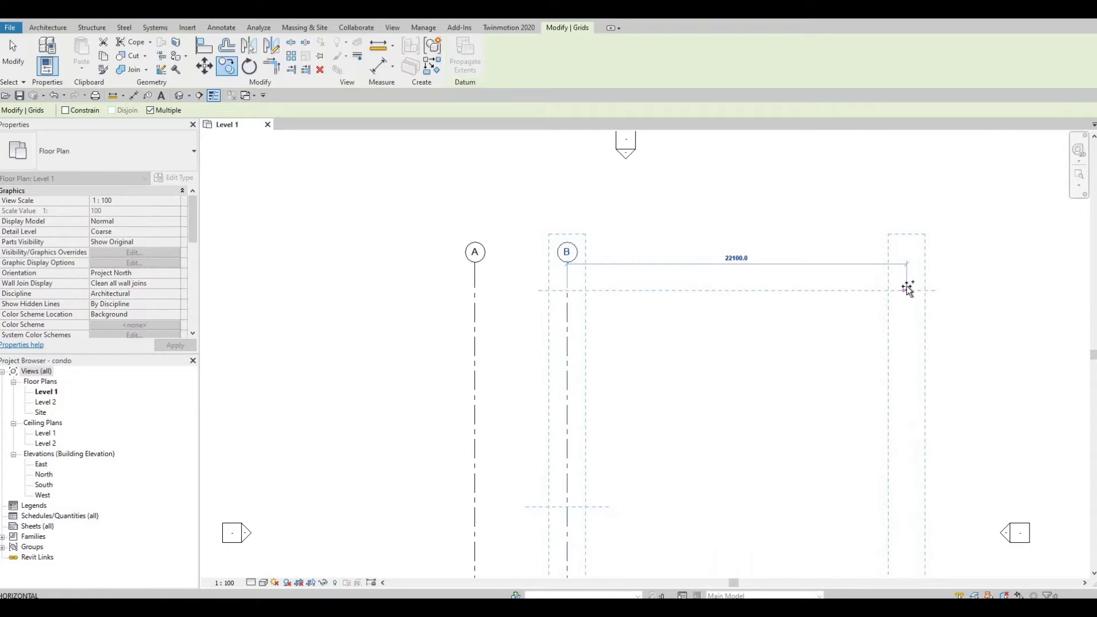
pyautogui.scroll(-2, 974, 283)
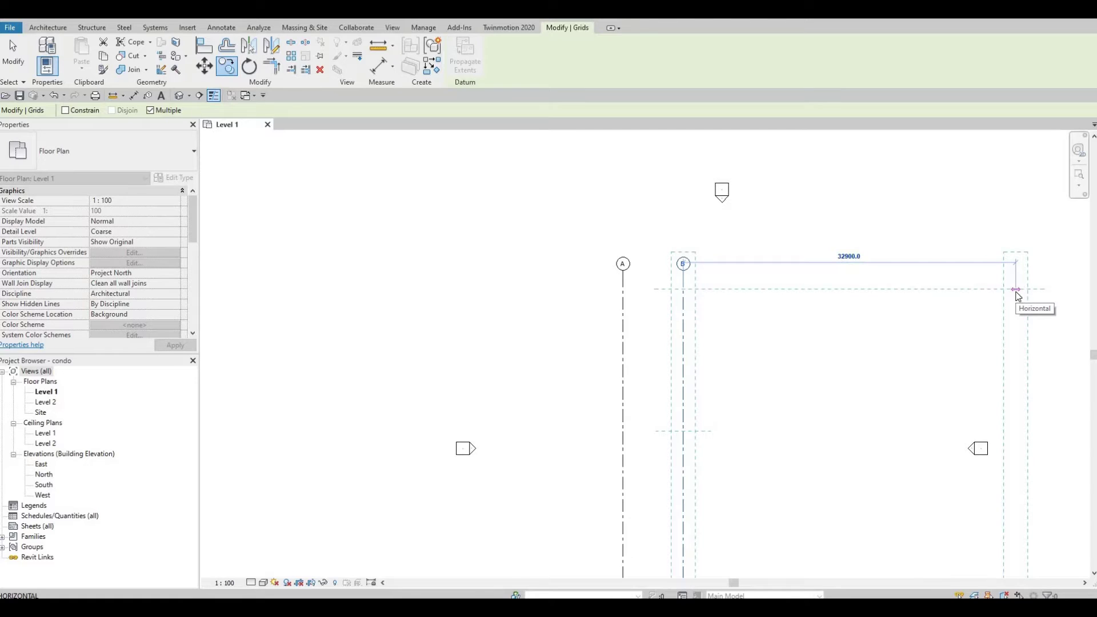
pyautogui.write('600')
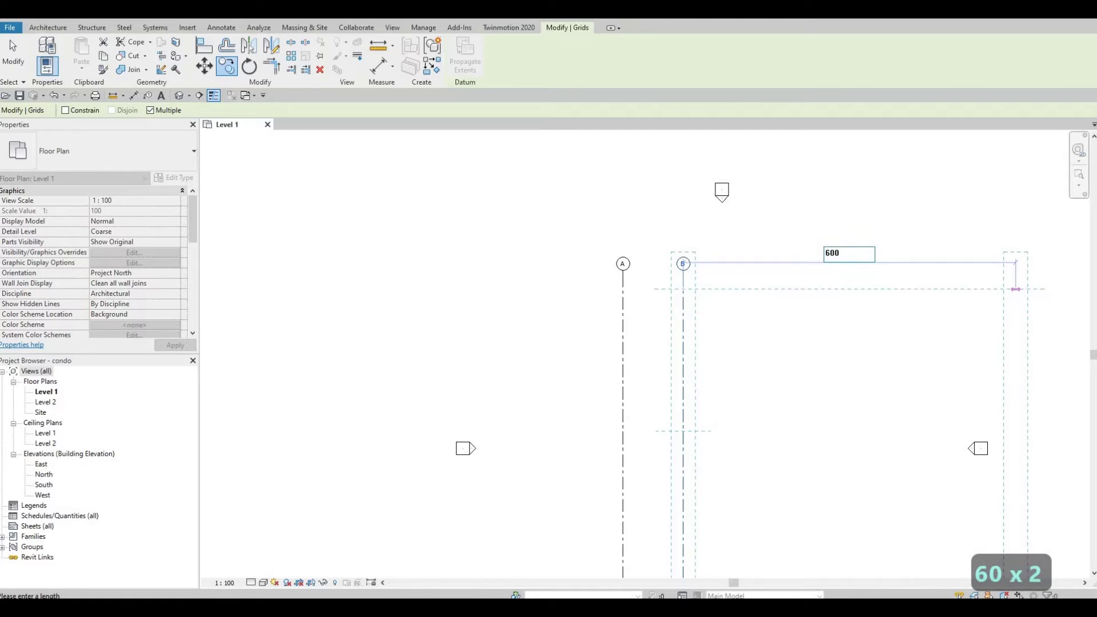
pyautogui.write('0')
pyautogui.press('Return')
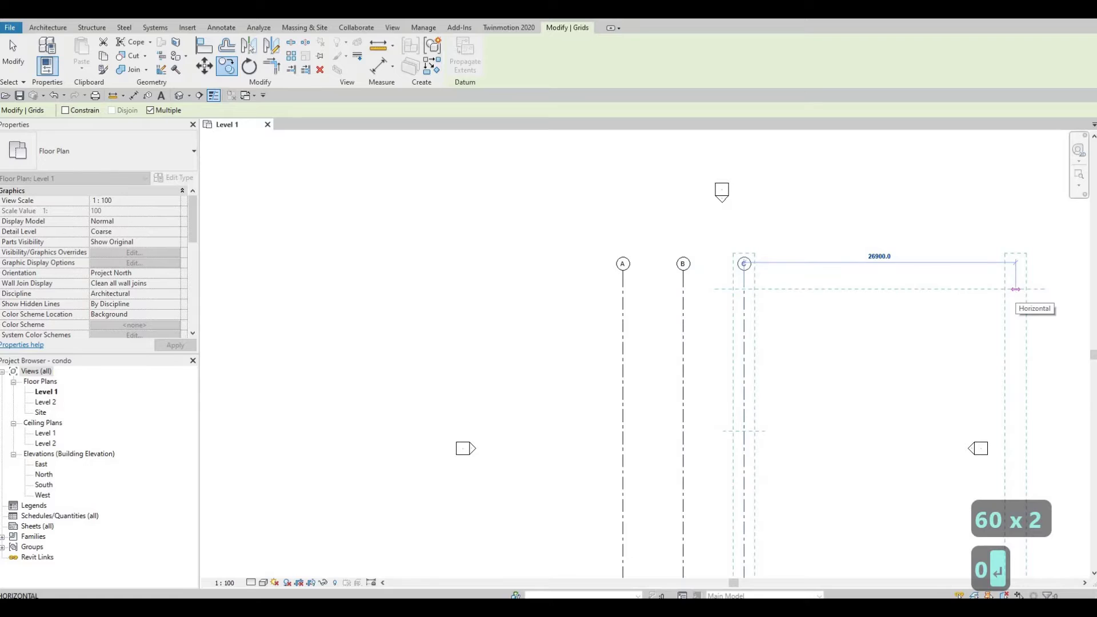
# - Place a further grid copy 6000 mm to the right of grid C
pyautogui.write('602')
pyautogui.press('BackSpace')
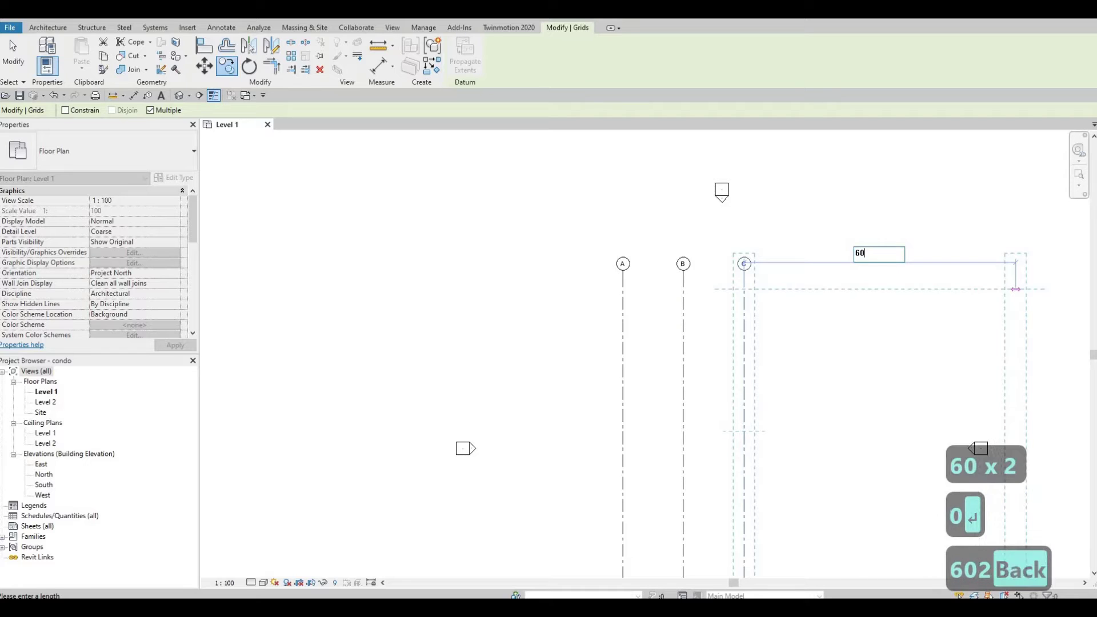
pyautogui.write('00')
pyautogui.press('Return')
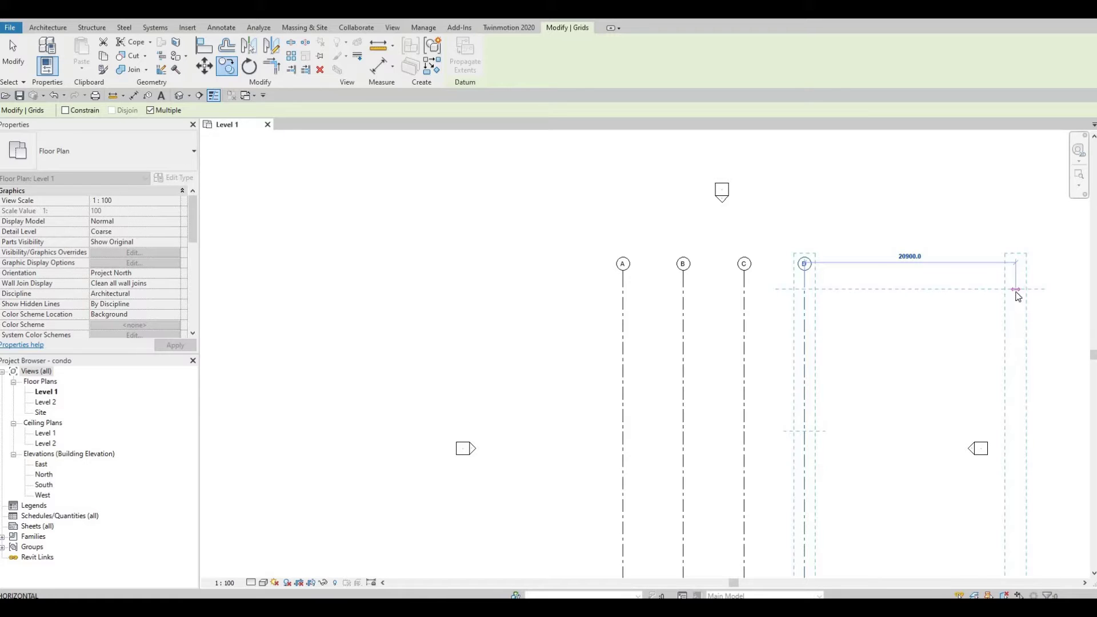
# - Place a grid copy 2660 mm to the right of grid D
pyautogui.write('266')
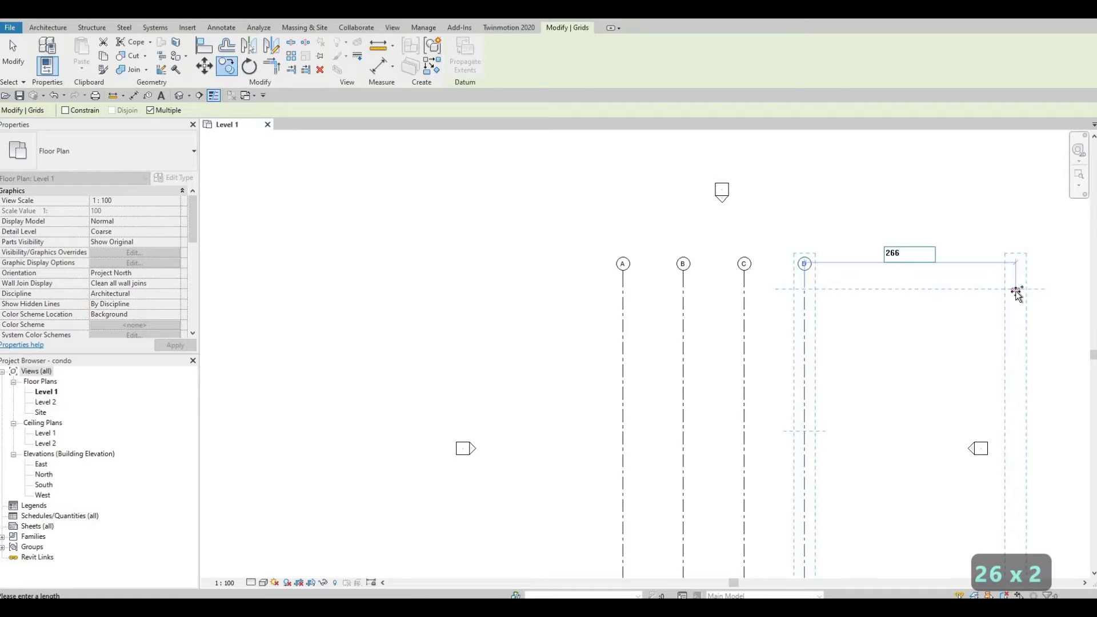
pyautogui.write('0')
pyautogui.press('Return')
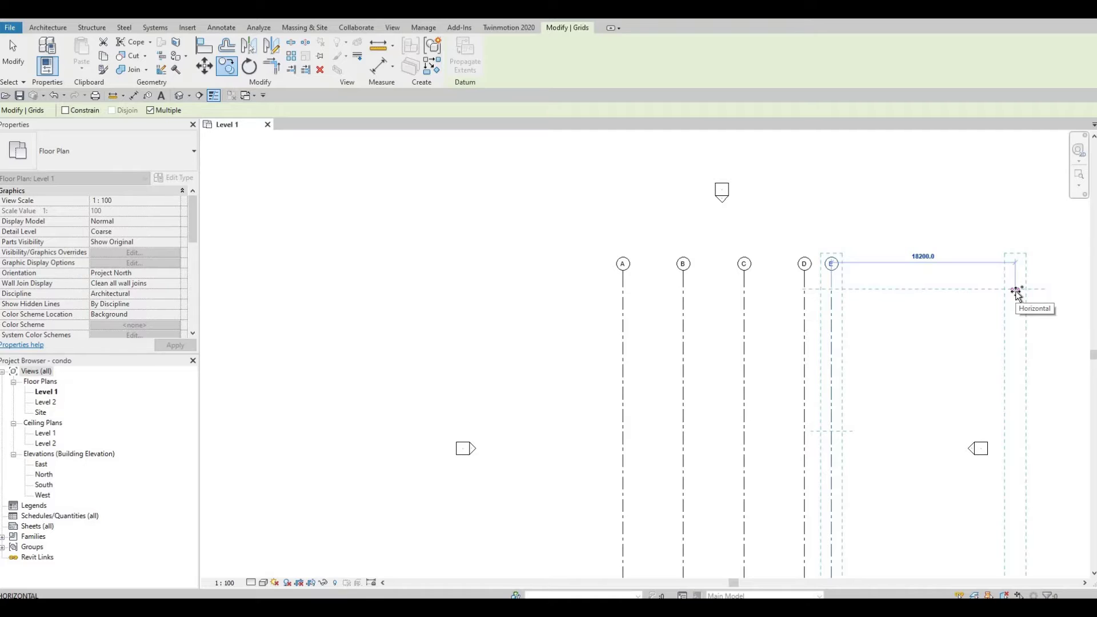
# - Place a grid copy 4730 mm to the right of grid E
pyautogui.moveTo(1016, 293); pyautogui.dragTo(814, 281, button='middle')
pyautogui.scroll(-2, 737, 292)
pyautogui.press('F1')
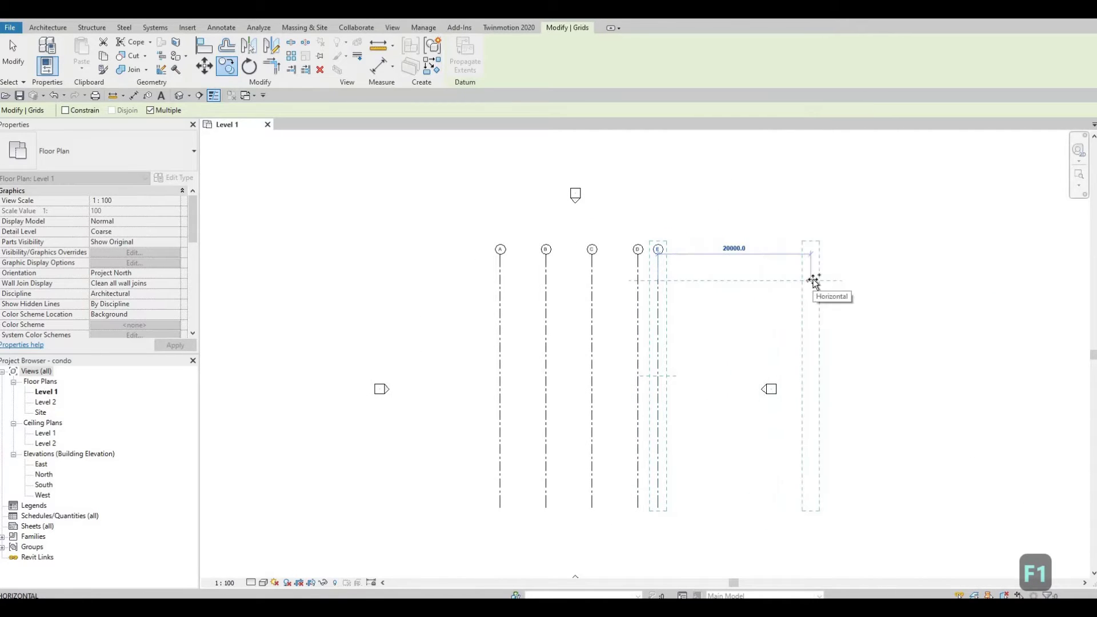
pyautogui.write('4')
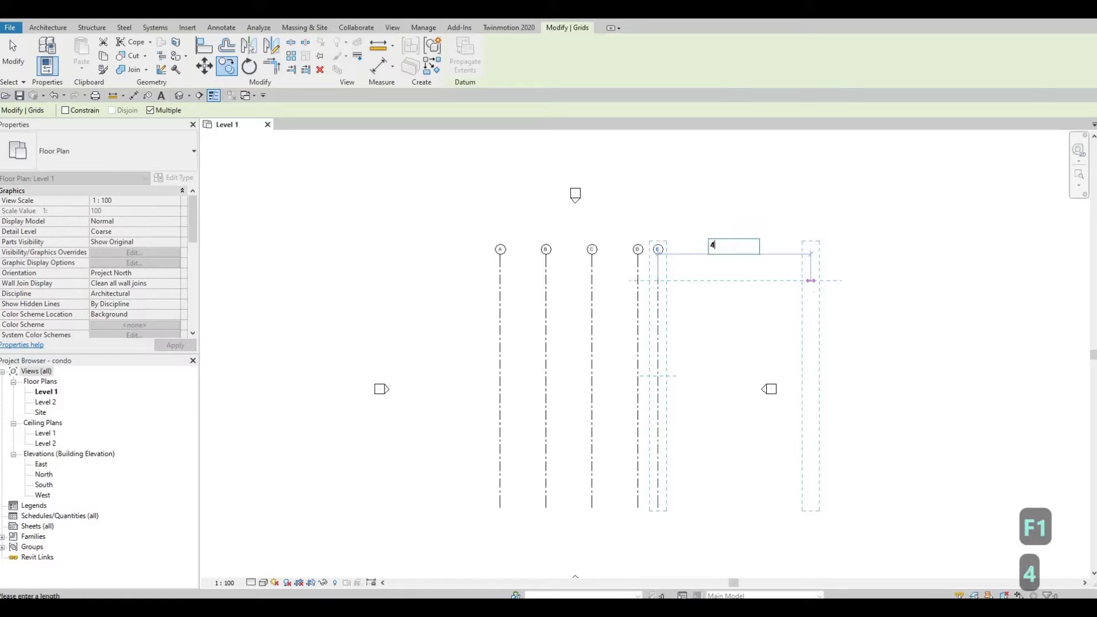
pyautogui.write('730')
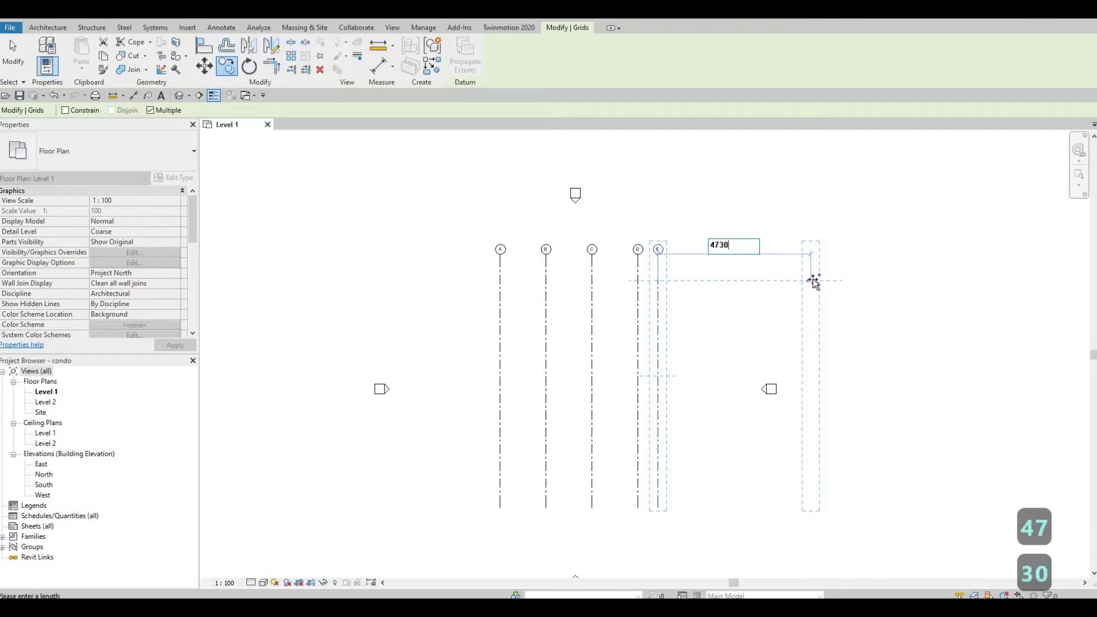
pyautogui.press('Return')
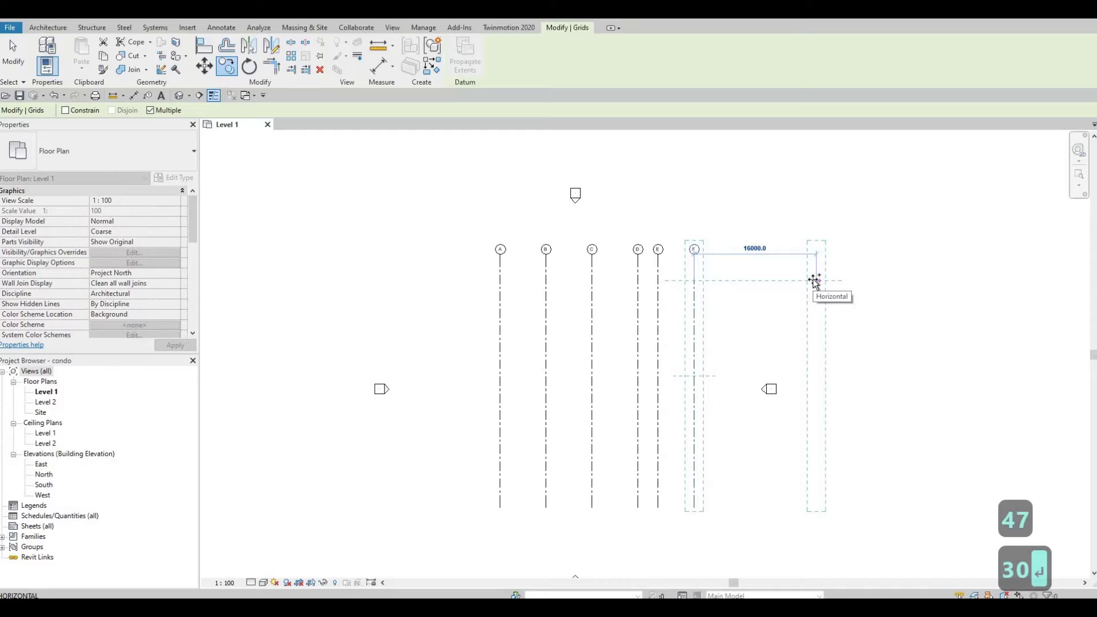
# - Place the next grid copy 8600 mm to the right of grid F
pyautogui.write('86')
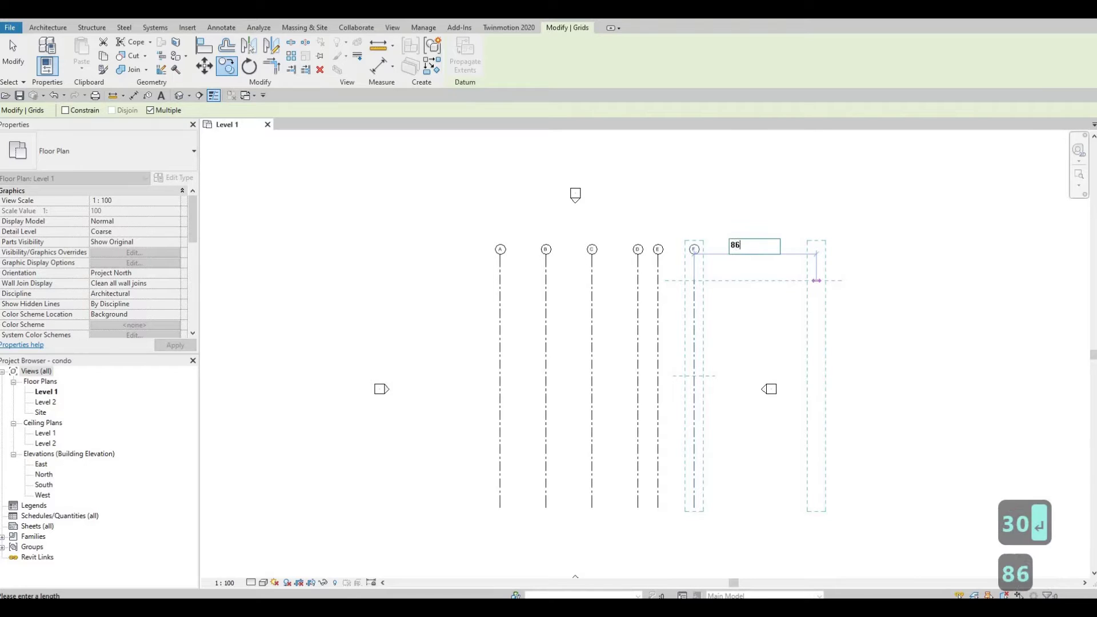
pyautogui.write('00')
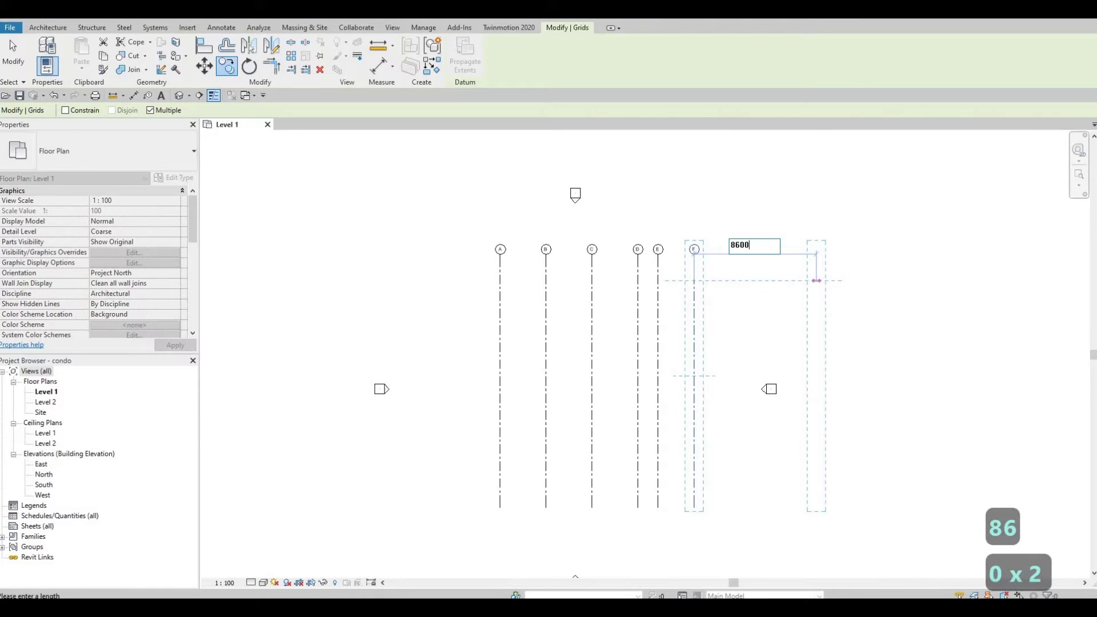
pyautogui.press('Return')
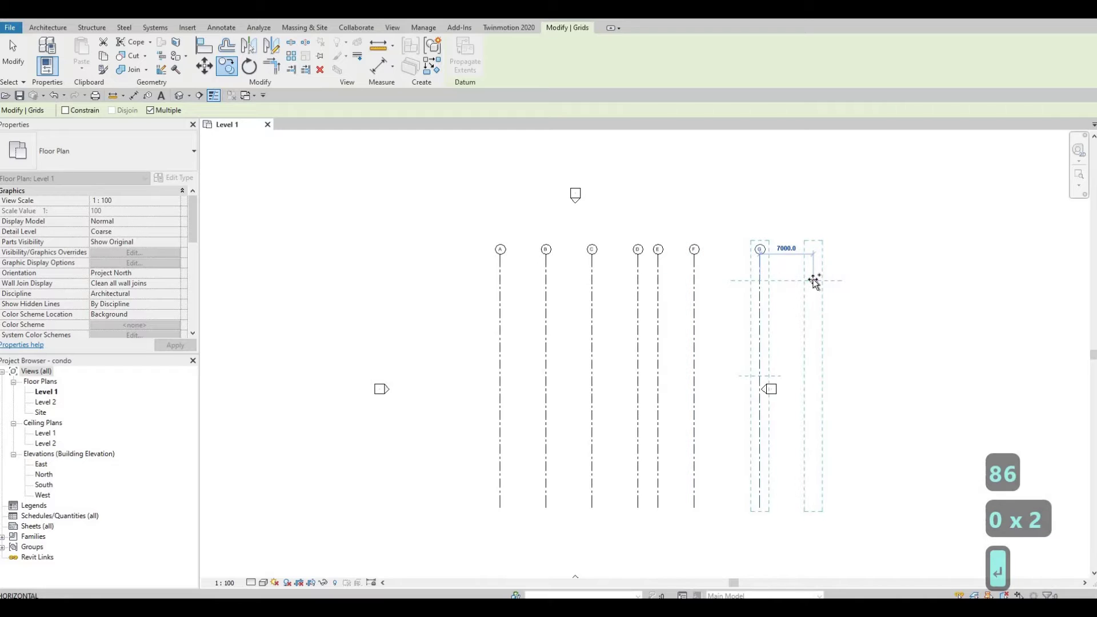
# - Place a grid copy 10930 mm to the right of grid G
pyautogui.scroll(-2, 817, 277)
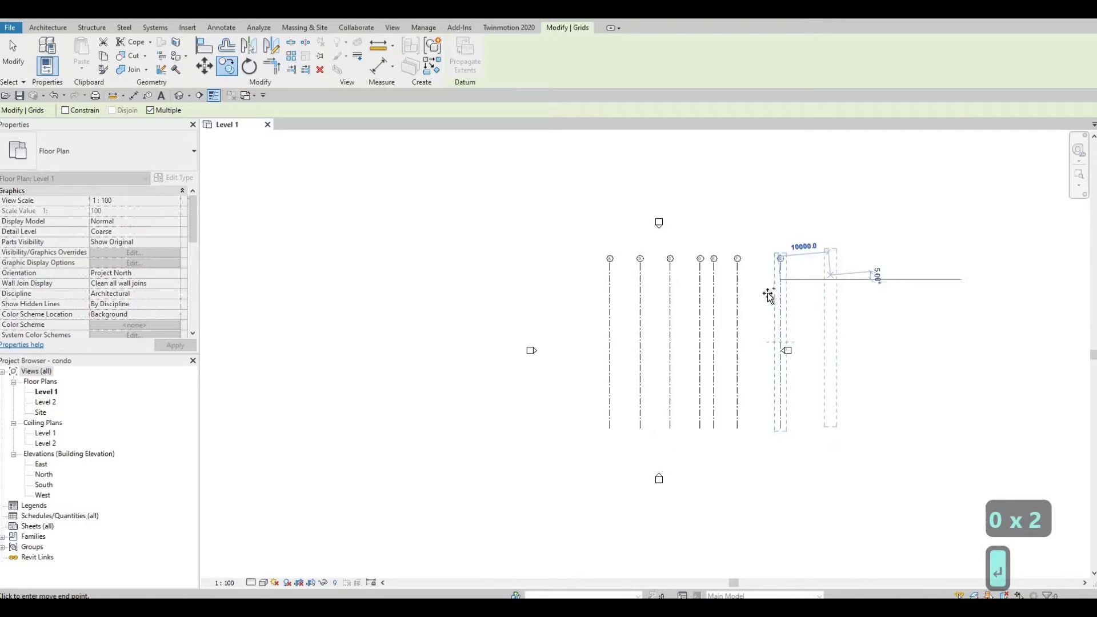
pyautogui.scroll(-1, 874, 277)
pyautogui.moveTo(874, 277); pyautogui.dragTo(774, 281, button='middle')
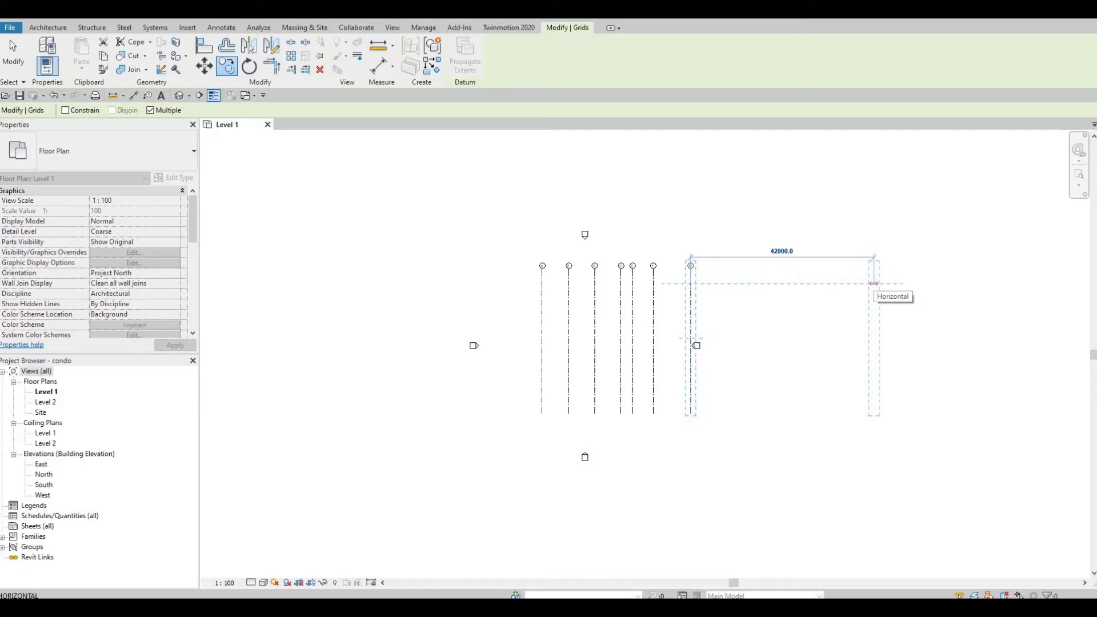
pyautogui.write('109')
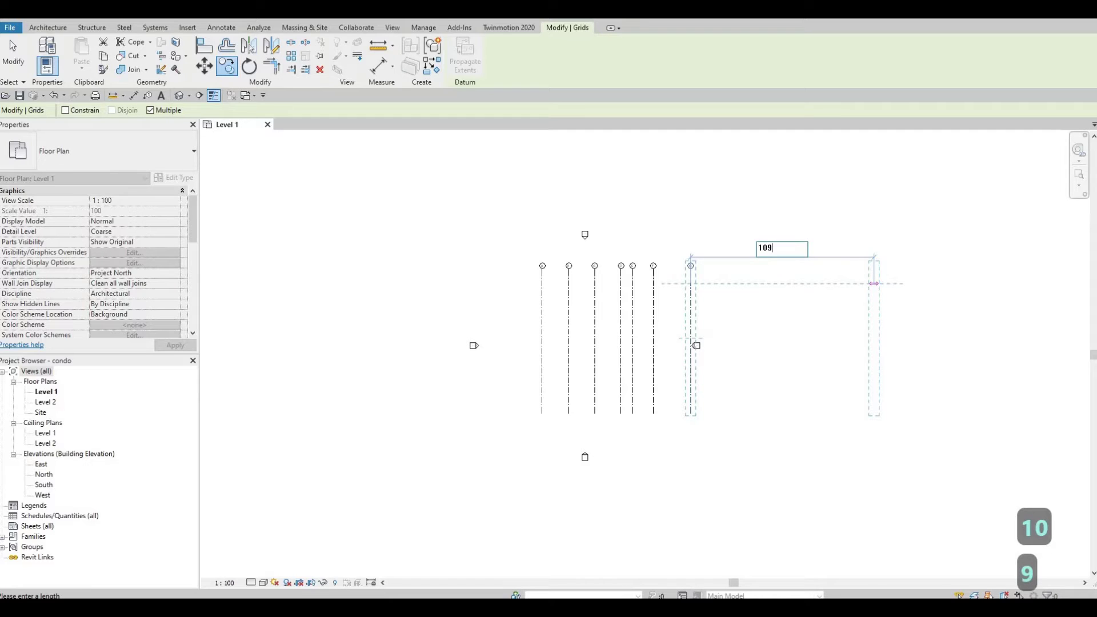
pyautogui.write('30')
pyautogui.press('Return')
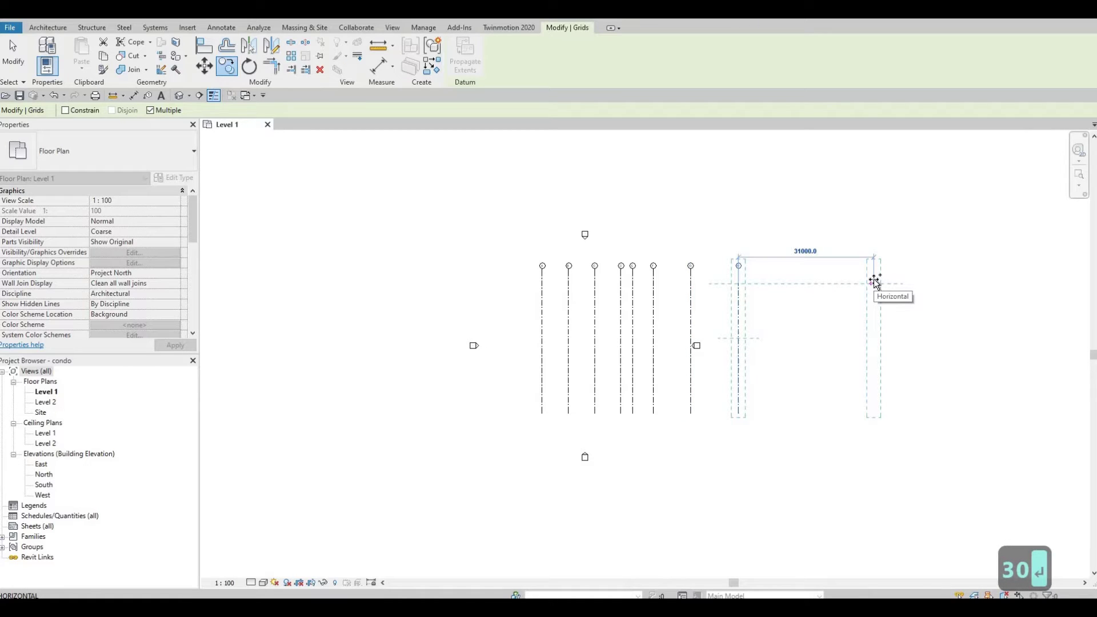
# - Place another grid copy 4640 mm to the right of grid H
pyautogui.write('4')
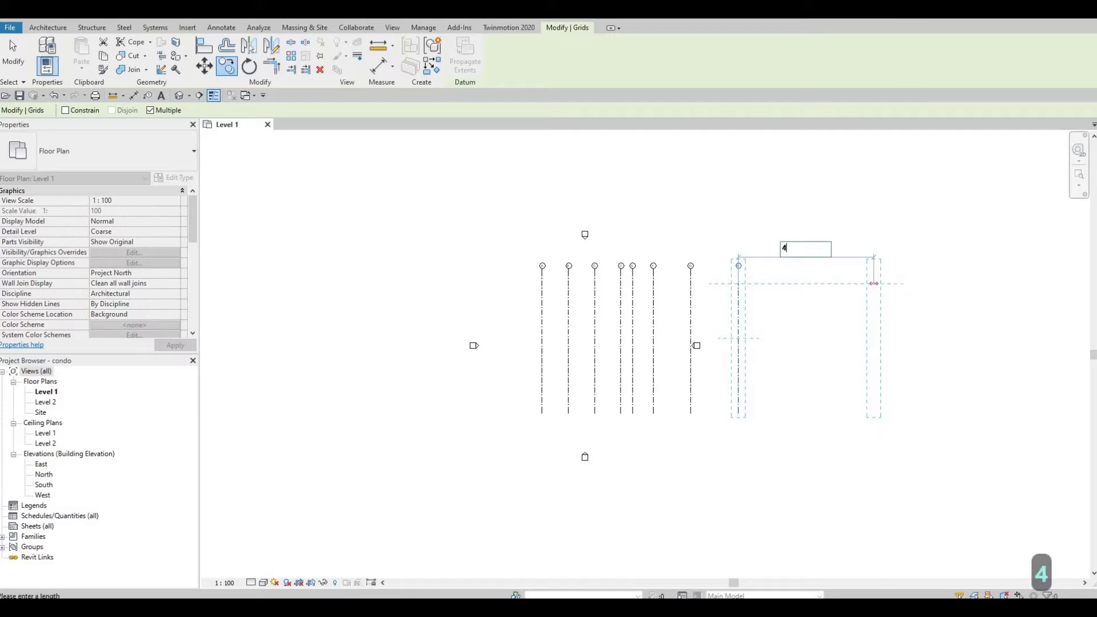
pyautogui.write('640')
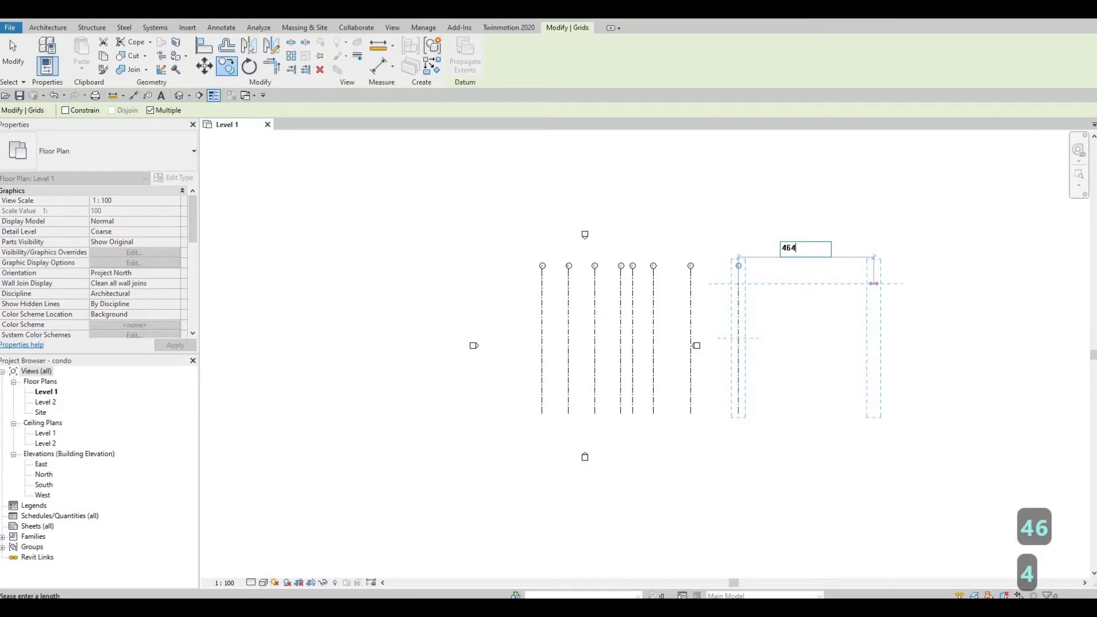
pyautogui.press('Return')
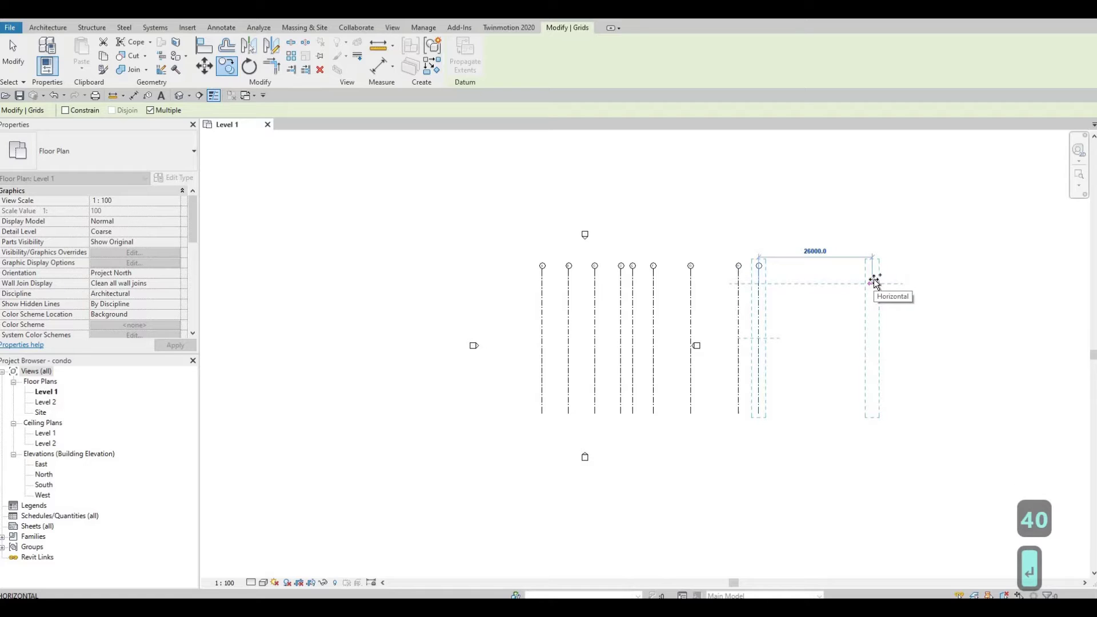
# - Place a grid copy 3400 mm to the right of grid I and another 6065 mm beyond it
pyautogui.write('3')
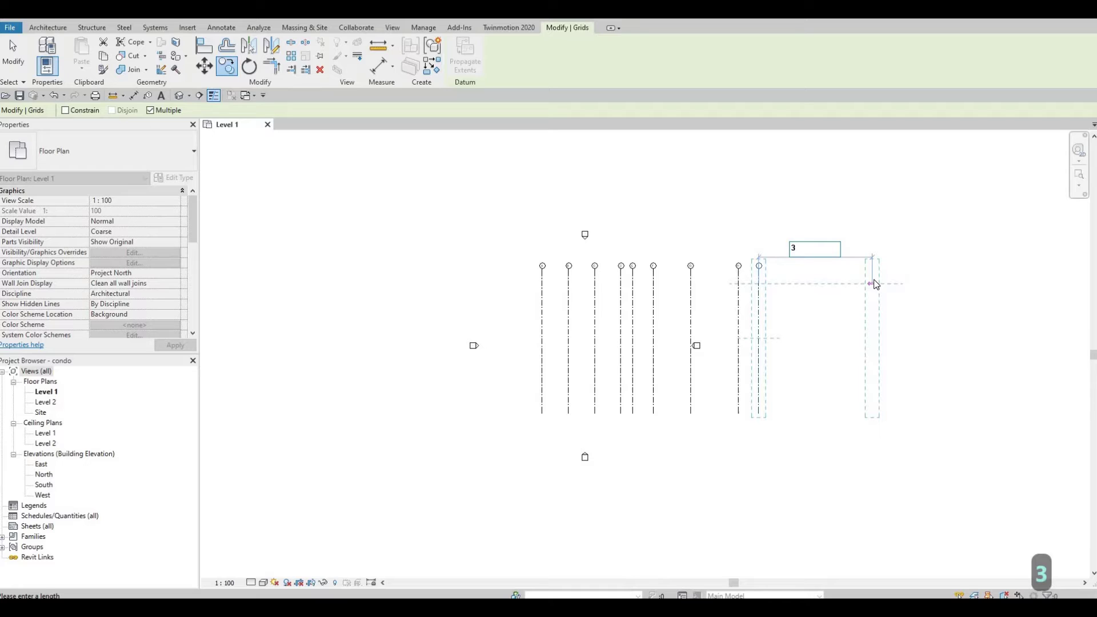
pyautogui.write('400')
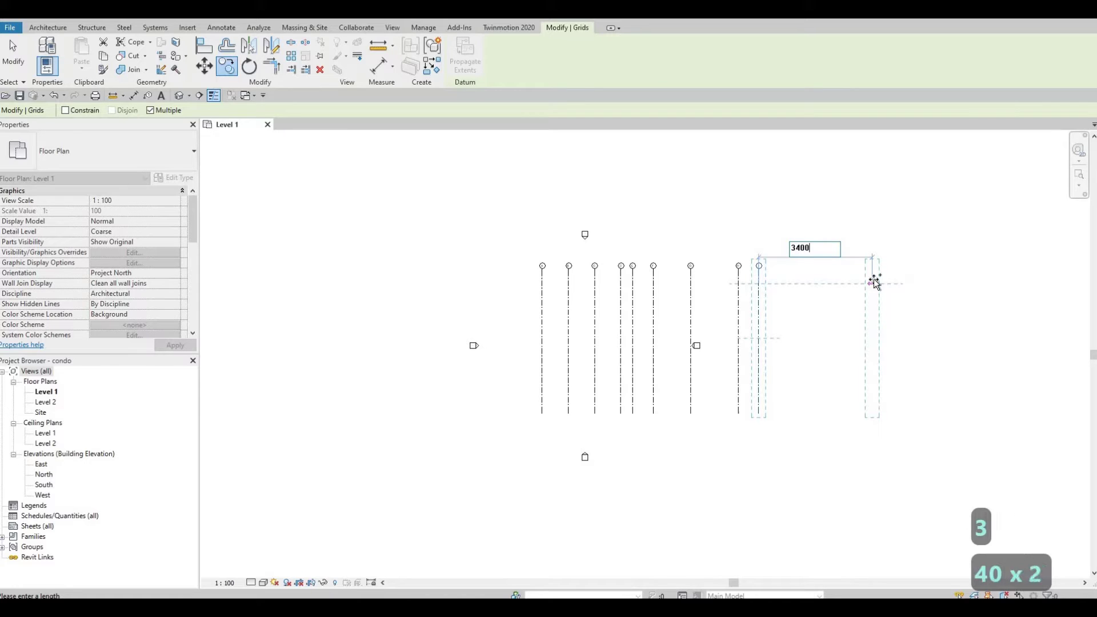
pyautogui.press('Return')
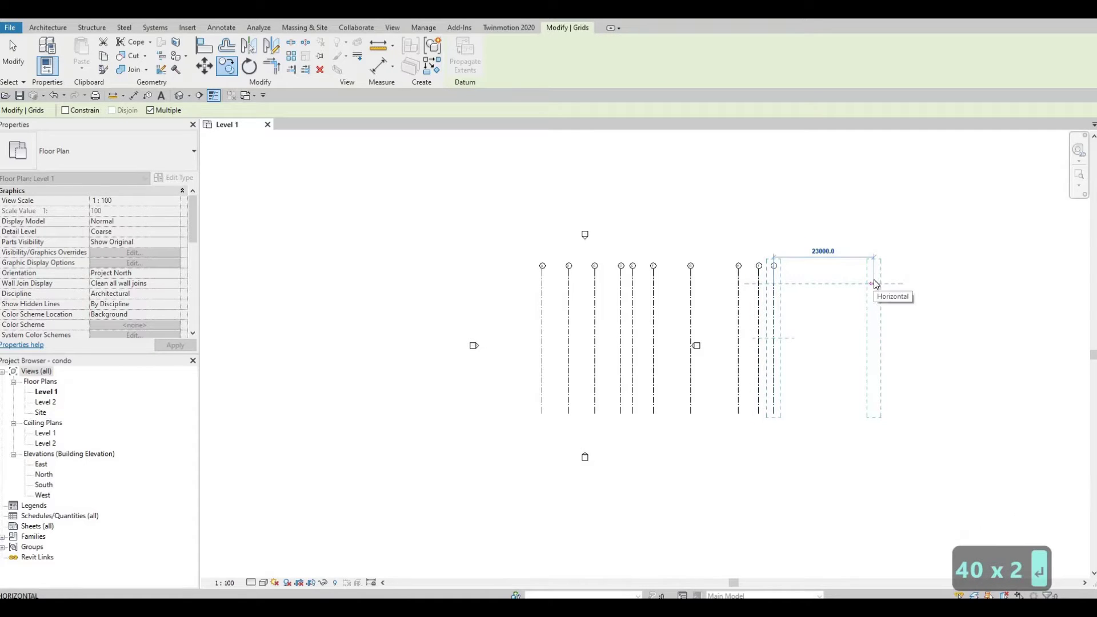
pyautogui.write('6065')
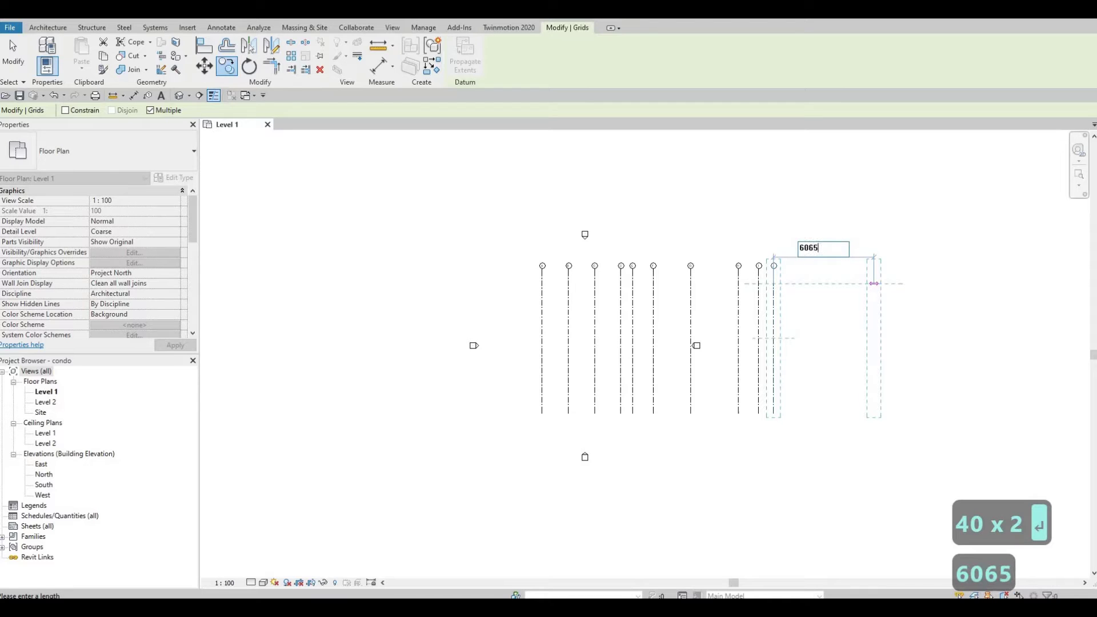
pyautogui.press('Return')
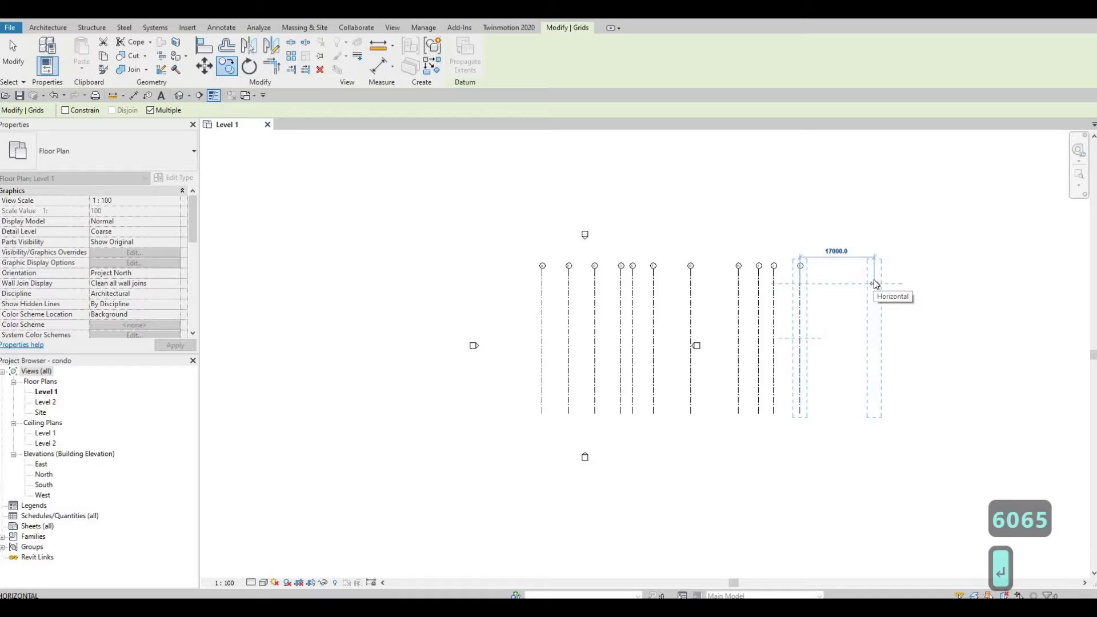
# - Place a grid copy 9820 mm to the right of grid K
pyautogui.write('98')
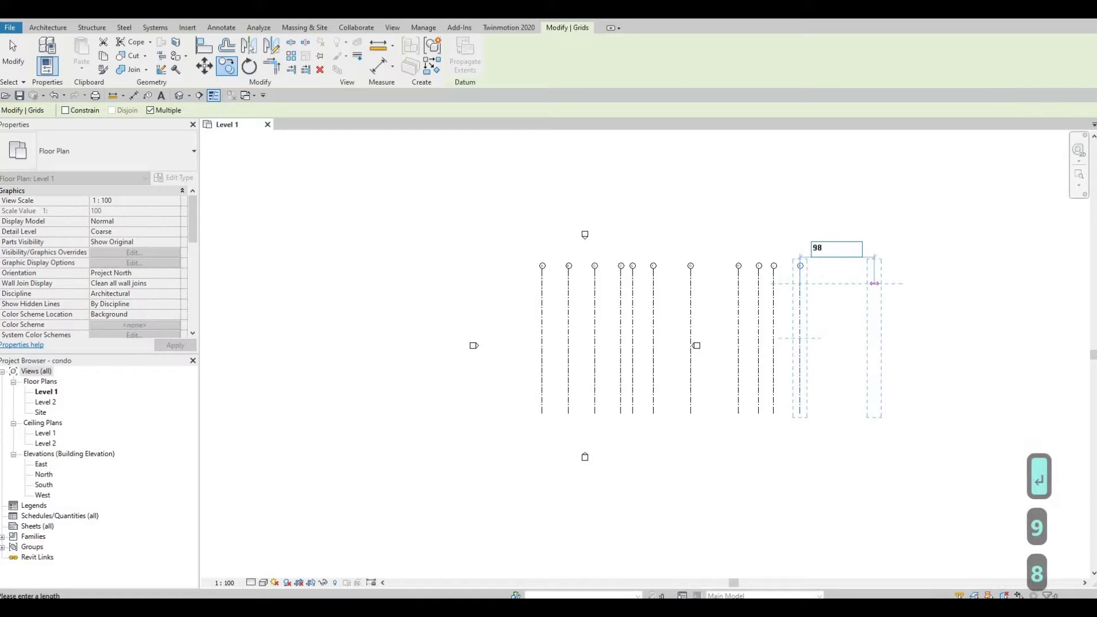
pyautogui.write('20')
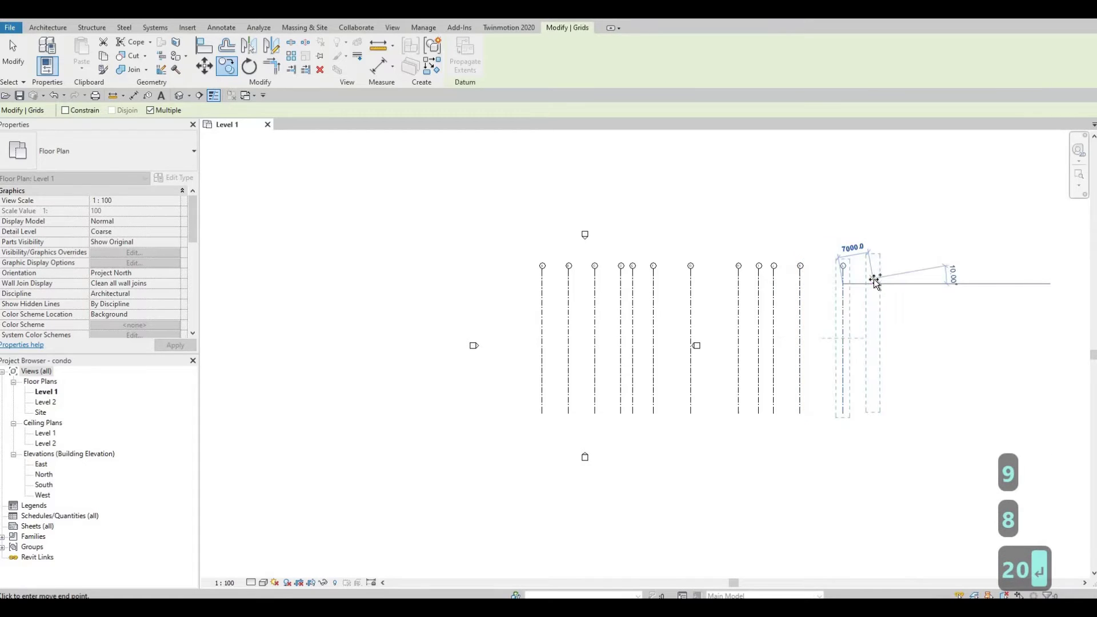
pyautogui.press('Return')
# - Place a grid copy 6065 mm from grid L, toward the right and slightly upward at a 10° angle
pyautogui.write('606')
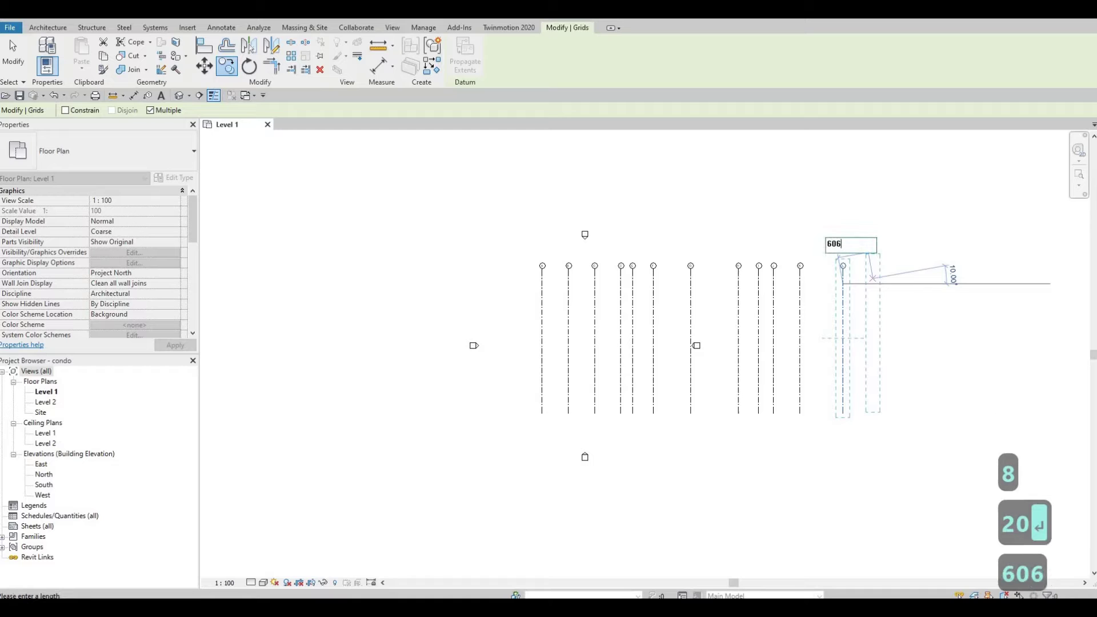
pyautogui.write('5')
pyautogui.press('Return')
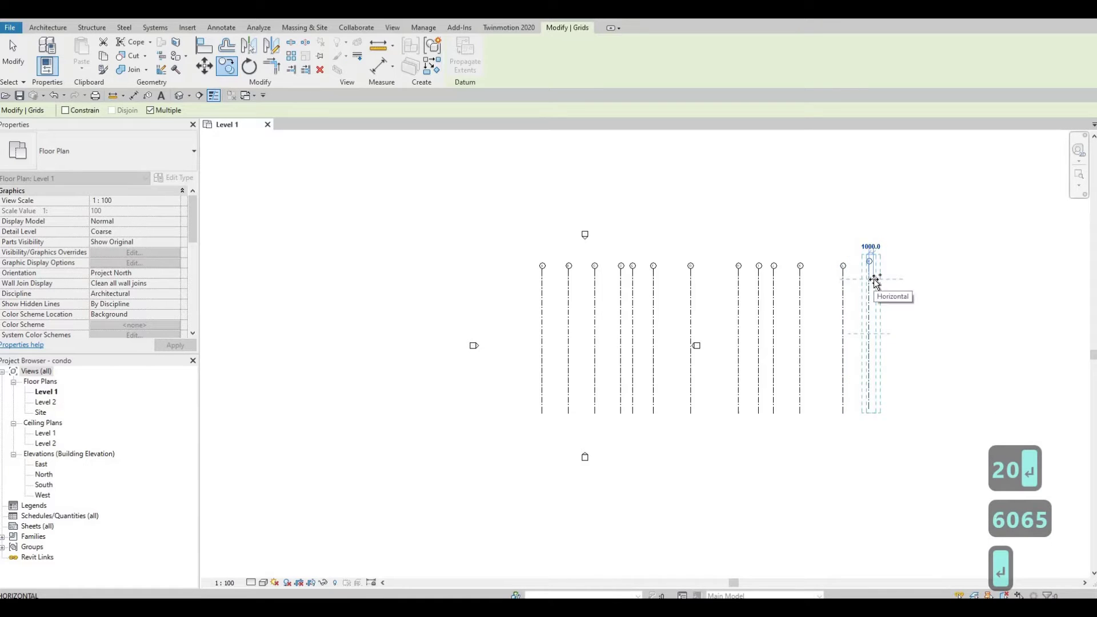
# - Place a grid copy 2845 mm horizontally to the right of grid M
pyautogui.write('2')
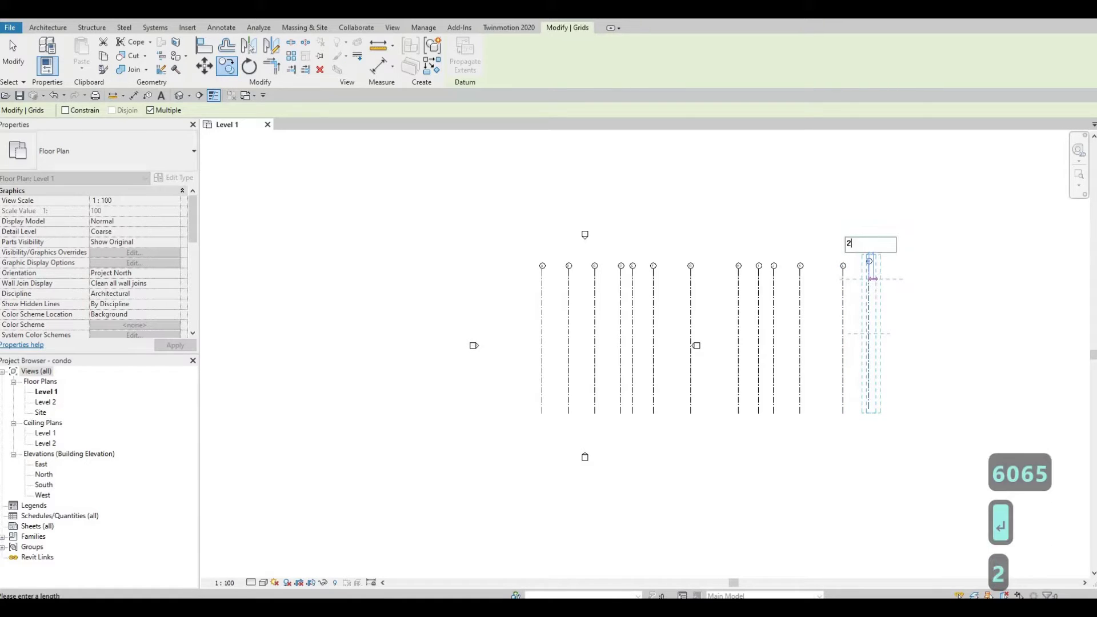
pyautogui.write('8')
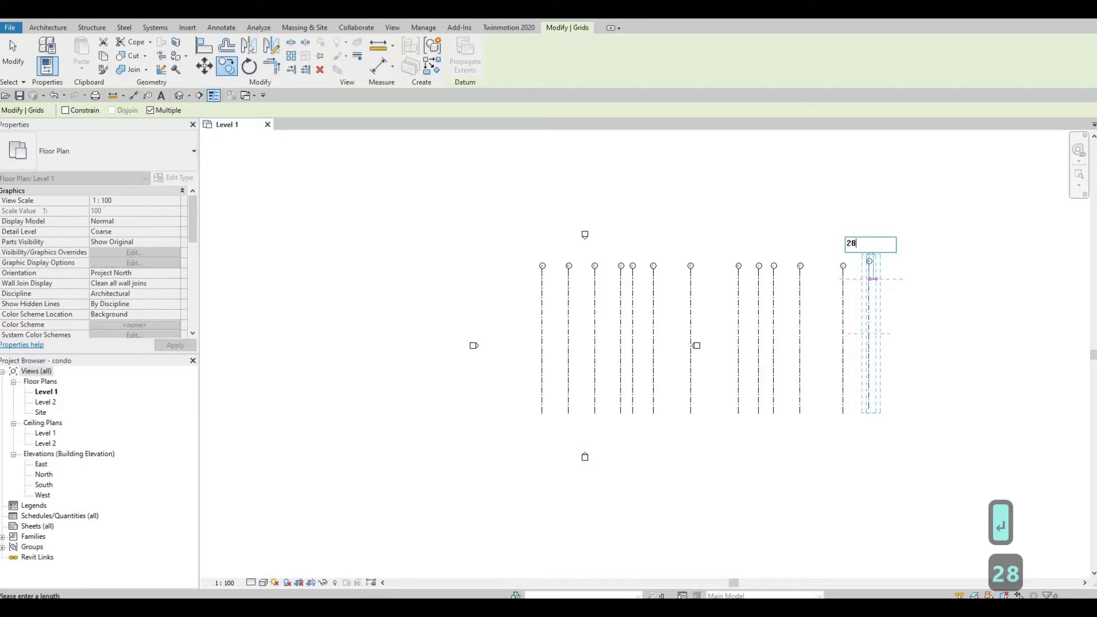
pyautogui.write('45')
pyautogui.press('Return')
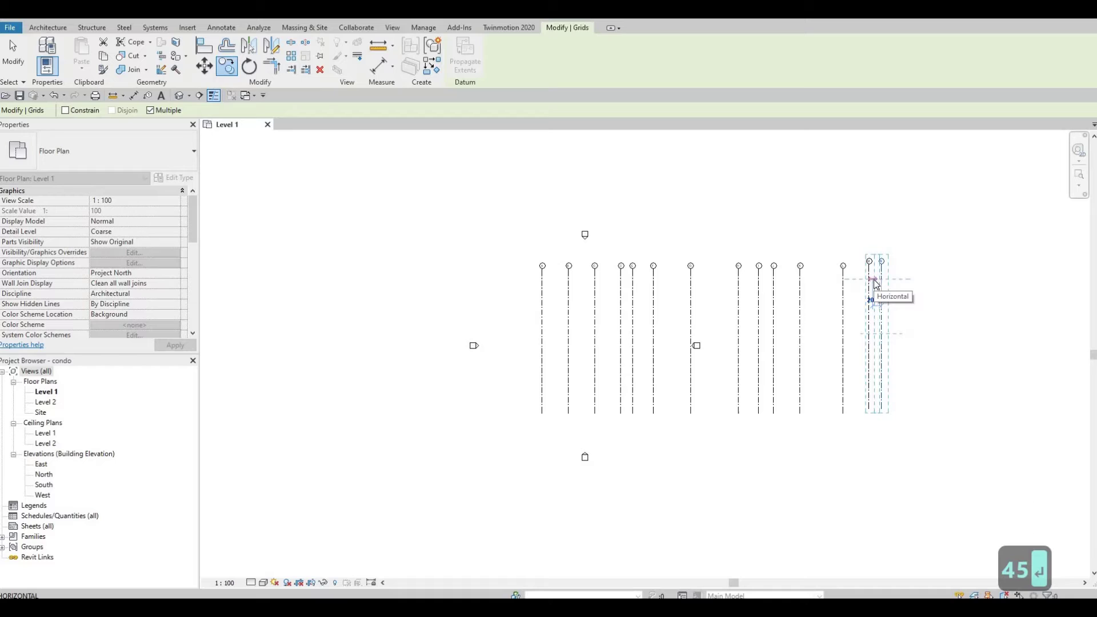
# - Place a grid copy 3335 mm horizontally to the left of grid N
pyautogui.write('33')
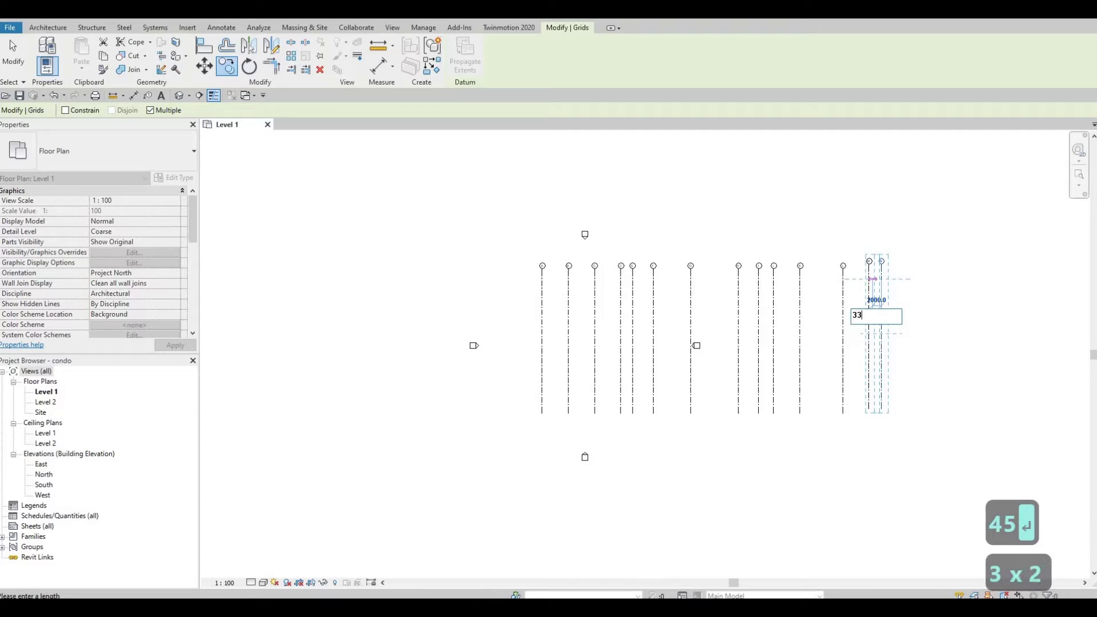
pyautogui.write('35')
pyautogui.press('Return')
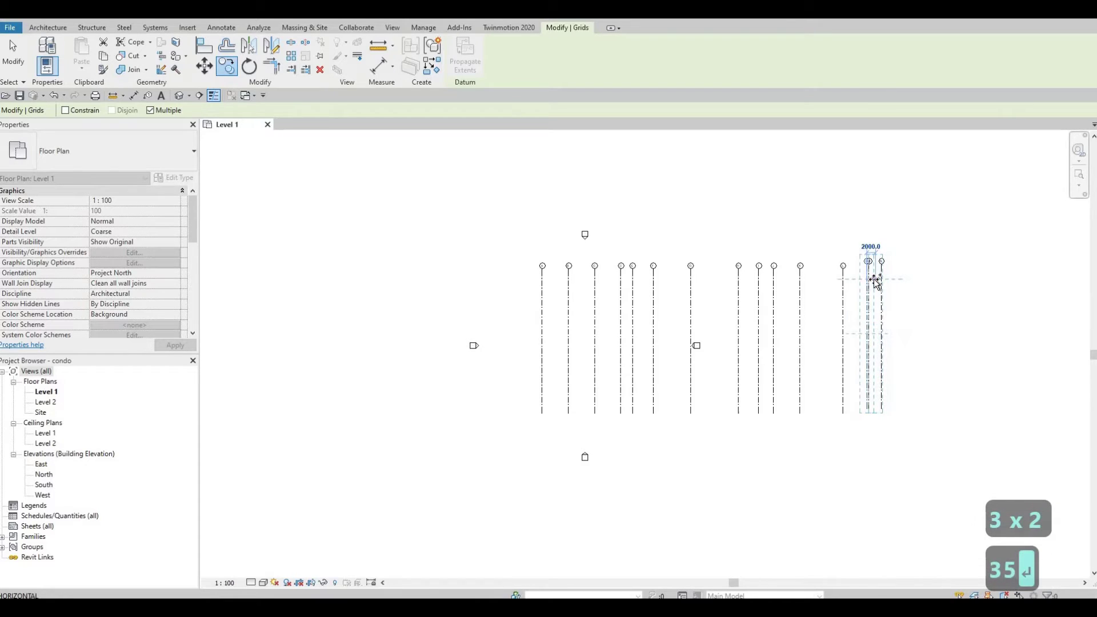
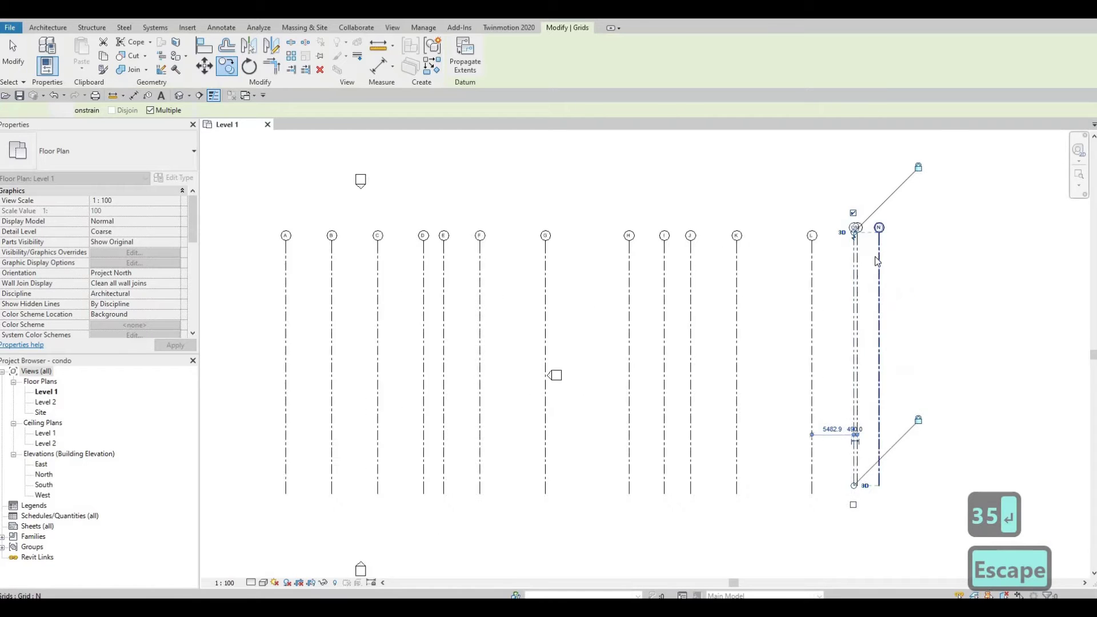
pyautogui.press('Escape')
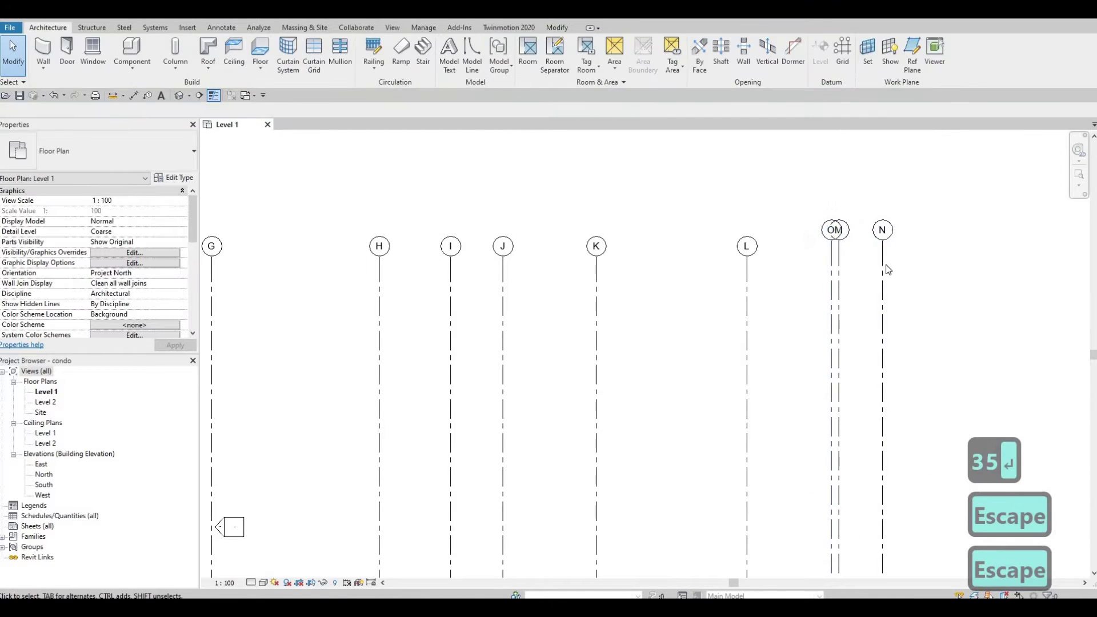
# - End the copy command and delete the three misplaced grids M, N and O beyond grid L
pyautogui.click(873, 265)
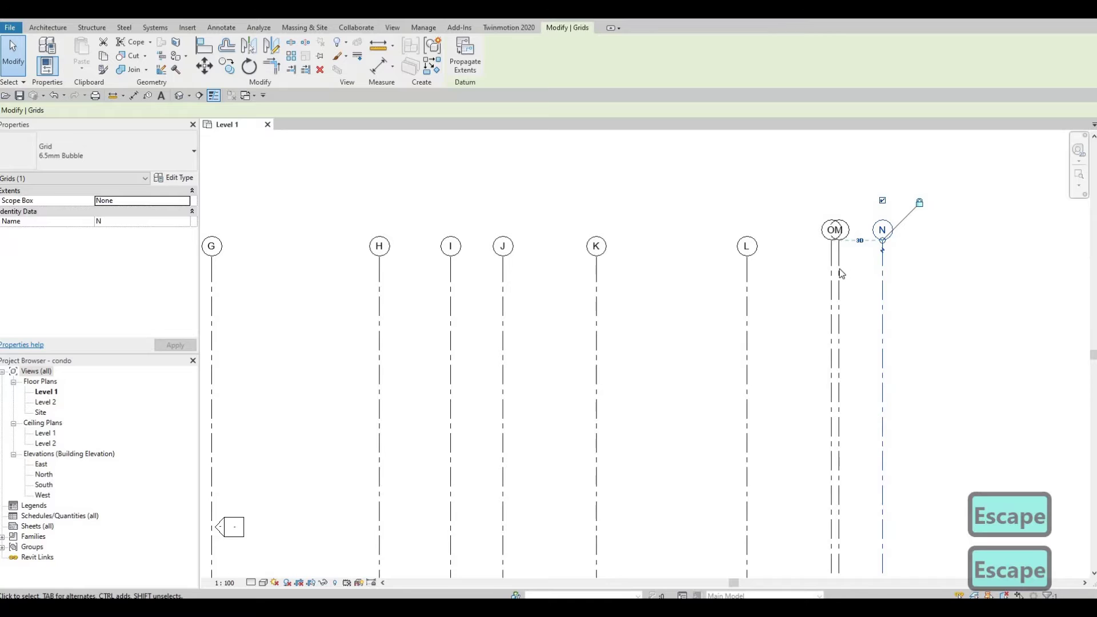
pyautogui.press('Delete')
pyautogui.click(838, 267)
pyautogui.press('Delete')
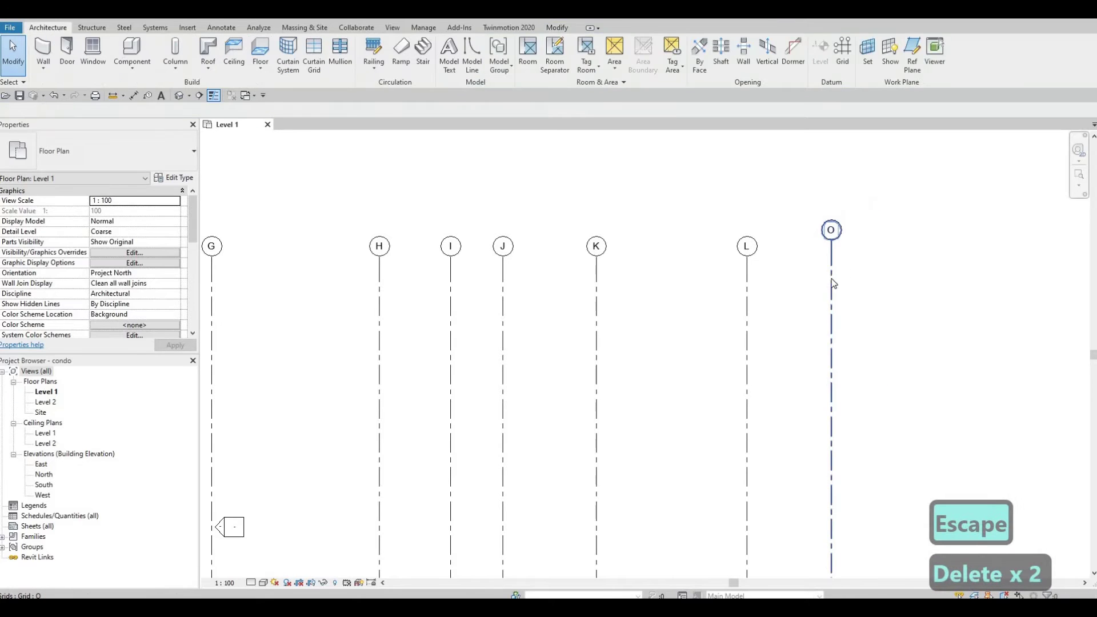
pyautogui.click(788, 319)
pyautogui.press('Delete')
# - Copy grid L horizontally 6065 mm to the right
pyautogui.click(748, 286)
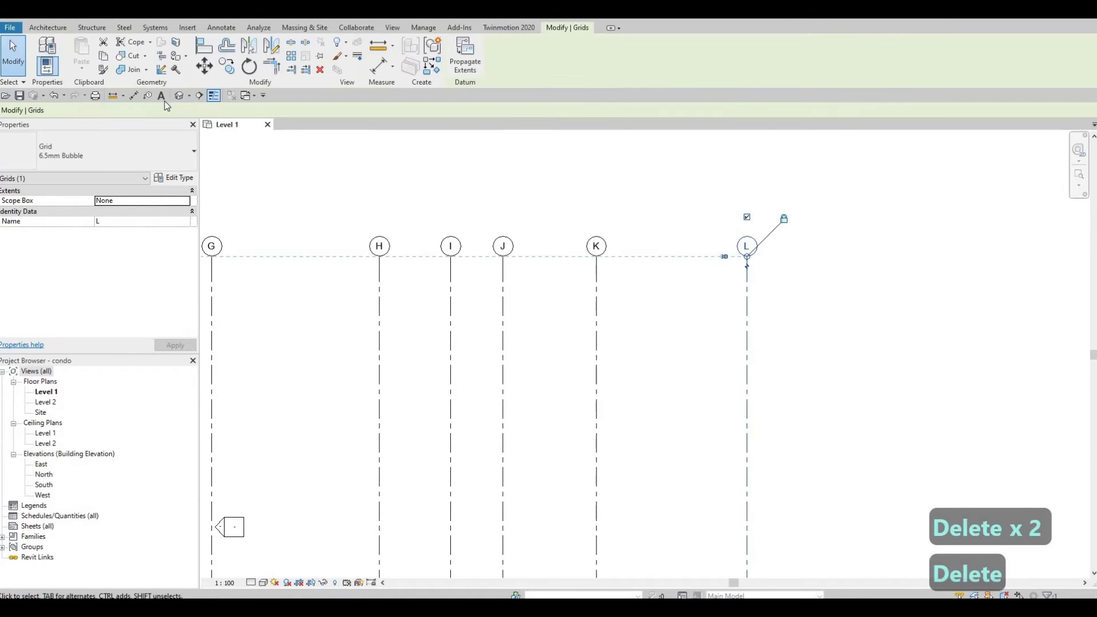
pyautogui.press('c')
pyautogui.press('o')
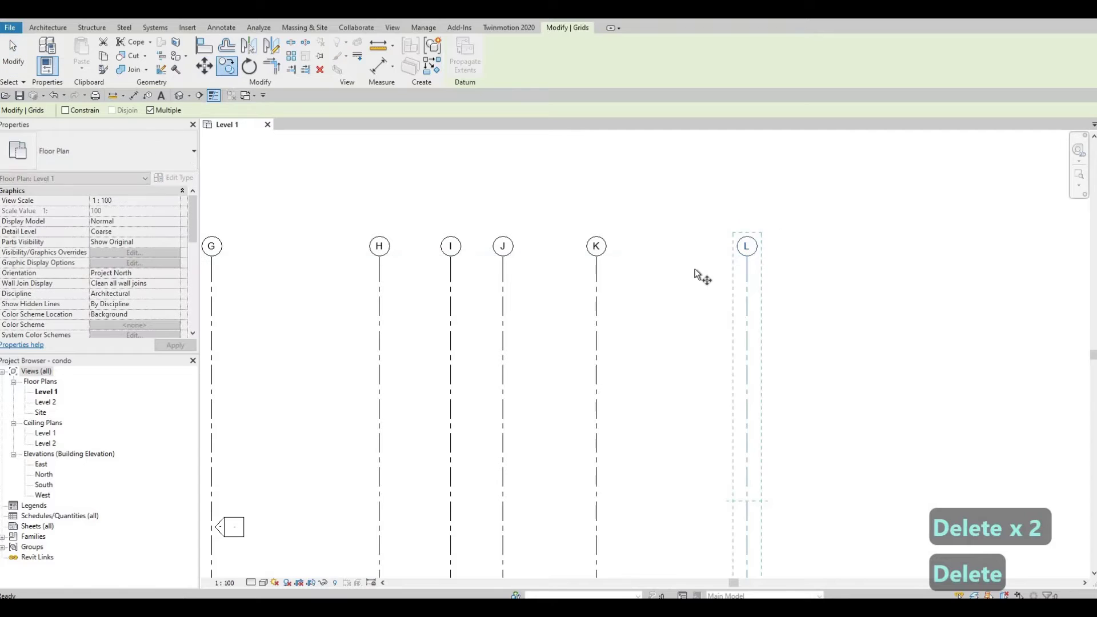
pyautogui.click(746, 270)
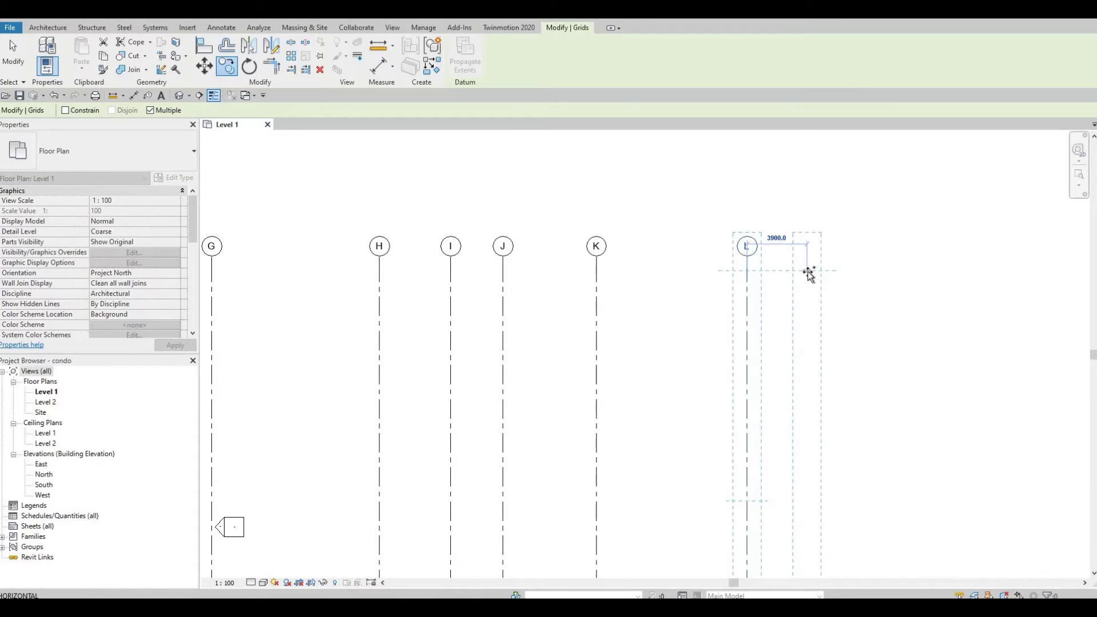
pyautogui.moveTo(743, 285); pyautogui.dragTo(706, 274, button='middle')
pyautogui.press('F1')
pyautogui.scroll(-1, 706, 274)
pyautogui.moveTo(785, 286); pyautogui.dragTo(698, 266, button='middle')
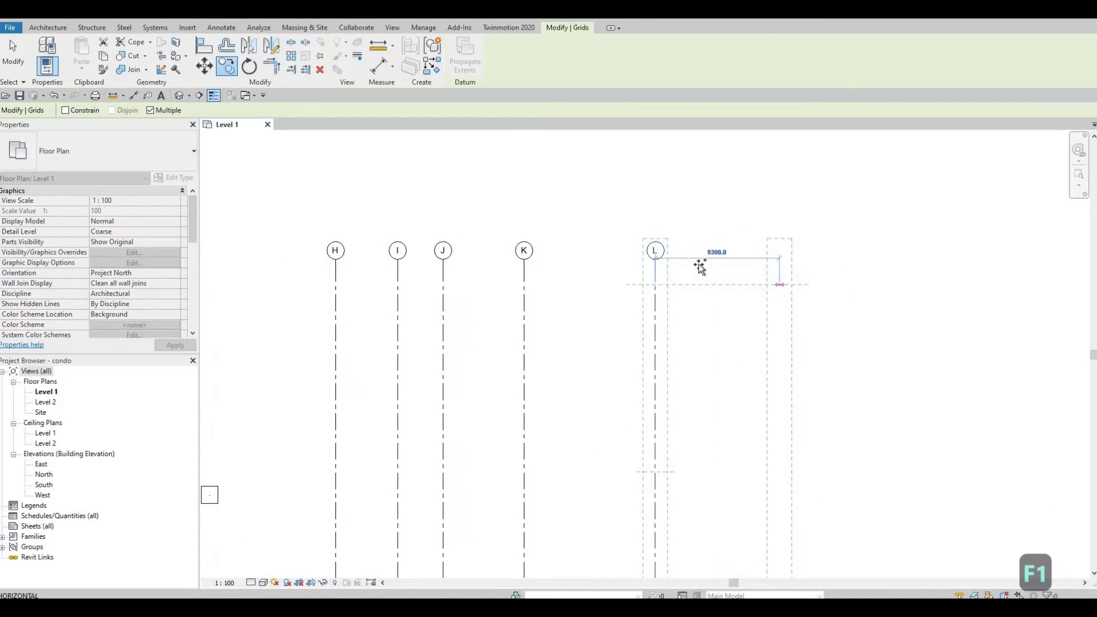
pyautogui.scroll(-1, 699, 265)
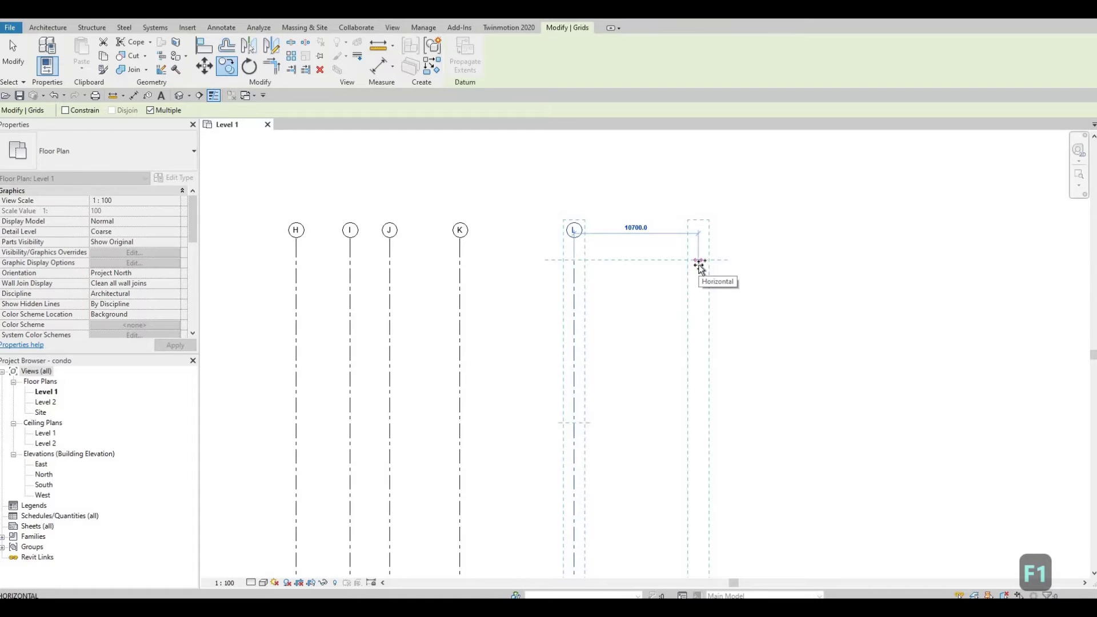
pyautogui.write('60')
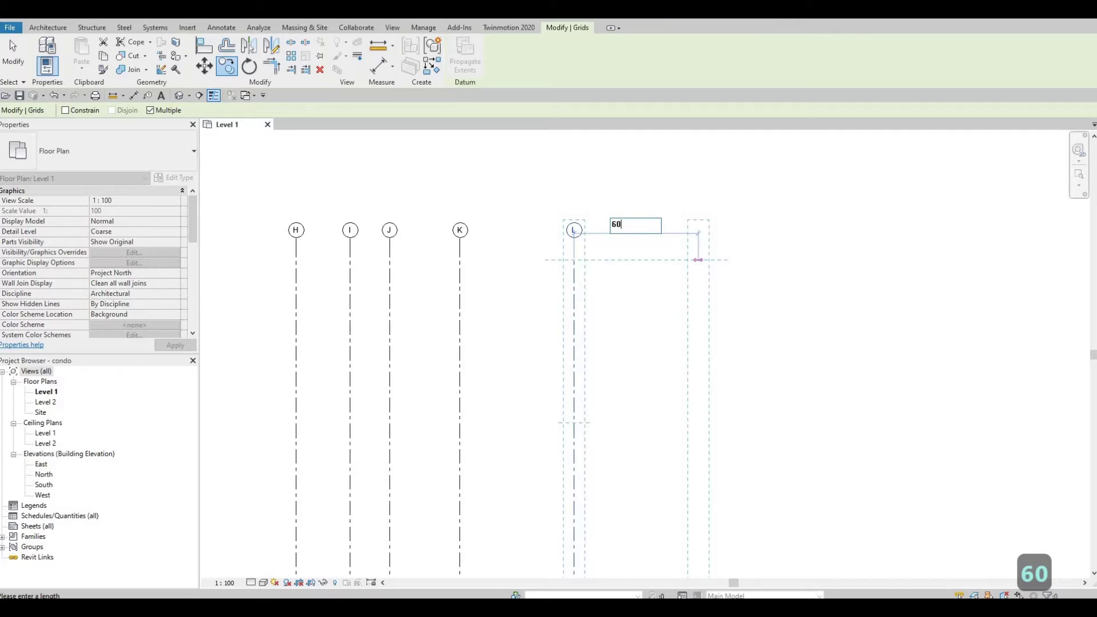
pyautogui.write('65')
pyautogui.press('Return')
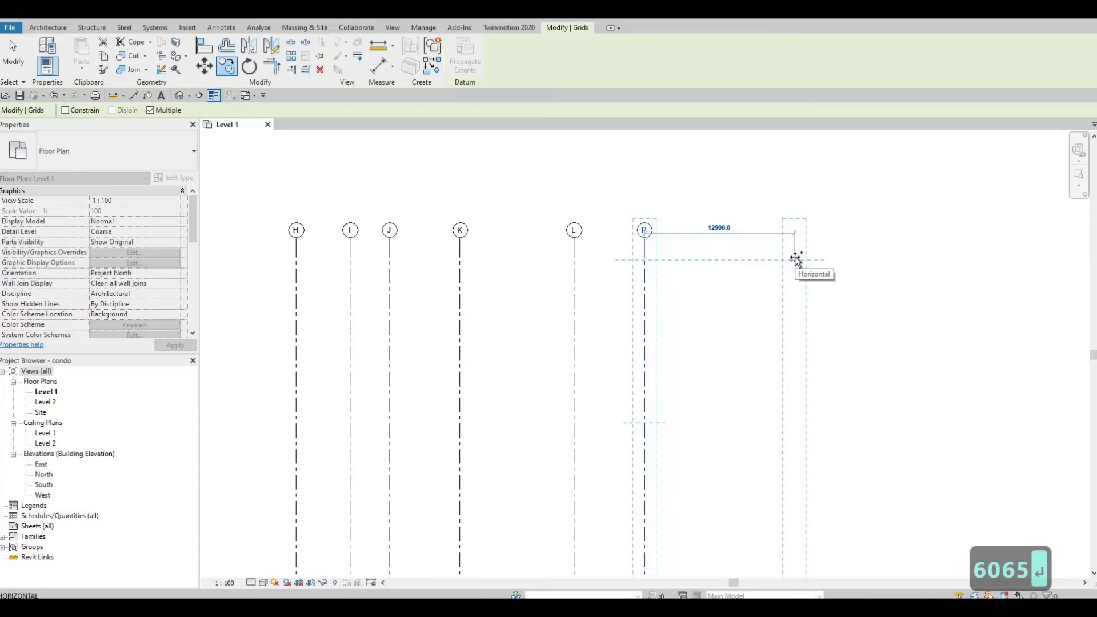
# - Place two more grid copies to the right at successive spacings of 2845 mm and 3335 mm, and end the copy command
pyautogui.write('2845')
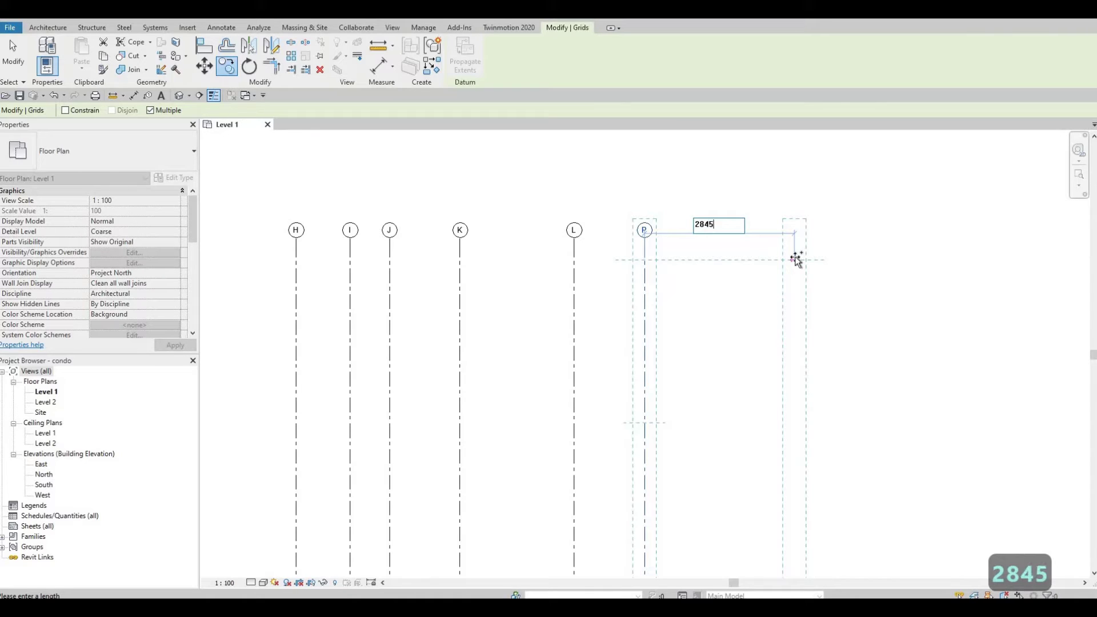
pyautogui.press('Return')
pyautogui.write('3335')
pyautogui.press('Return')
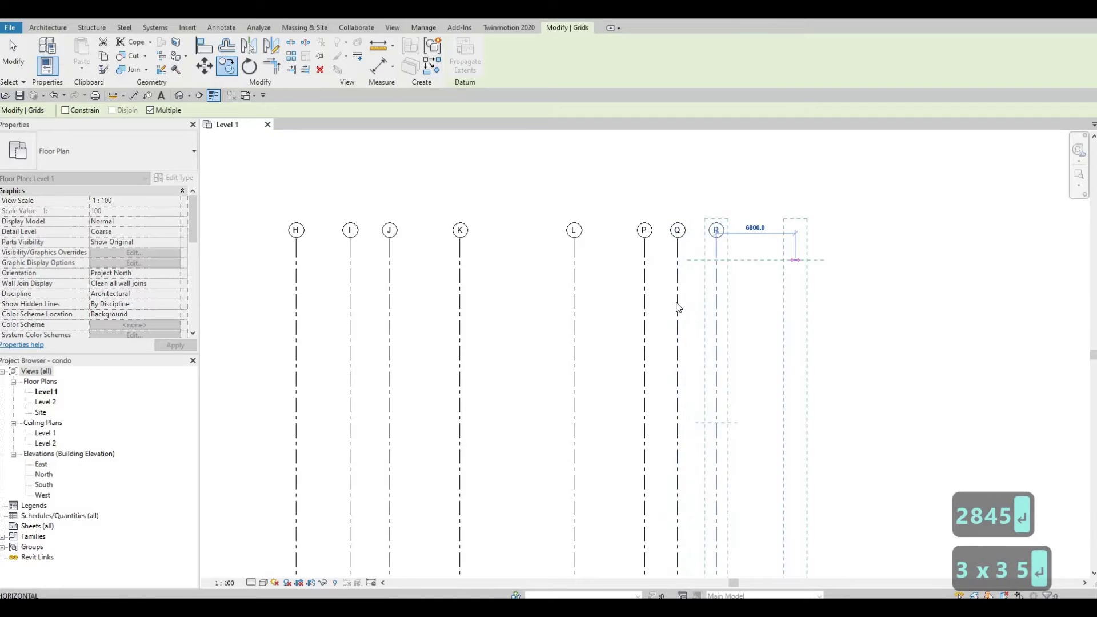
pyautogui.press('Escape')
pyautogui.press('Escape')
# - Draw a horizontal grid line across all the lettered grids just below their bubbles, from beyond the last grid to left of grid A
pyautogui.scroll(-3, 698, 299)
pyautogui.moveTo(450, 273); pyautogui.dragTo(463, 257, button='middle')
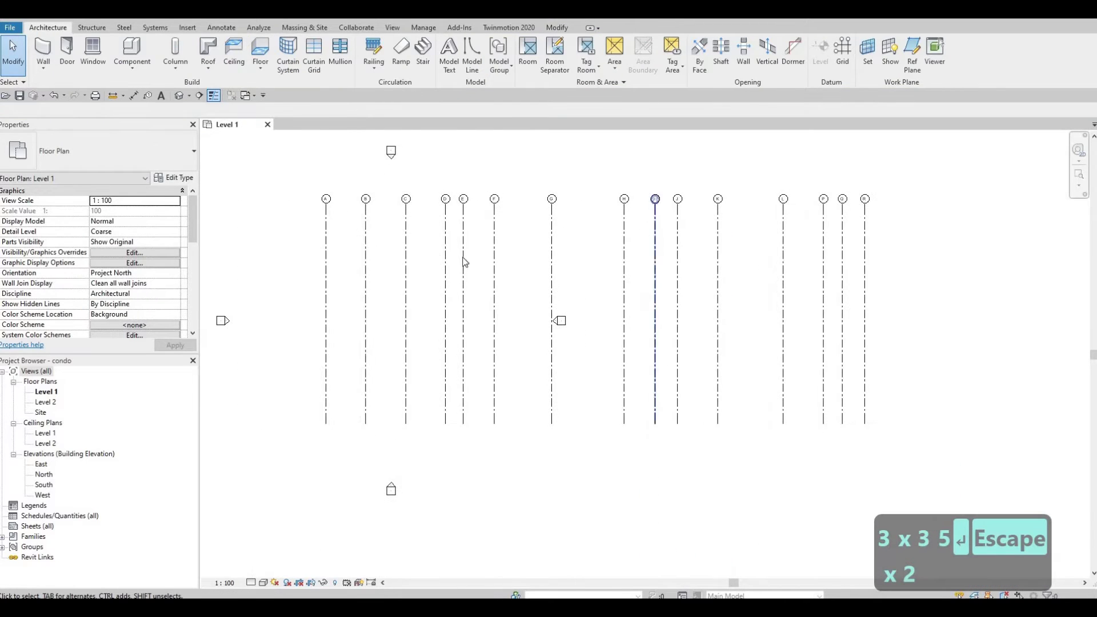
pyautogui.scroll(-2, 349, 335)
pyautogui.moveTo(348, 335)
pyautogui.mouseDown(button='middle')
pyautogui.moveTo(499, 294)
pyautogui.moveTo(532, 340)
pyautogui.mouseUp(button='middle')
pyautogui.moveTo(401, 320); pyautogui.dragTo(421, 295, button='middle')
pyautogui.scroll(-1, 421, 295)
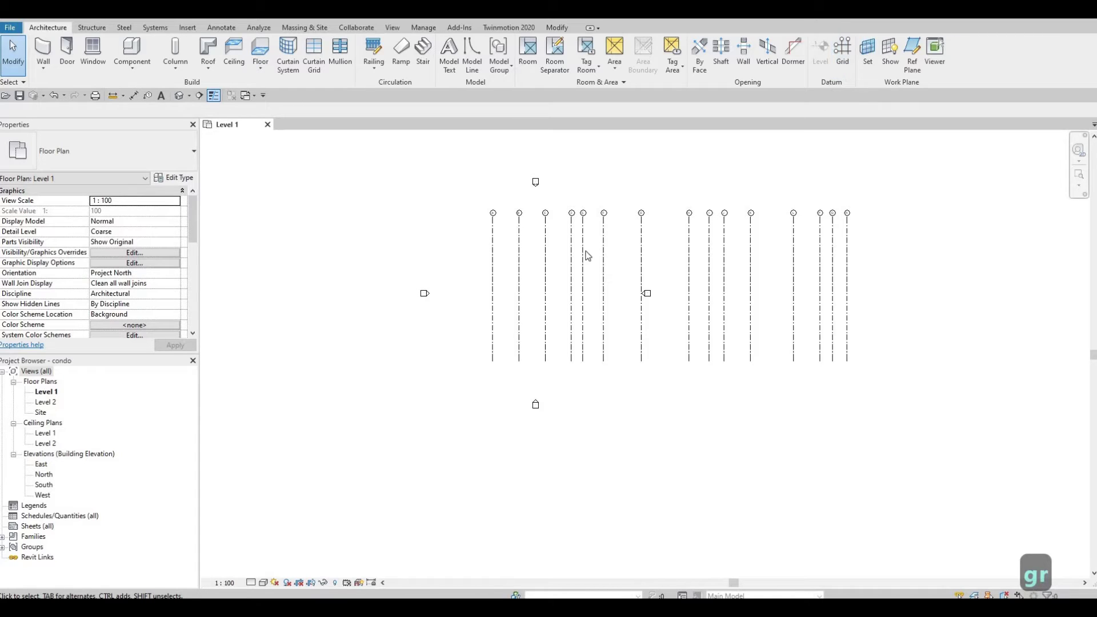
pyautogui.press('Escape')
pyautogui.press('Escape')
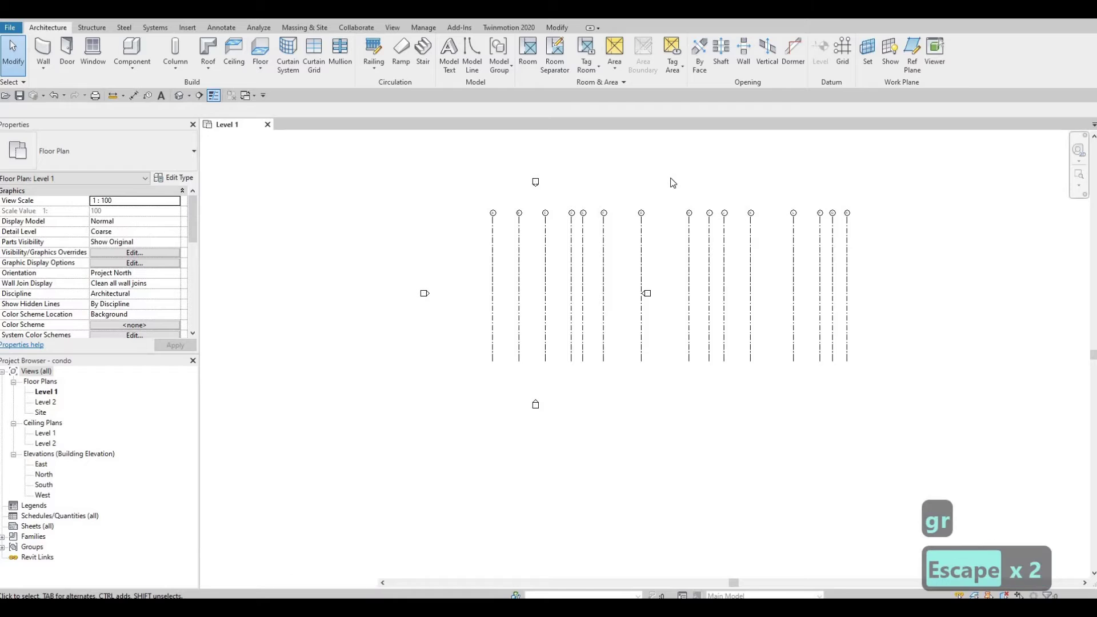
pyautogui.press('g')
pyautogui.press('r')
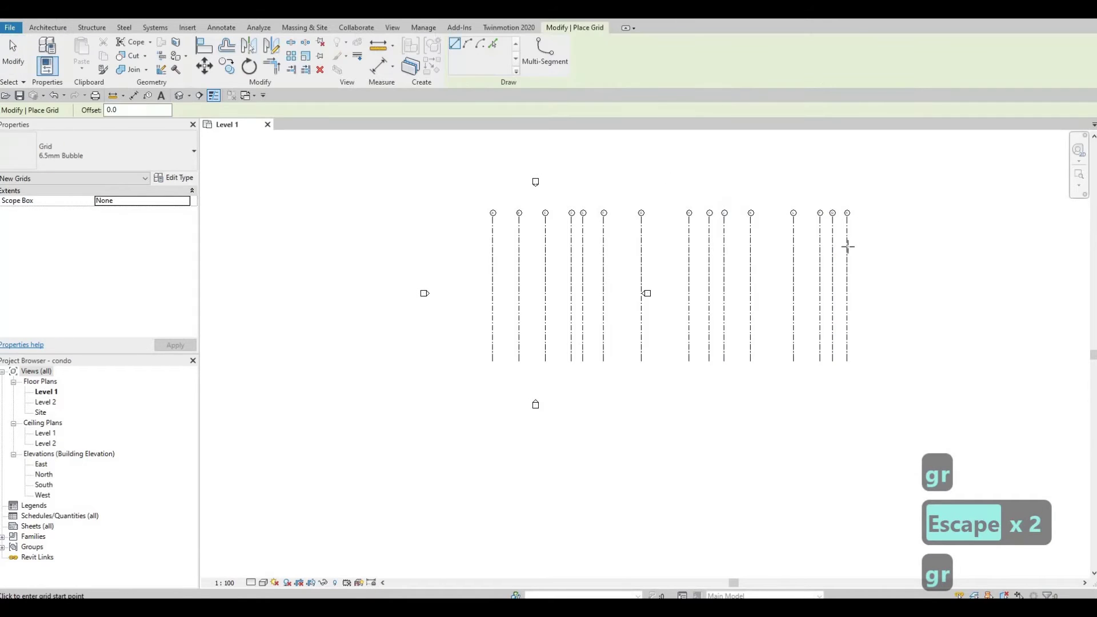
pyautogui.click(891, 233)
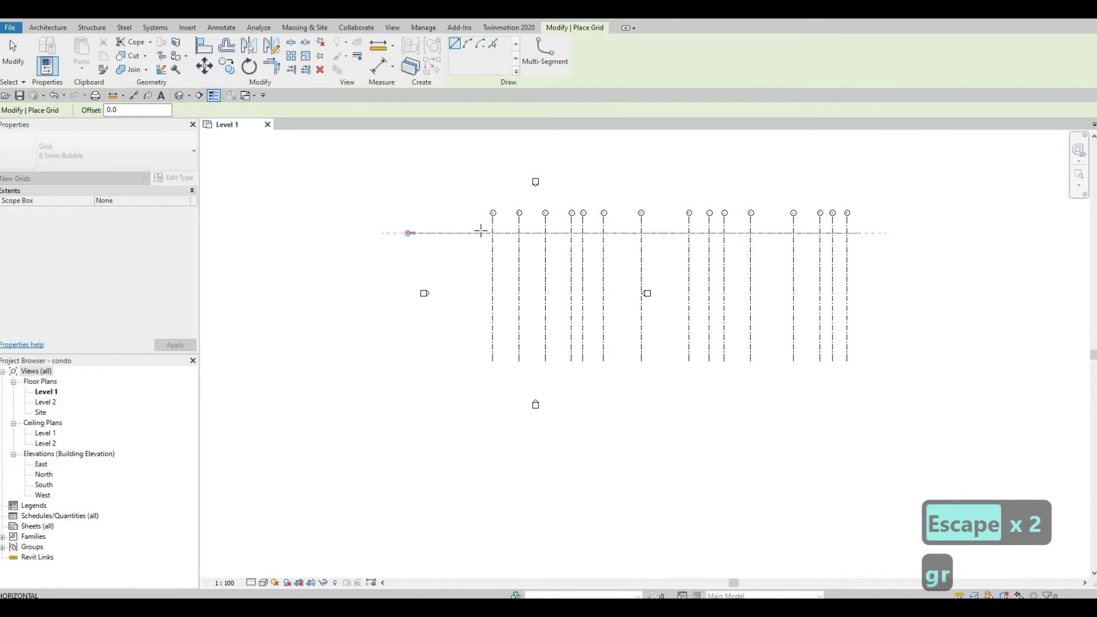
pyautogui.scroll(2, 482, 232)
pyautogui.scroll(1, 482, 229)
pyautogui.scroll(-5, 482, 229)
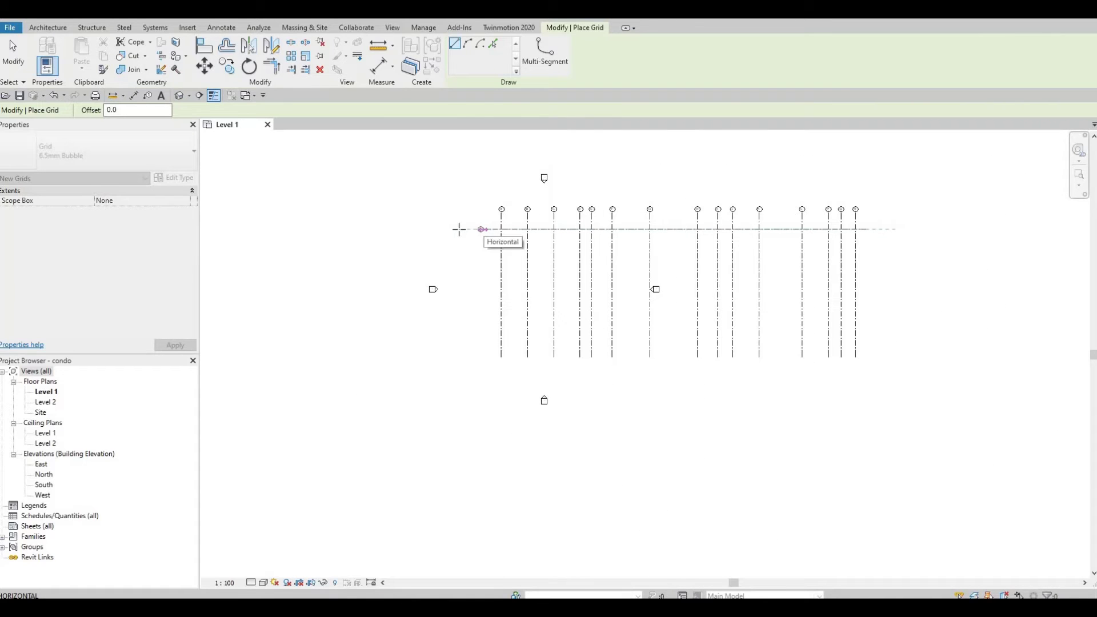
pyautogui.click(459, 229)
pyautogui.scroll(3, 478, 229)
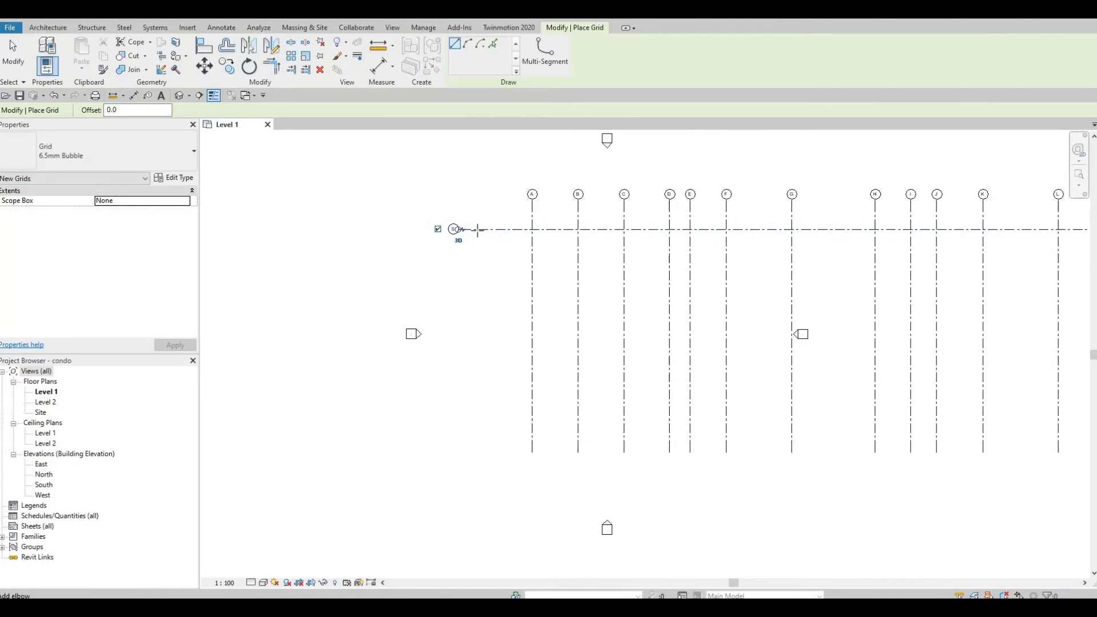
pyautogui.press('Escape')
pyautogui.press('Escape')
pyautogui.press('Escape')
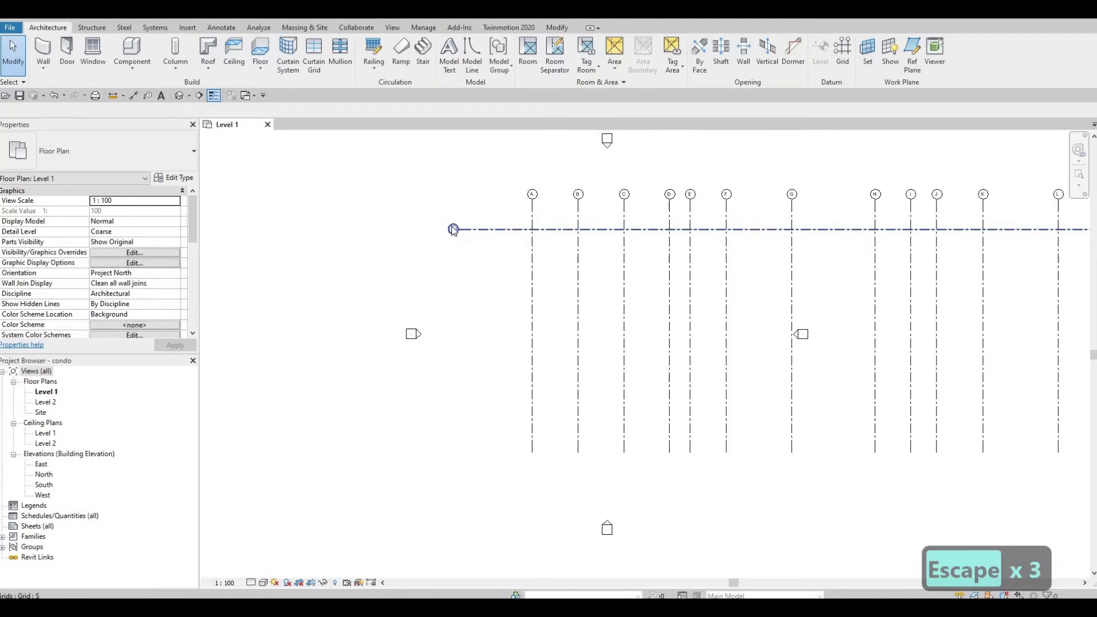
# - Rename the new horizontal grid as 1 in its bubble
pyautogui.scroll(6, 454, 231)
pyautogui.click(461, 239)
pyautogui.click(460, 259)
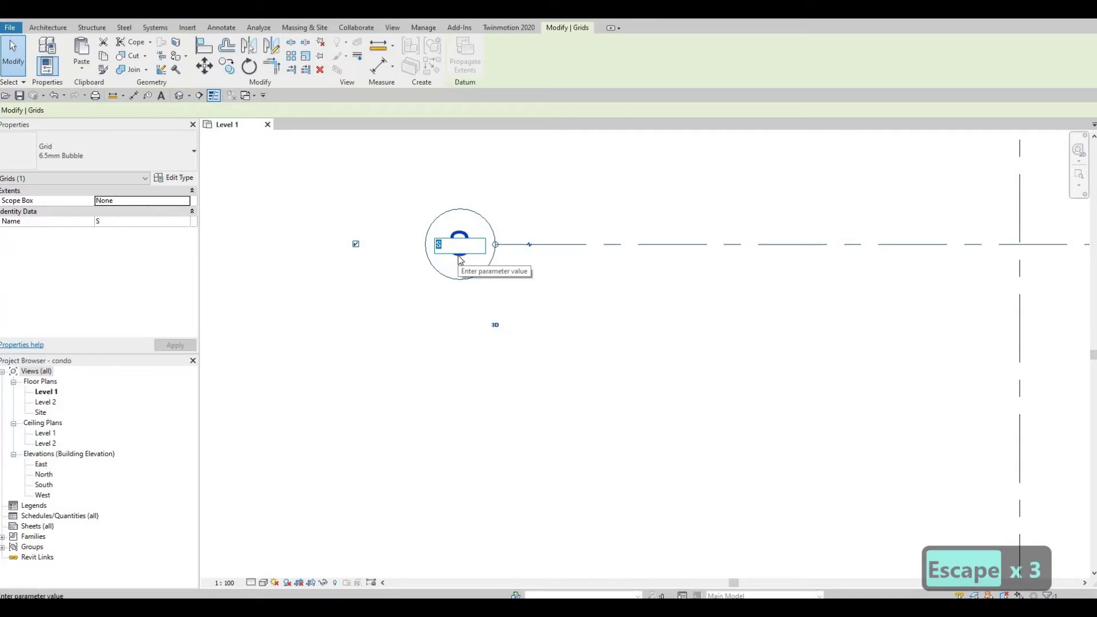
pyautogui.write('1')
pyautogui.press('Return')
pyautogui.press('Escape')
pyautogui.scroll(-4, 496, 266)
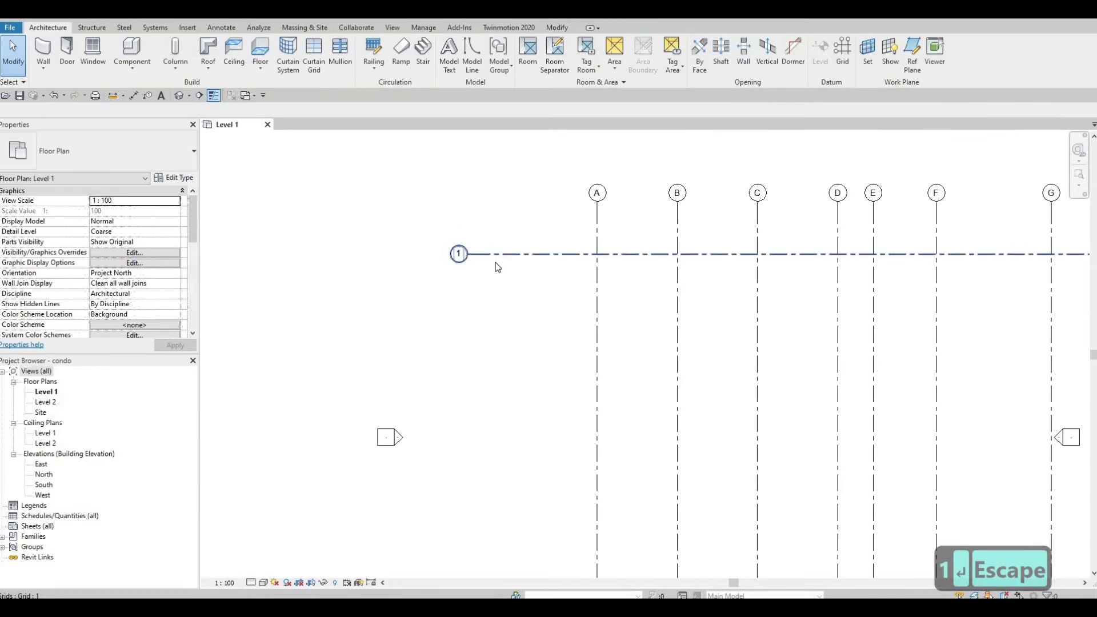
# - Copy grid 1 vertically 8785 mm downward with the multiple-copy option on
pyautogui.scroll(-2, 521, 245)
pyautogui.click(522, 230)
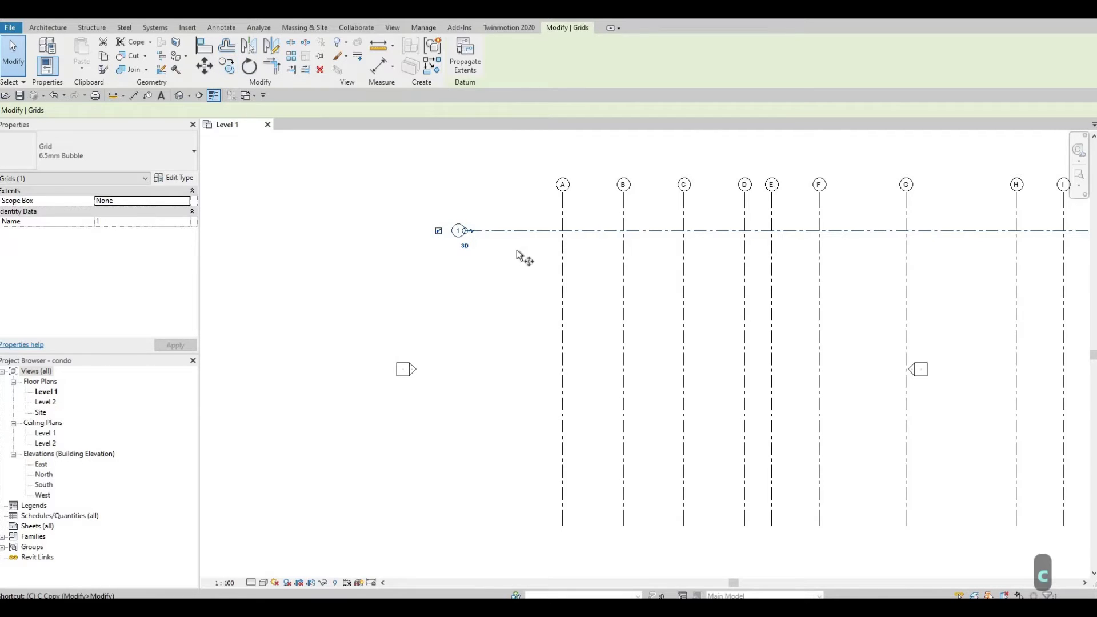
pyautogui.press('c')
pyautogui.press('o')
pyautogui.click(502, 230)
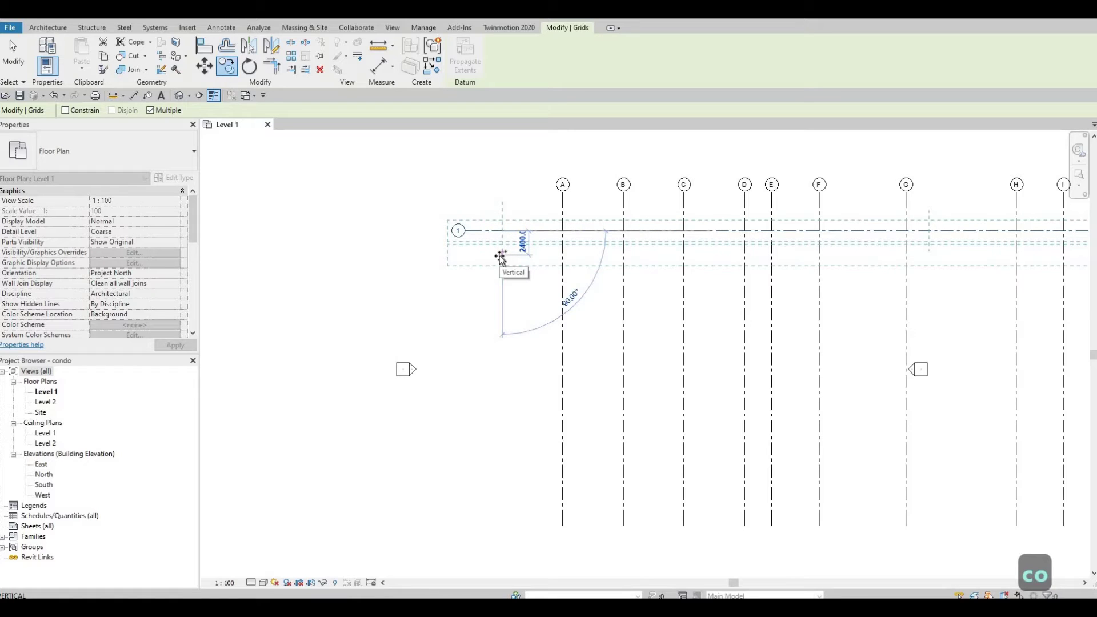
pyautogui.write('8')
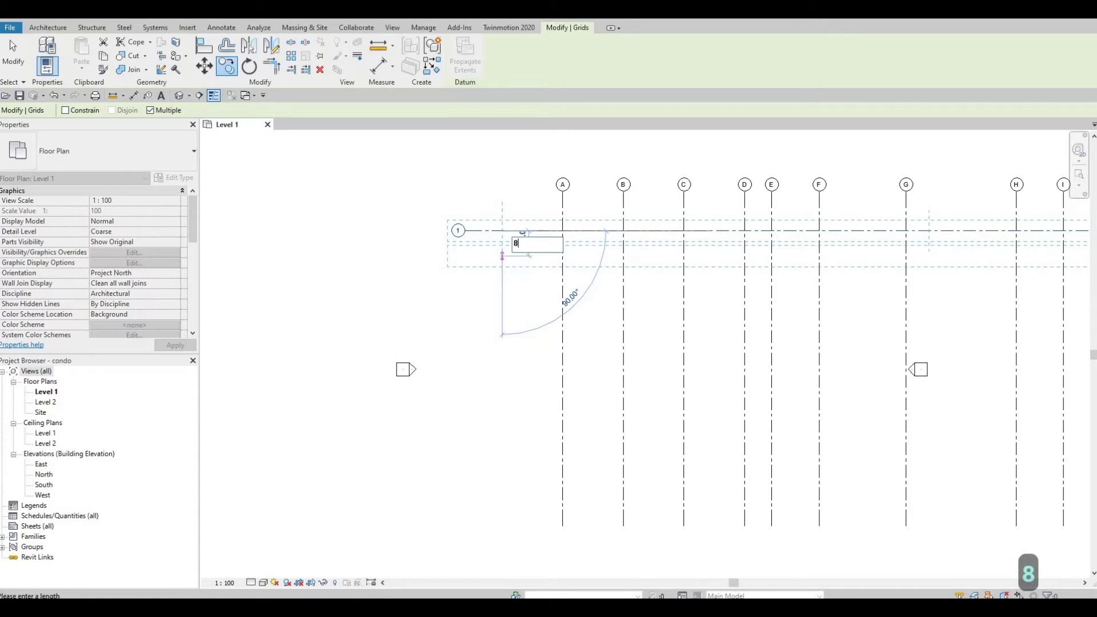
pyautogui.write('785')
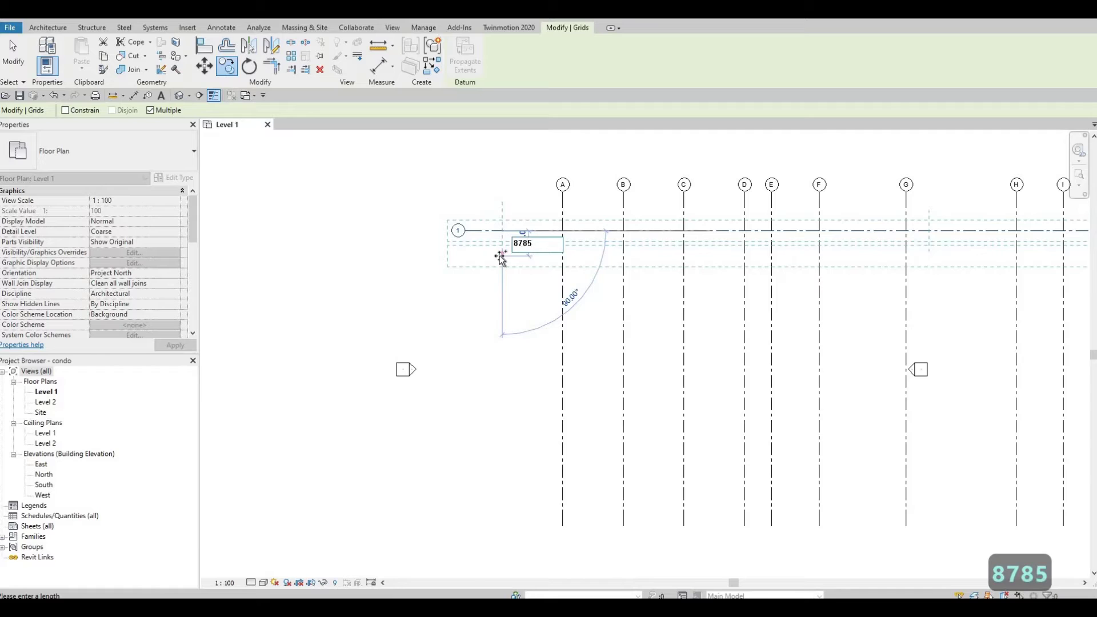
pyautogui.press('Return')
# - Place a grid copy 8815 mm vertically below grid 2
pyautogui.scroll(-1, 512, 526)
pyautogui.moveTo(512, 528); pyautogui.dragTo(556, 353, button='middle')
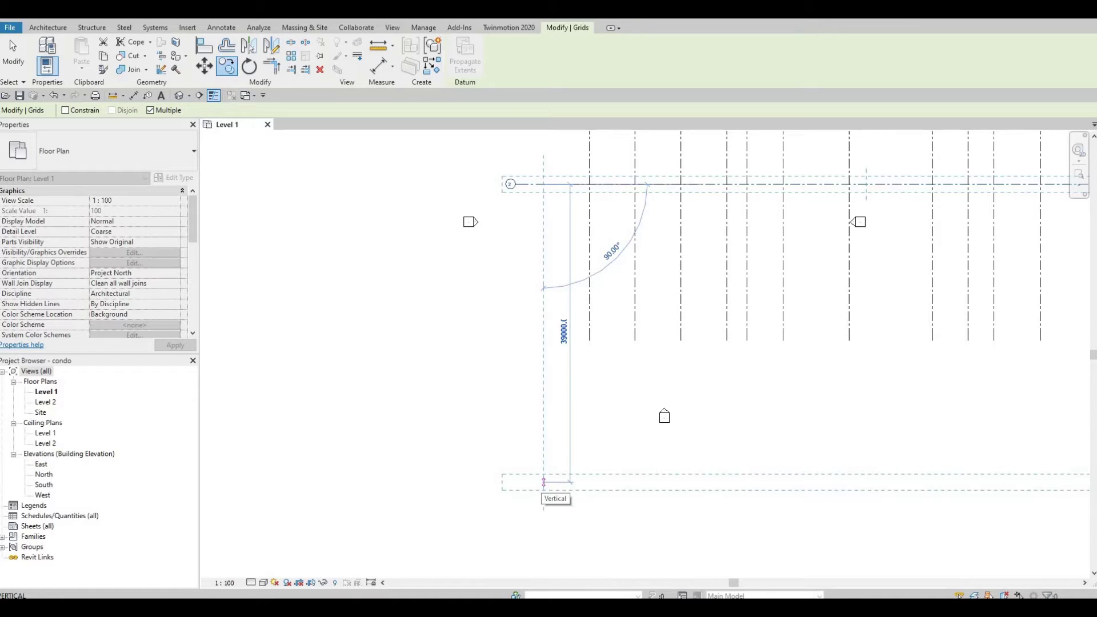
pyautogui.write('8815')
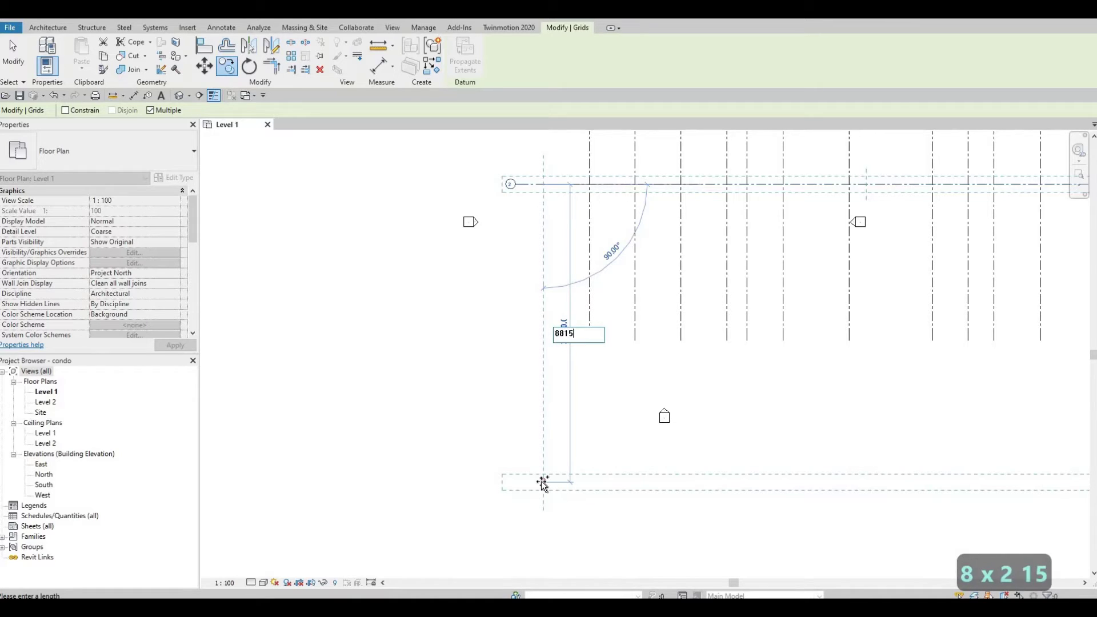
pyautogui.press('Return')
# - Place a grid copy 7525 mm vertically below grid 3
pyautogui.write('7')
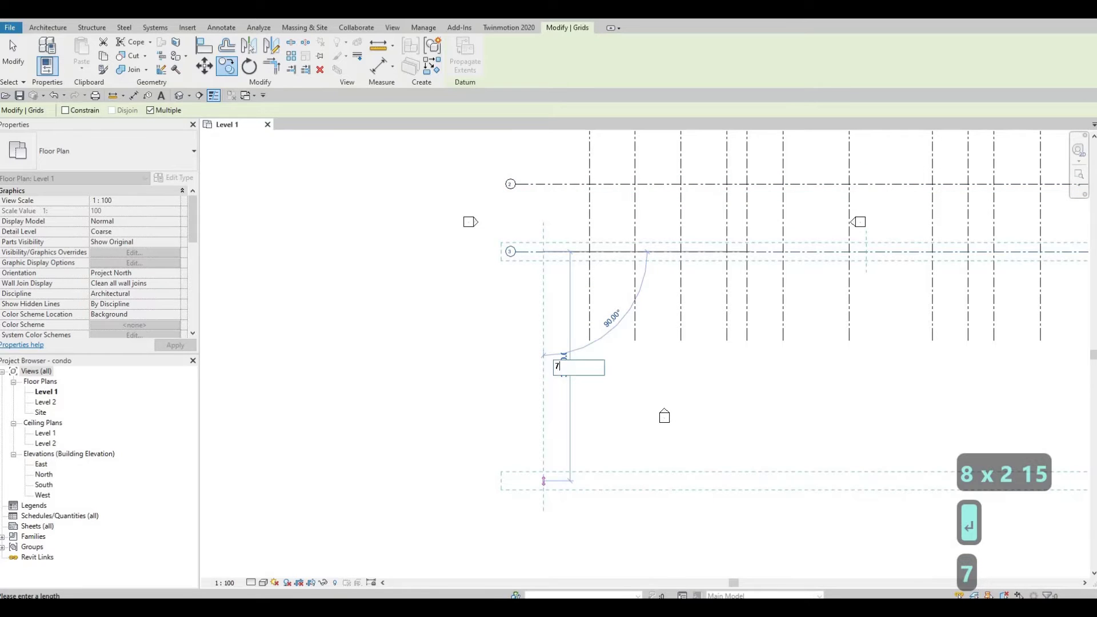
pyautogui.write('525')
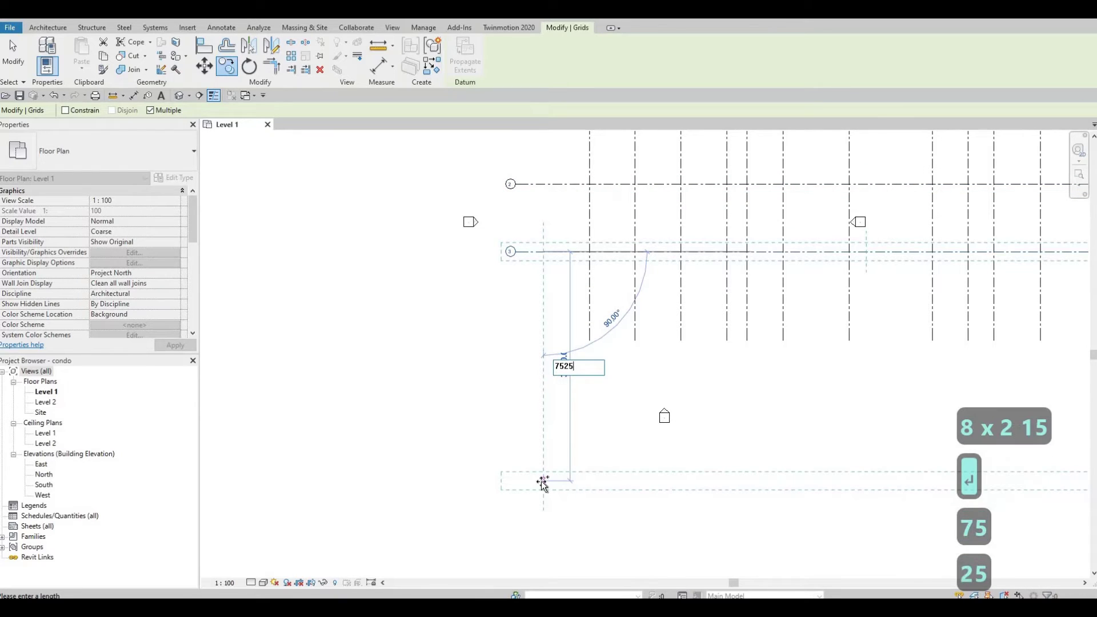
pyautogui.press('Return')
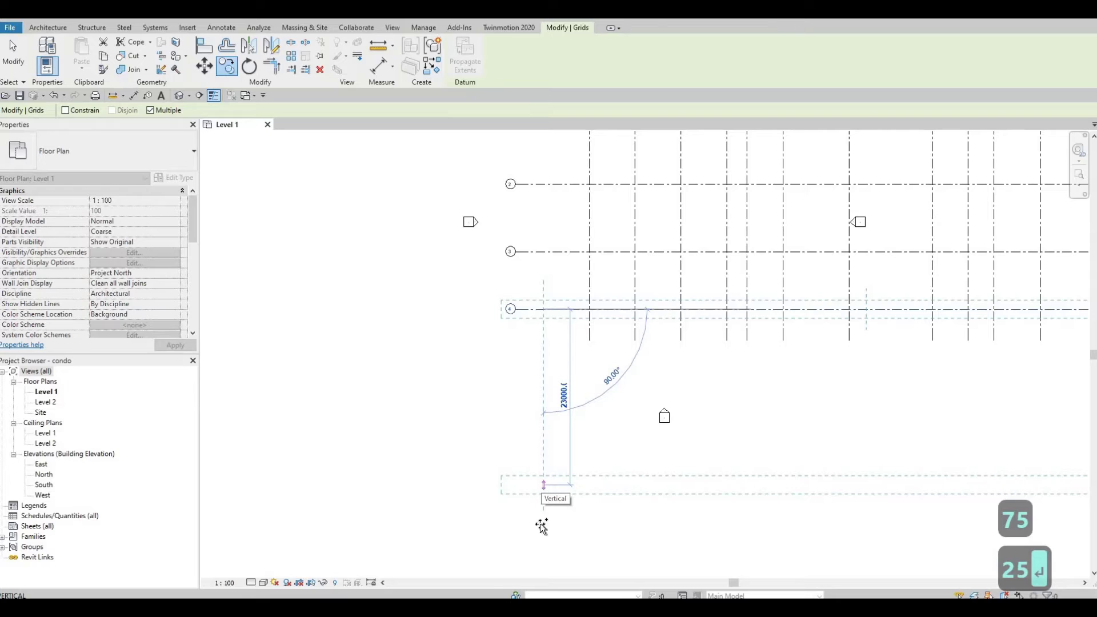
# - Place a grid copy 5600 mm vertically below grid 4
pyautogui.moveTo(540, 393); pyautogui.dragTo(532, 353, button='middle')
pyautogui.scroll(-1, 543, 409)
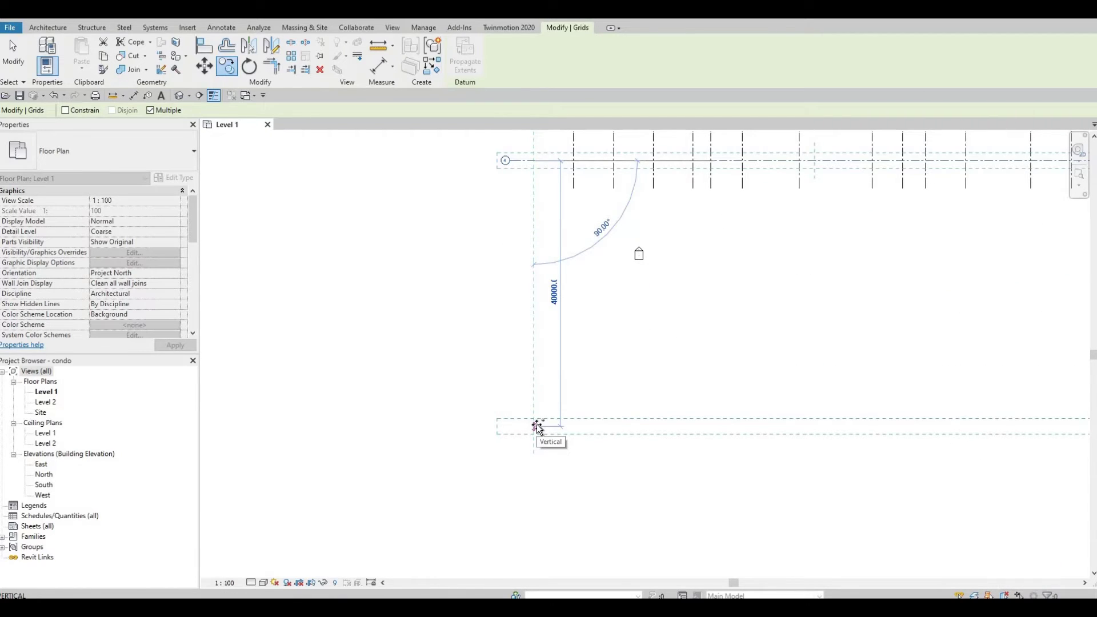
pyautogui.write('56')
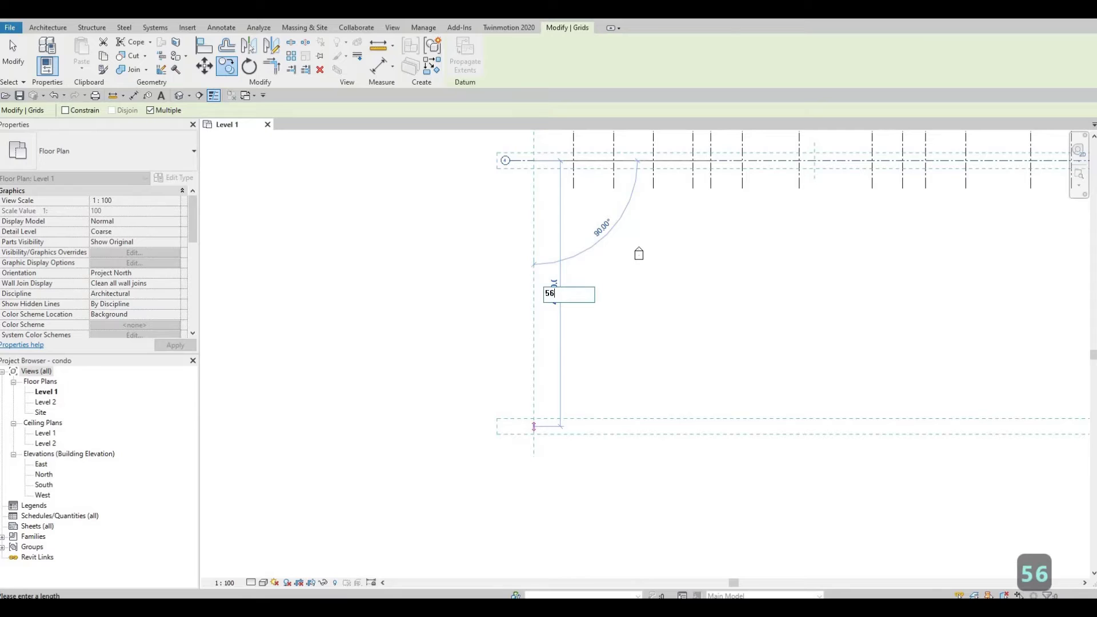
pyautogui.write('00')
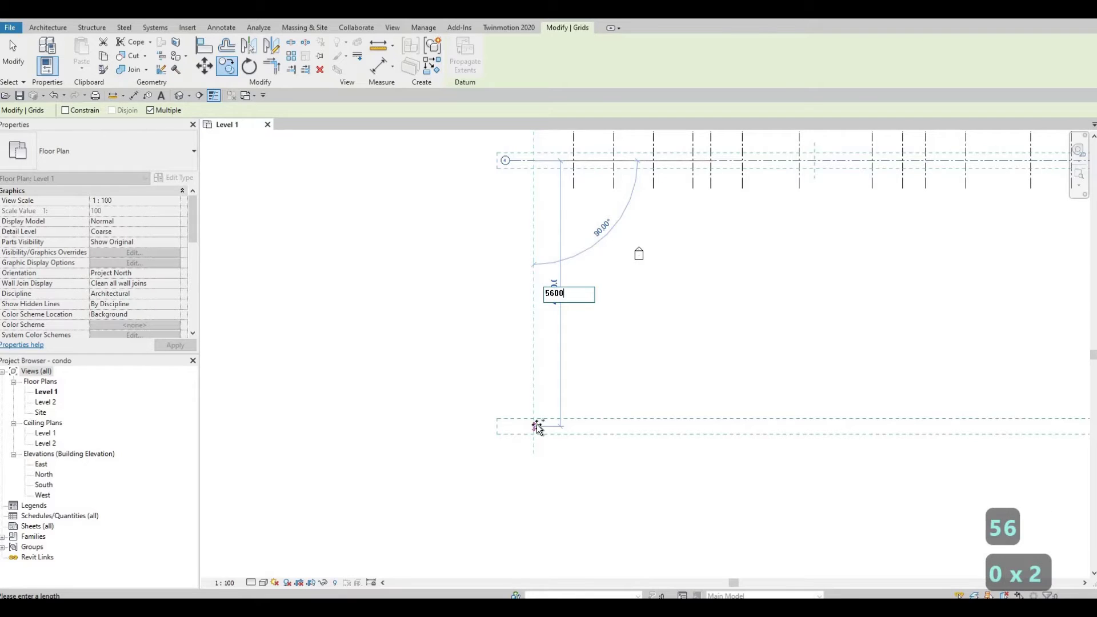
pyautogui.press('Return')
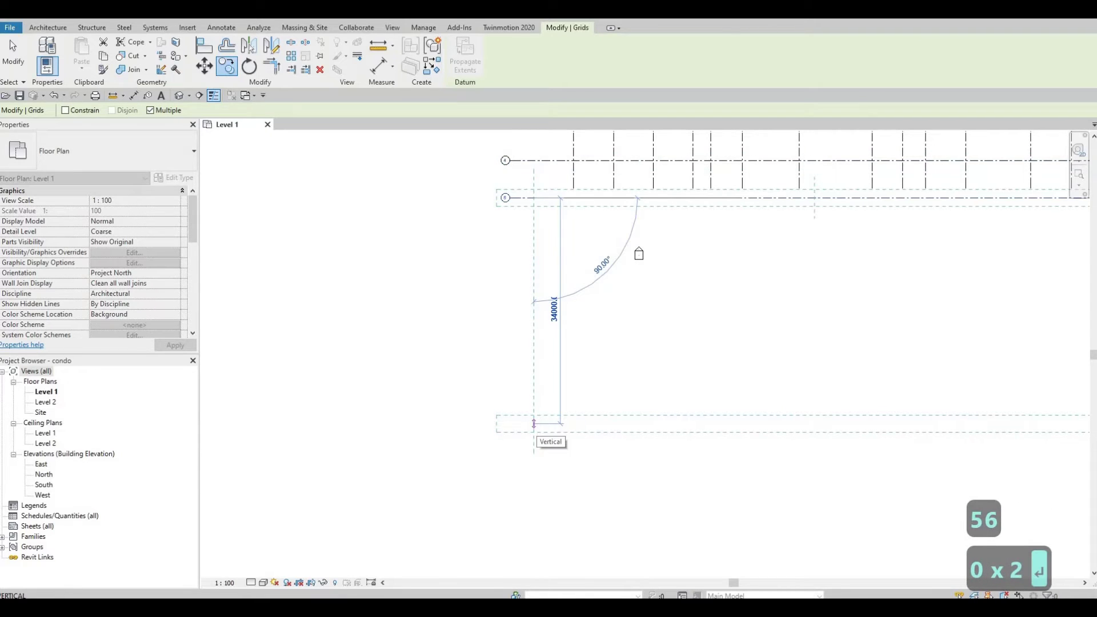
# - Place a grid copy 4865 mm vertically below grid 5 and finish copying
pyautogui.write('4865')
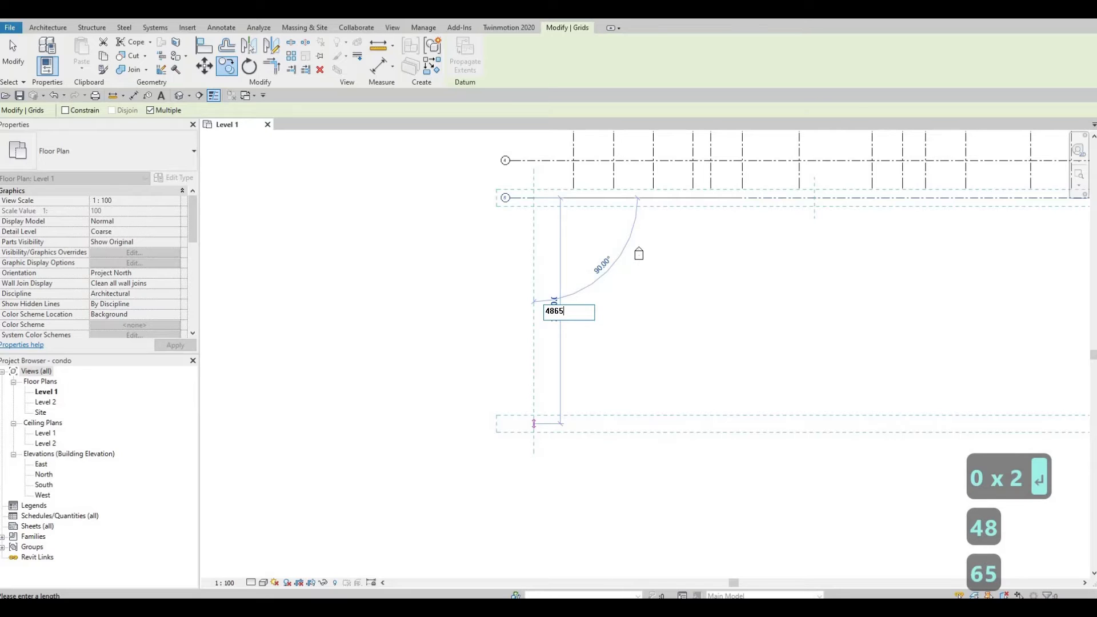
pyautogui.press('Return')
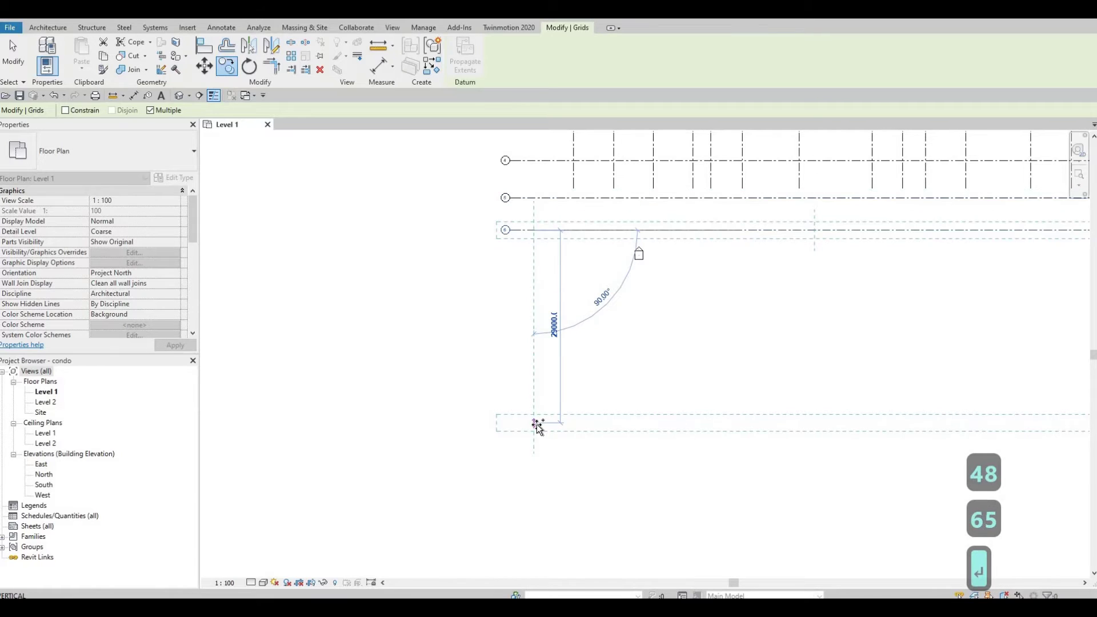
pyautogui.press('Escape')
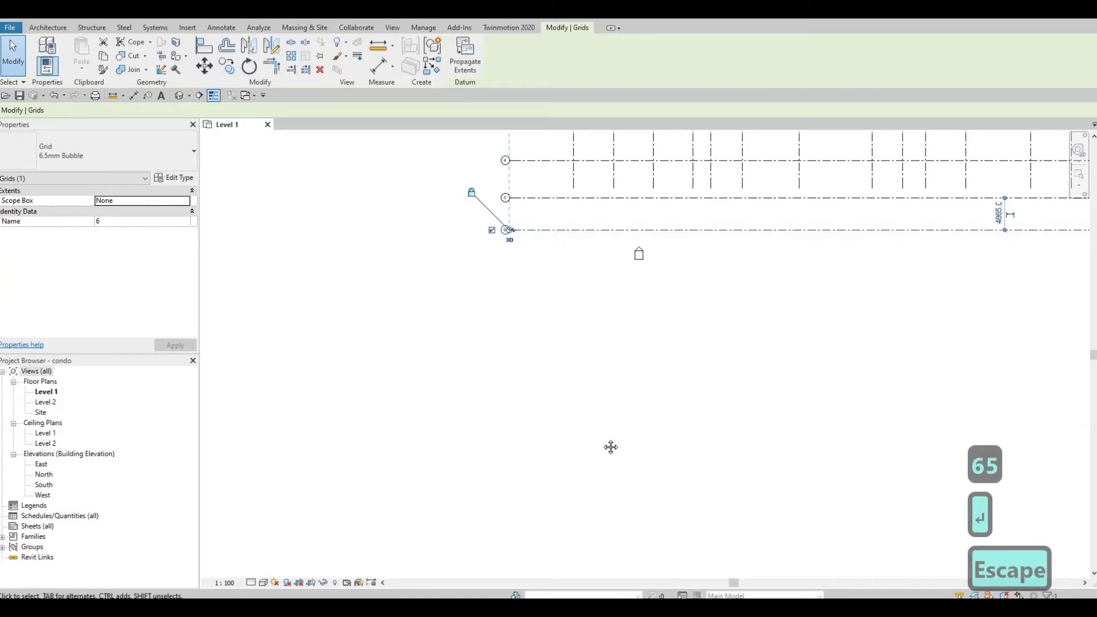
pyautogui.press('Escape')
# - Extend the lower ends of the aligned lettered grids downward past grid 6
pyautogui.scroll(-1, 666, 418)
pyautogui.moveTo(666, 419); pyautogui.dragTo(606, 464, button='middle')
pyautogui.moveTo(651, 427); pyautogui.dragTo(619, 448, button='middle')
pyautogui.scroll(1, 624, 433)
pyautogui.scroll(-1, 689, 461)
pyautogui.moveTo(689, 461); pyautogui.dragTo(609, 440, button='middle')
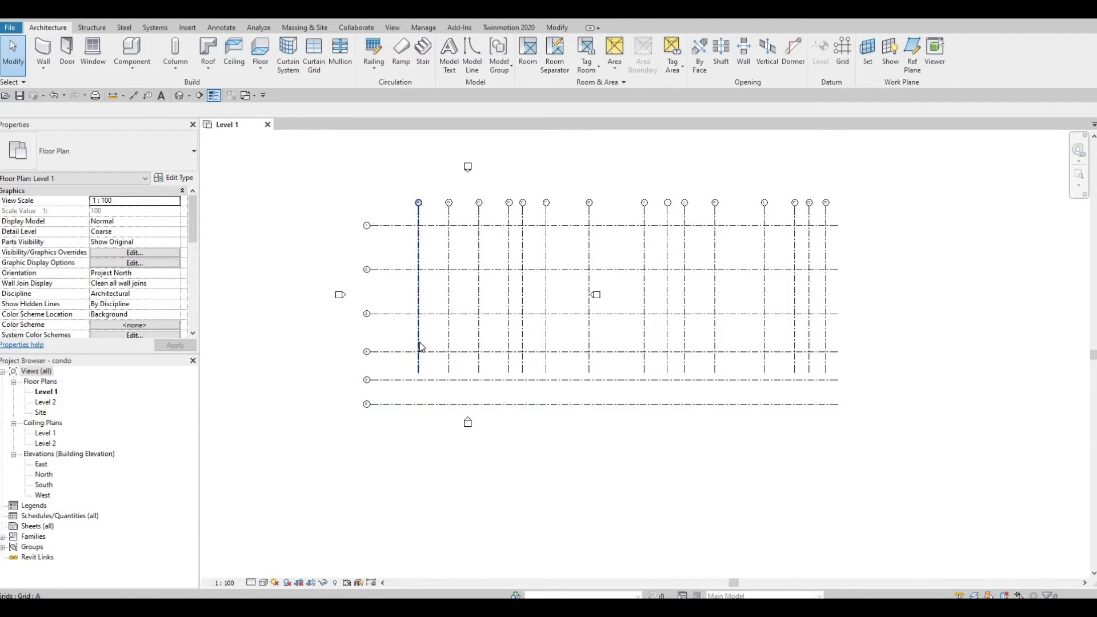
pyautogui.click(432, 381)
pyautogui.scroll(3, 432, 380)
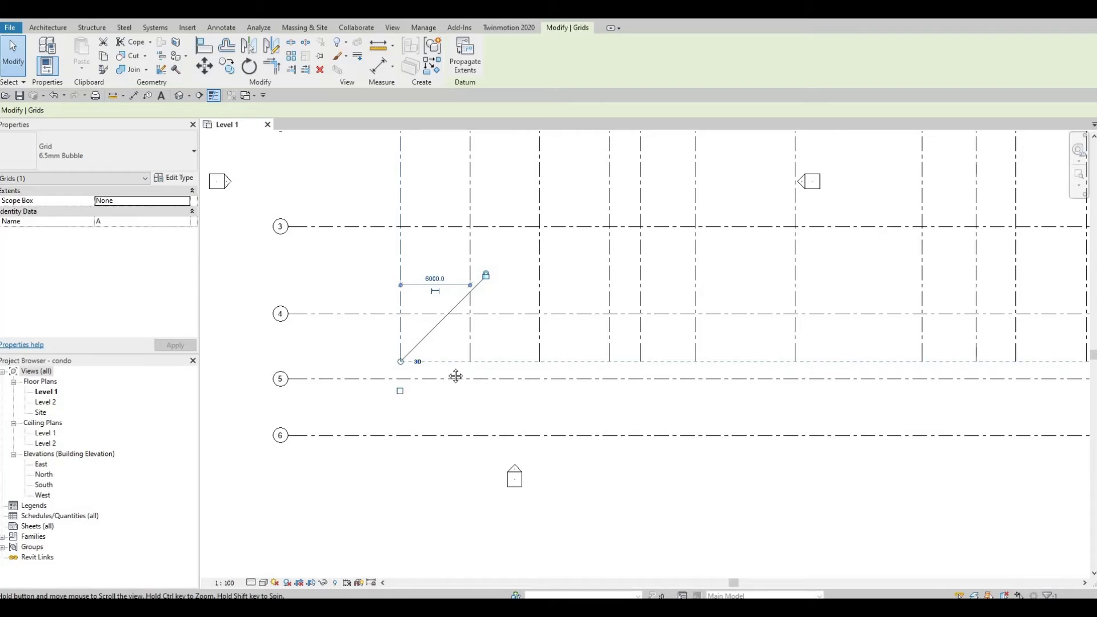
pyautogui.scroll(-1, 453, 374)
pyautogui.scroll(-1, 350, 332)
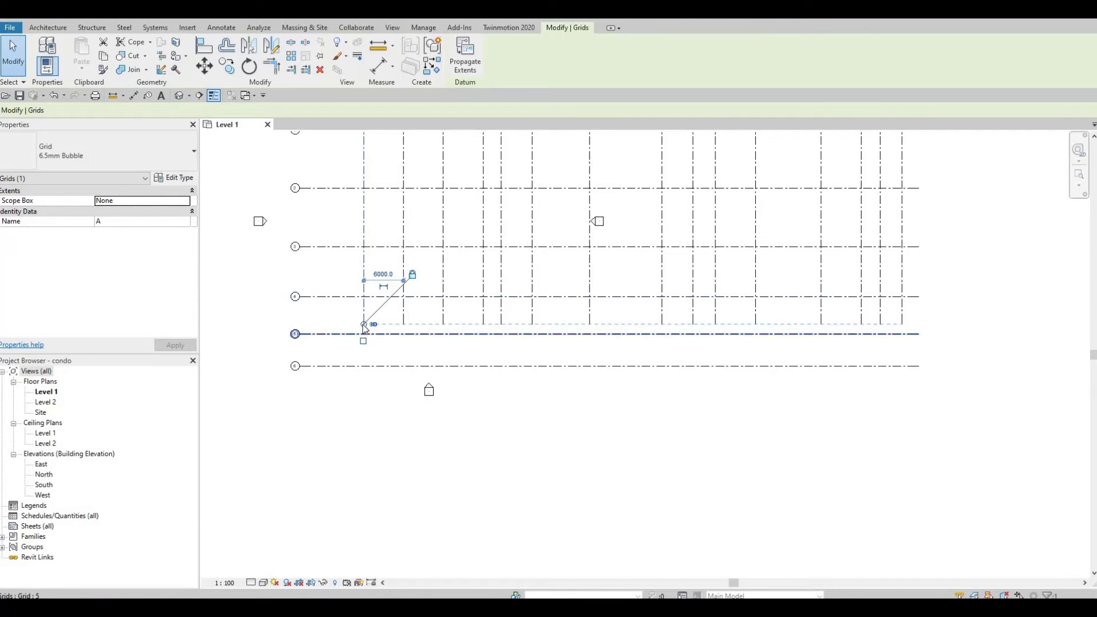
pyautogui.moveTo(364, 325); pyautogui.dragTo(364, 426)
# - Lengthen the aligned numbered grids farther beyond grid R at their unbubbled ends
pyautogui.scroll(-3, 711, 320)
pyautogui.click(708, 321)
pyautogui.moveTo(709, 321); pyautogui.dragTo(744, 324)
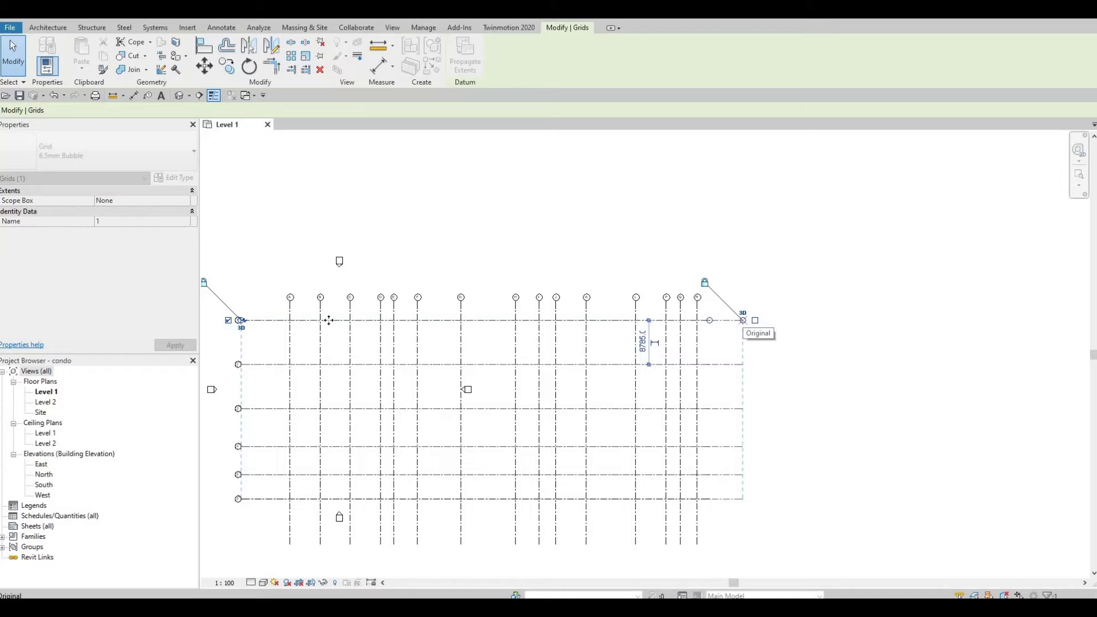
# - Extend the bubble ends of the aligned lettered grids farther above grid 1 and clear the selection
pyautogui.click(289, 314)
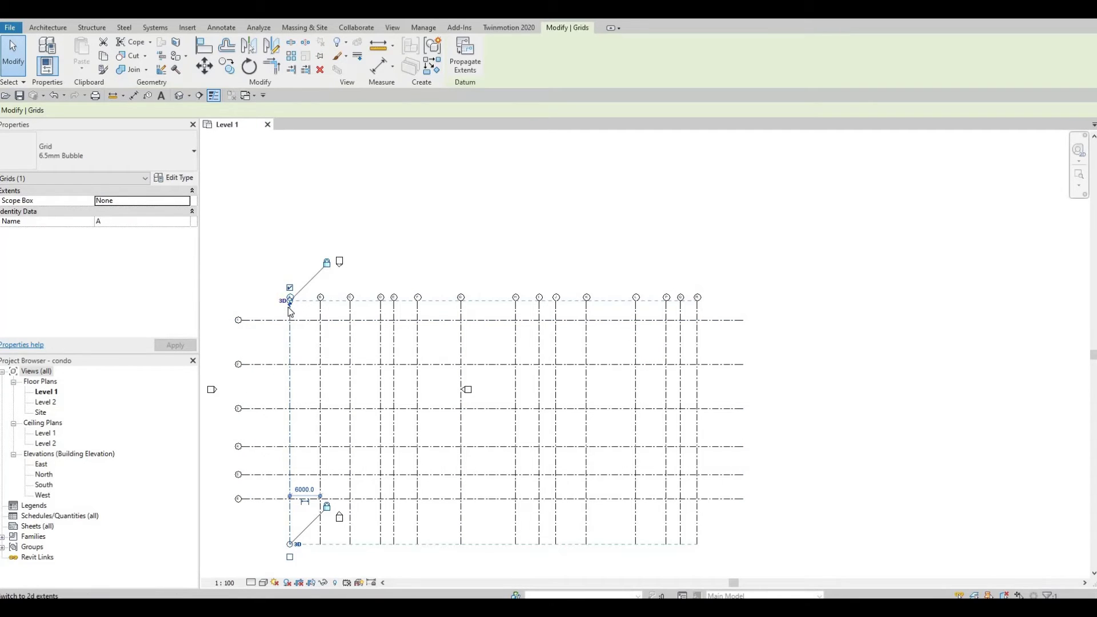
pyautogui.scroll(1, 293, 302)
pyautogui.scroll(1, 292, 301)
pyautogui.moveTo(292, 290); pyautogui.dragTo(292, 222)
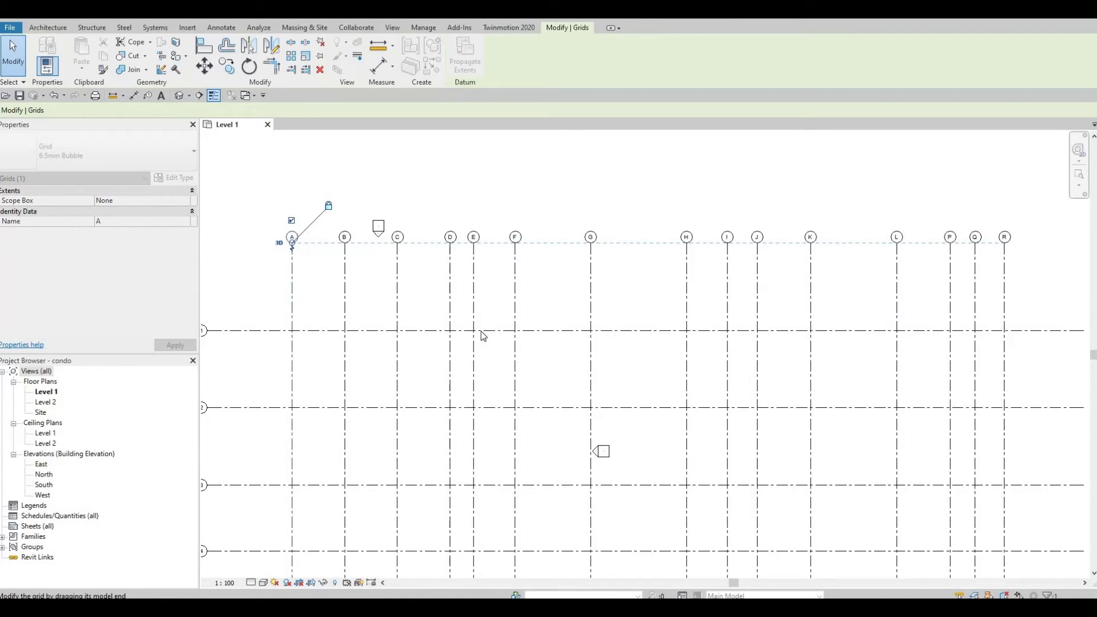
pyautogui.scroll(-2, 466, 330)
pyautogui.scroll(1, 376, 224)
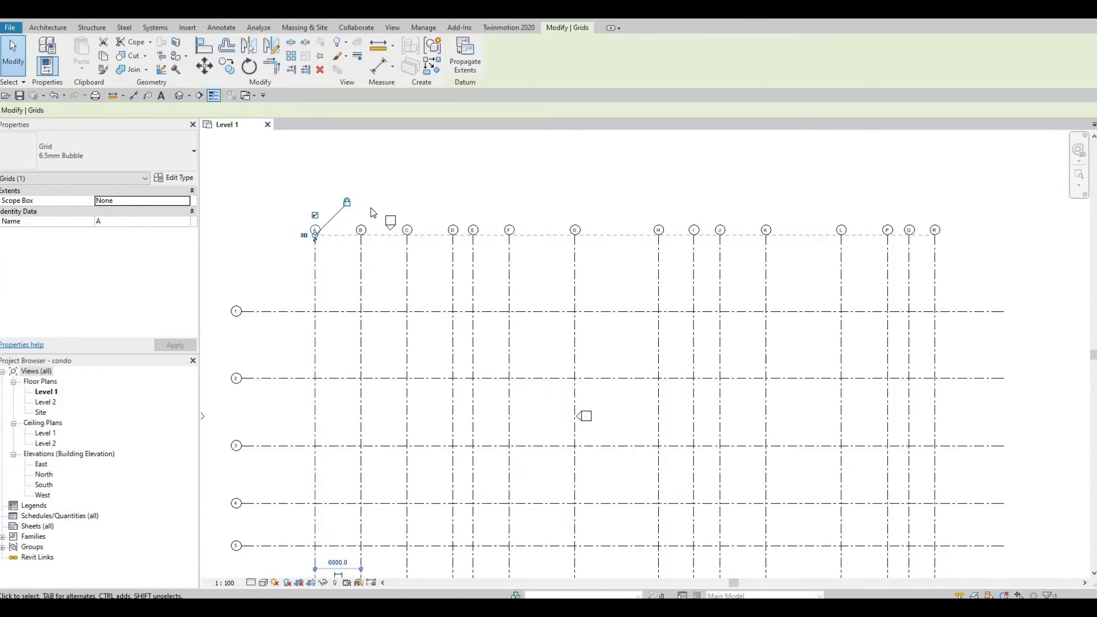
pyautogui.press('Escape')
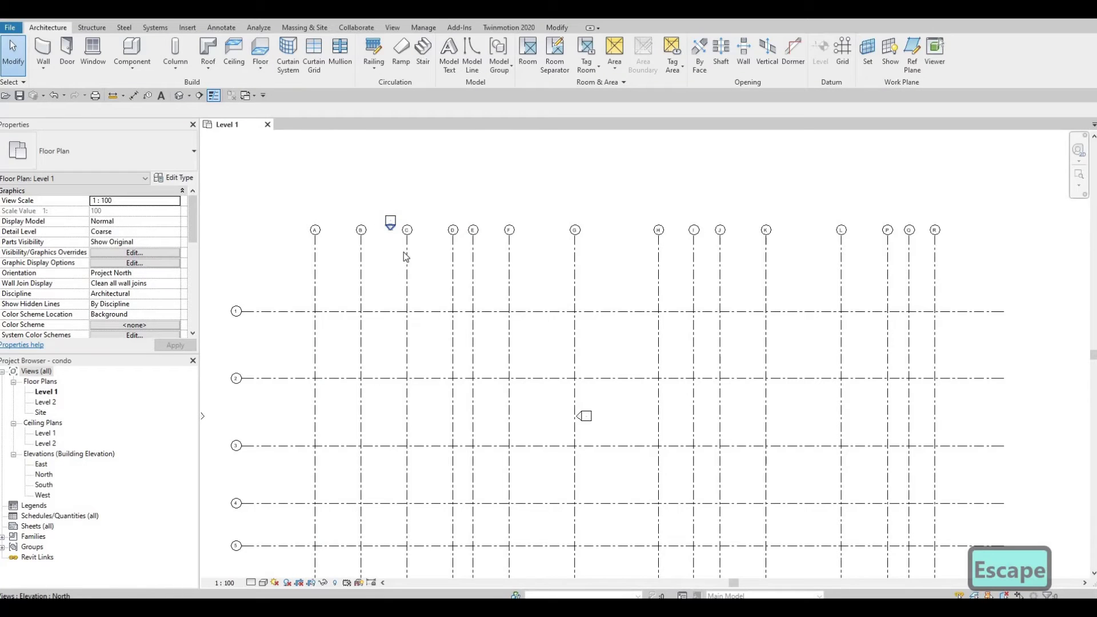
# - Select the whole north elevation marker and move it above the grid bubbles, near the middle of the layout
pyautogui.scroll(-1, 411, 309)
pyautogui.click(406, 308)
pyautogui.moveTo(432, 307); pyautogui.dragTo(460, 255, button='middle')
pyautogui.scroll(-1, 460, 255)
pyautogui.moveTo(347, 264); pyautogui.dragTo(331, 276, button='middle')
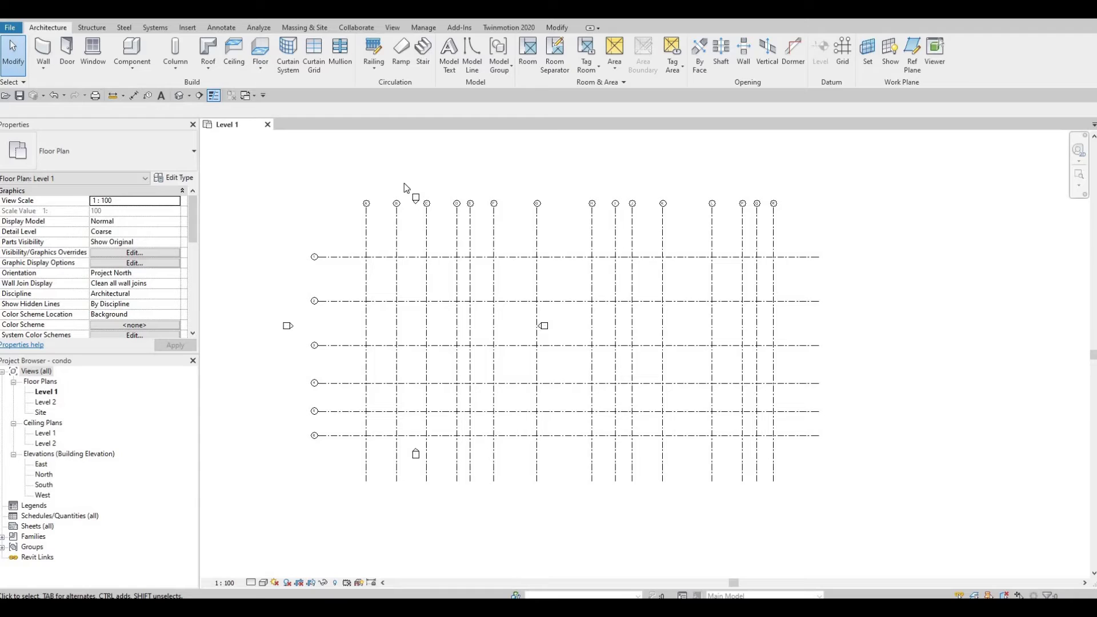
pyautogui.moveTo(396, 177); pyautogui.dragTo(425, 221)
pyautogui.moveTo(481, 232)
pyautogui.mouseDown(button='middle')
pyautogui.moveTo(405, 327)
pyautogui.moveTo(347, 298)
pyautogui.mouseUp(button='middle')
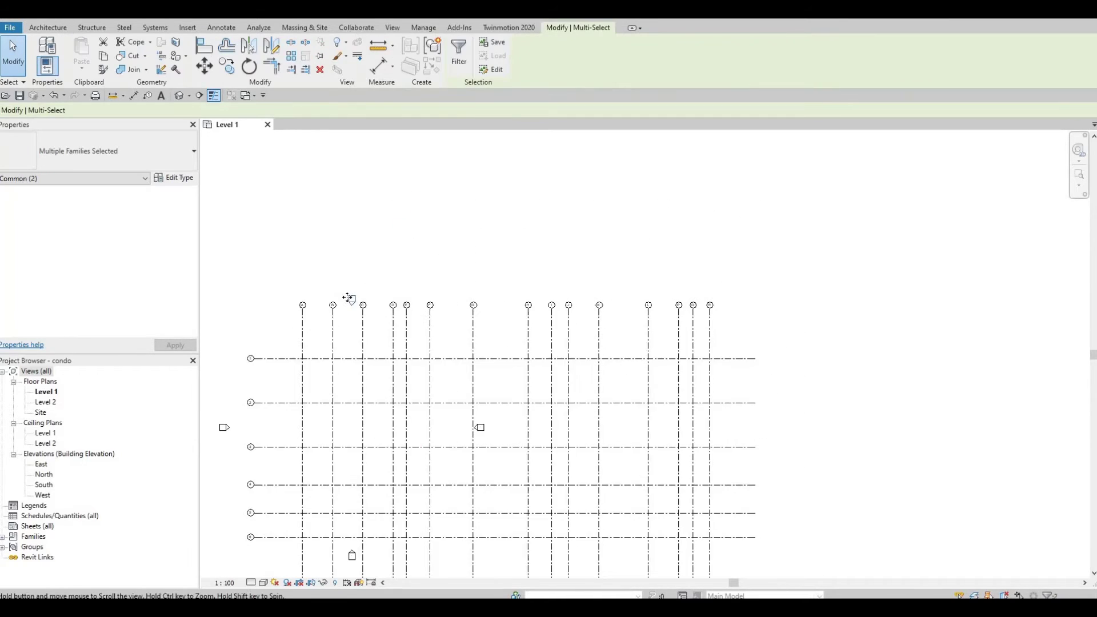
pyautogui.moveTo(350, 298)
pyautogui.mouseDown()
pyautogui.moveTo(398, 262)
pyautogui.moveTo(482, 234)
pyautogui.moveTo(496, 236)
pyautogui.moveTo(502, 260)
pyautogui.mouseUp()
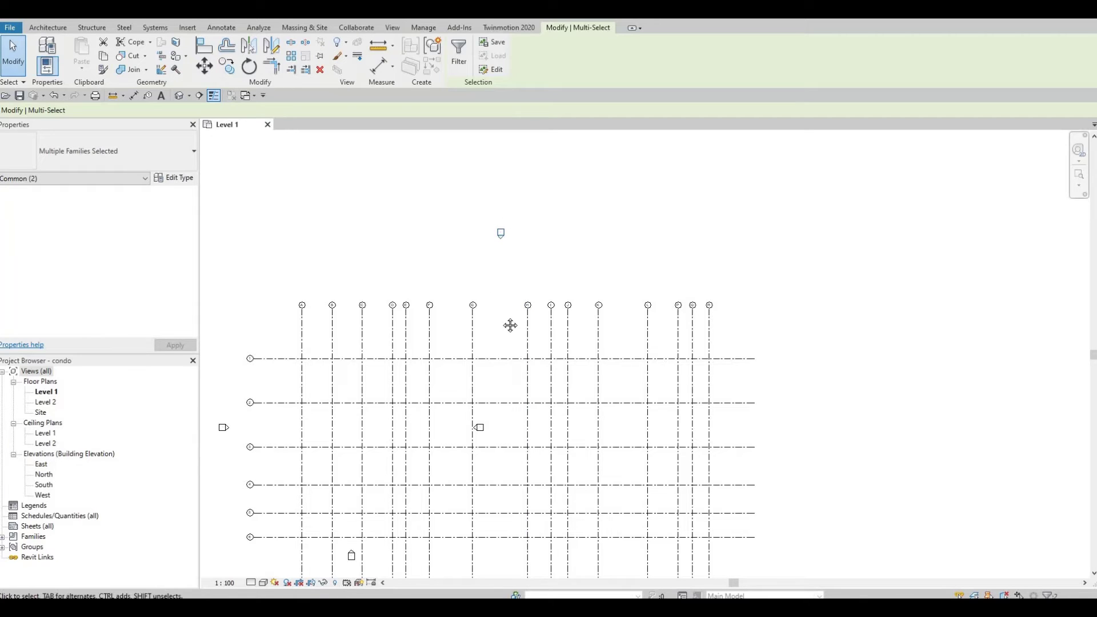
pyautogui.scroll(-2, 507, 260)
pyautogui.moveTo(502, 238); pyautogui.dragTo(505, 276, button='middle')
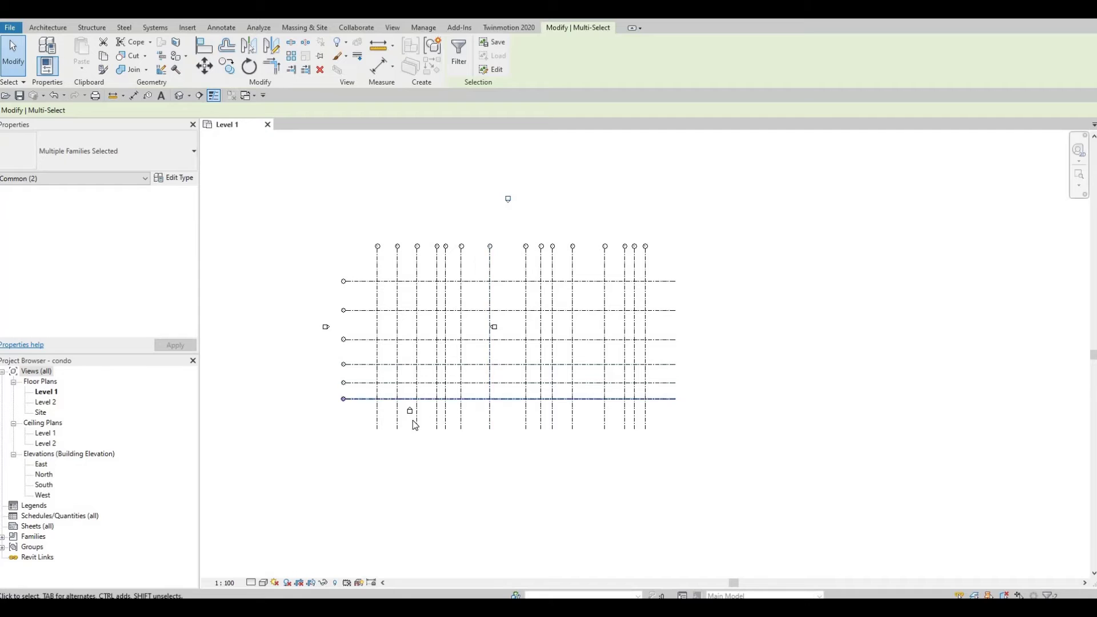
# - Move the whole south elevation marker below the lower grid ends, near the middle of the layout
pyautogui.scroll(5, 388, 380)
pyautogui.moveTo(381, 370)
pyautogui.mouseDown()
pyautogui.moveTo(444, 432)
pyautogui.moveTo(464, 427)
pyautogui.mouseUp()
pyautogui.moveTo(399, 338); pyautogui.dragTo(344, 263, button='middle')
pyautogui.scroll(-2, 343, 261)
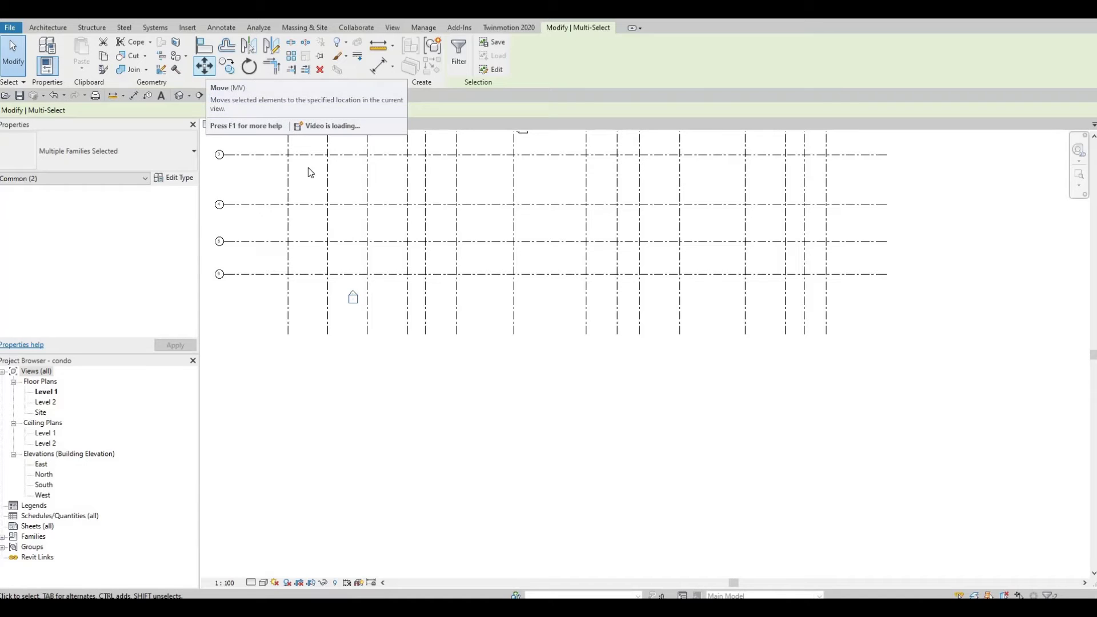
pyautogui.press('m')
pyautogui.press('v')
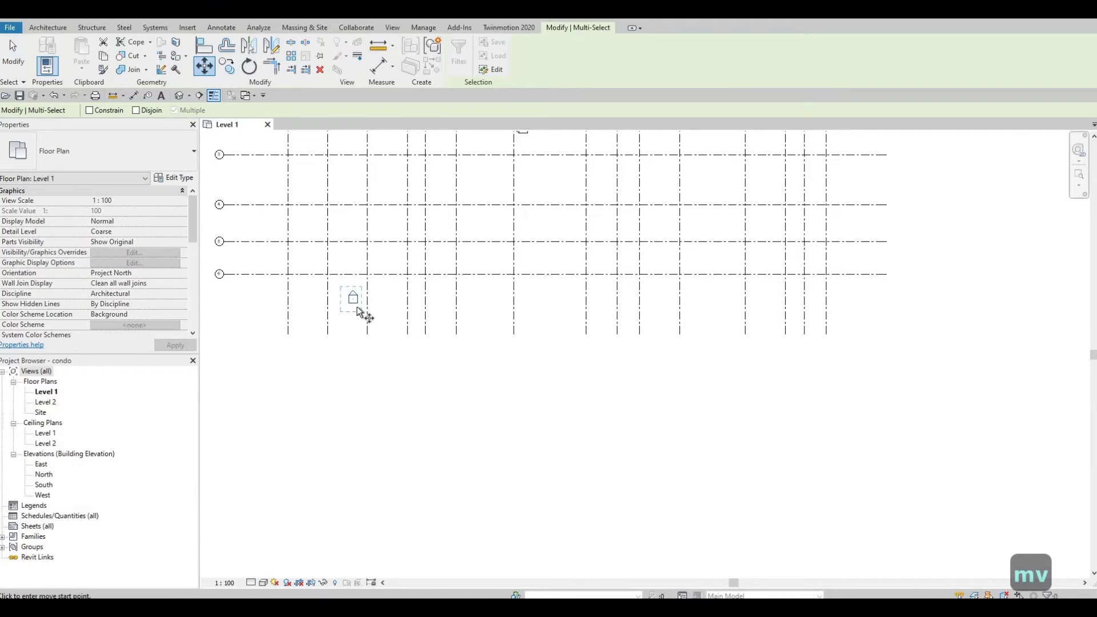
pyautogui.click(353, 297)
pyautogui.scroll(-4, 554, 358)
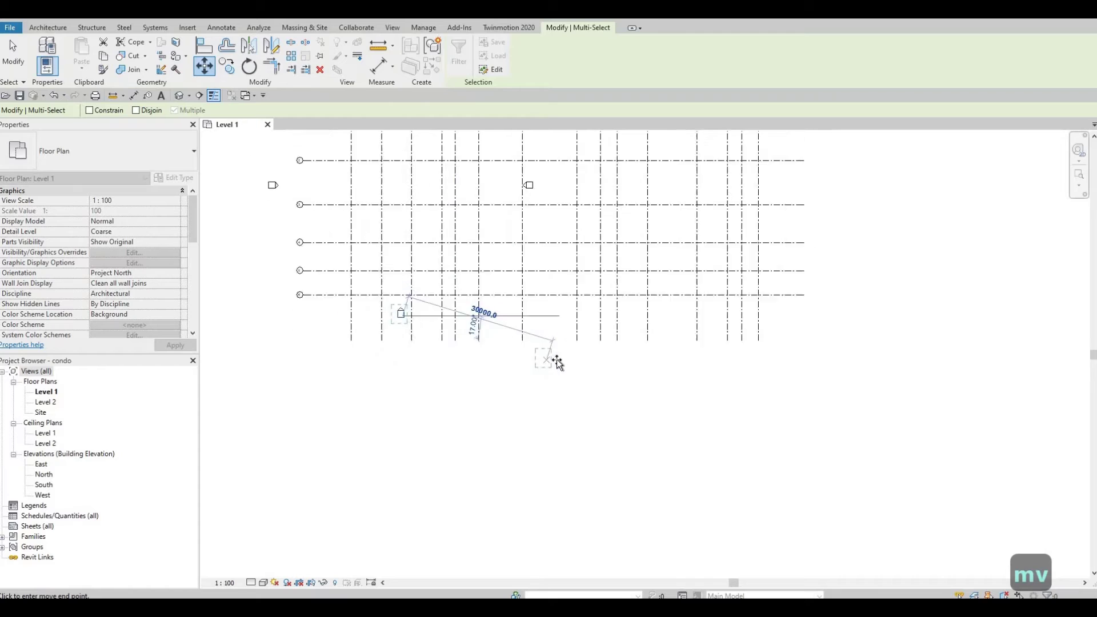
pyautogui.click(554, 367)
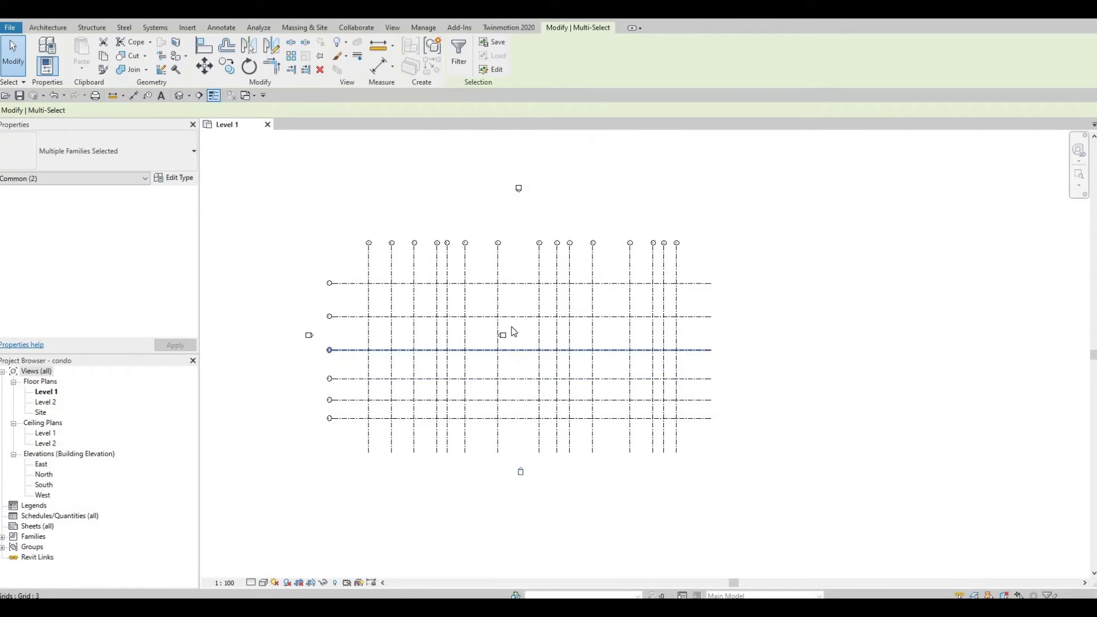
# - Move the whole east elevation marker out of the grid layout, beyond the far ends of the numbered grids
pyautogui.scroll(4, 514, 337)
pyautogui.moveTo(472, 321); pyautogui.dragTo(544, 359)
pyautogui.scroll(-3, 536, 353)
pyautogui.moveTo(529, 347); pyautogui.dragTo(405, 312, button='middle')
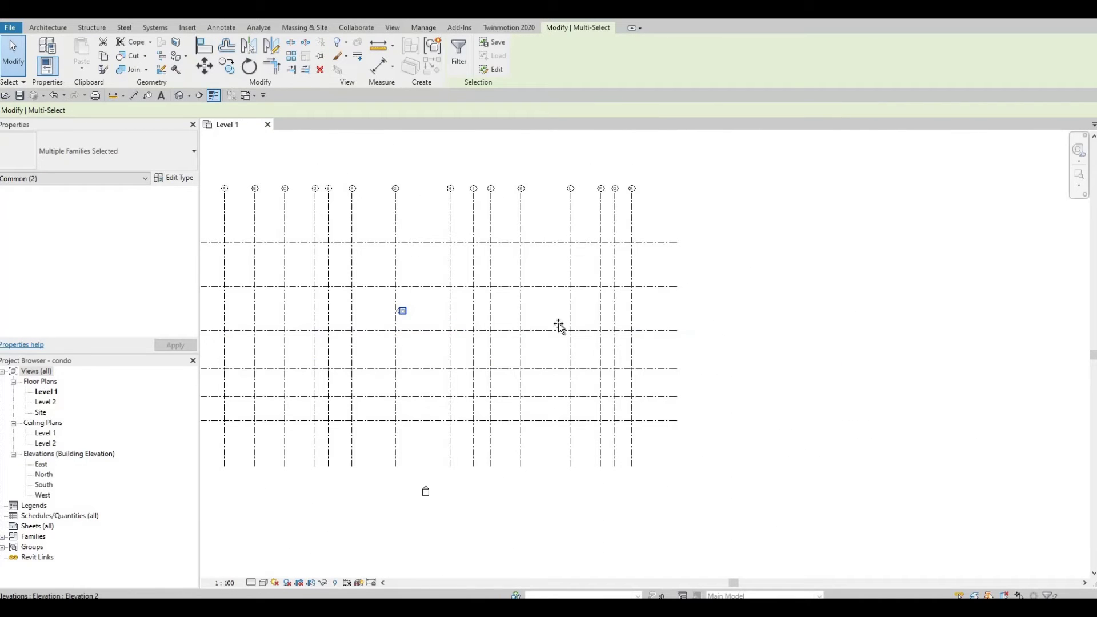
pyautogui.moveTo(687, 329); pyautogui.dragTo(737, 331)
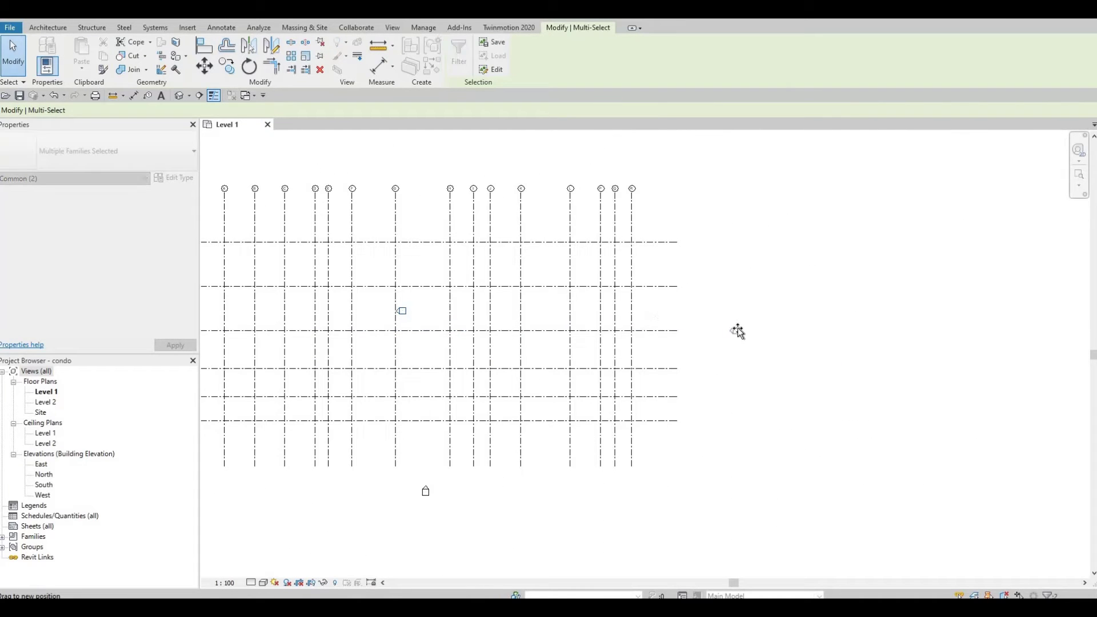
# - Move the west elevation marker slightly farther out and down, beside the grid 3 bubble
pyautogui.moveTo(444, 262); pyautogui.dragTo(745, 240, button='middle')
pyautogui.scroll(-1, 745, 240)
pyautogui.moveTo(499, 299)
pyautogui.mouseDown()
pyautogui.moveTo(455, 262)
pyautogui.moveTo(474, 309)
pyautogui.mouseUp()
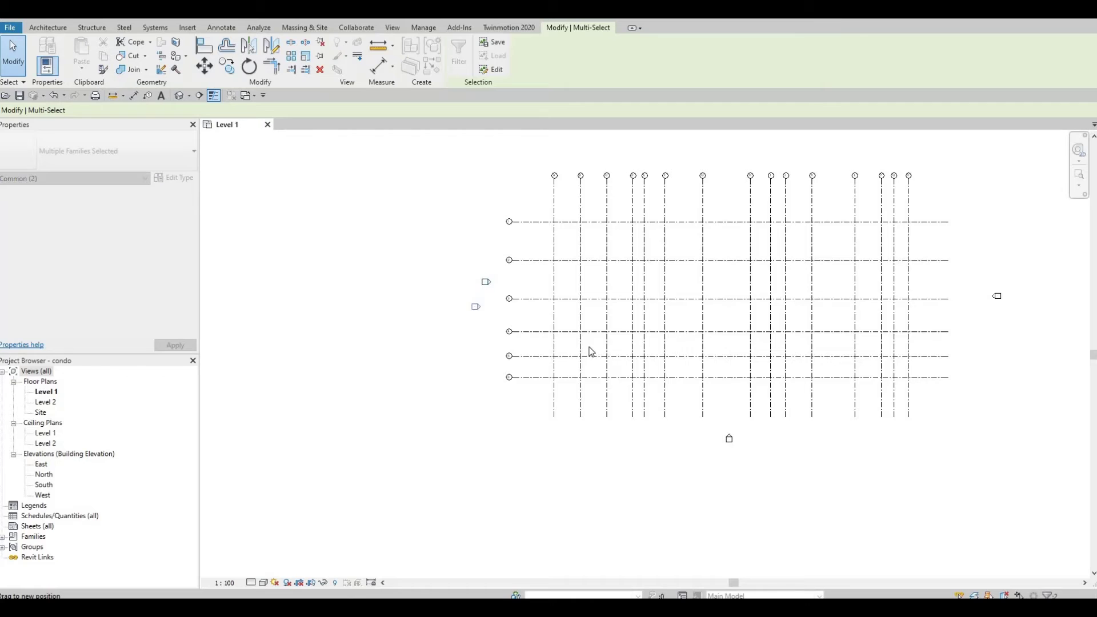
pyautogui.scroll(-2, 591, 352)
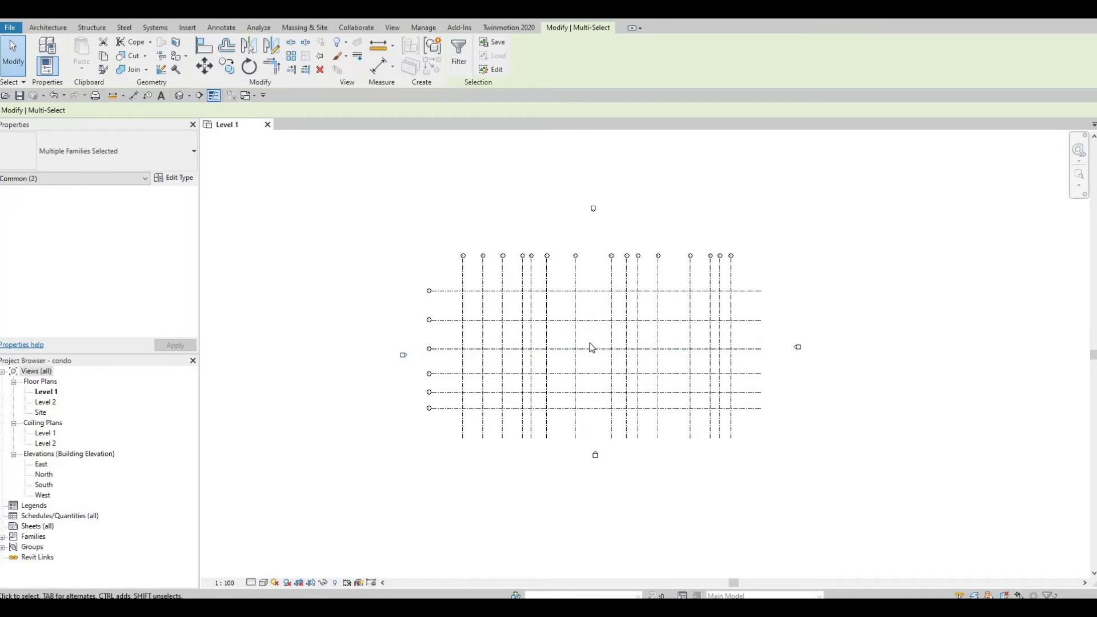
# - Start a continuous aligned dimension string above grid 1, referencing grids A through G in order
pyautogui.scroll(2, 599, 332)
pyautogui.moveTo(658, 313); pyautogui.dragTo(655, 293, button='middle')
pyautogui.moveTo(405, 218); pyautogui.dragTo(400, 223, button='middle')
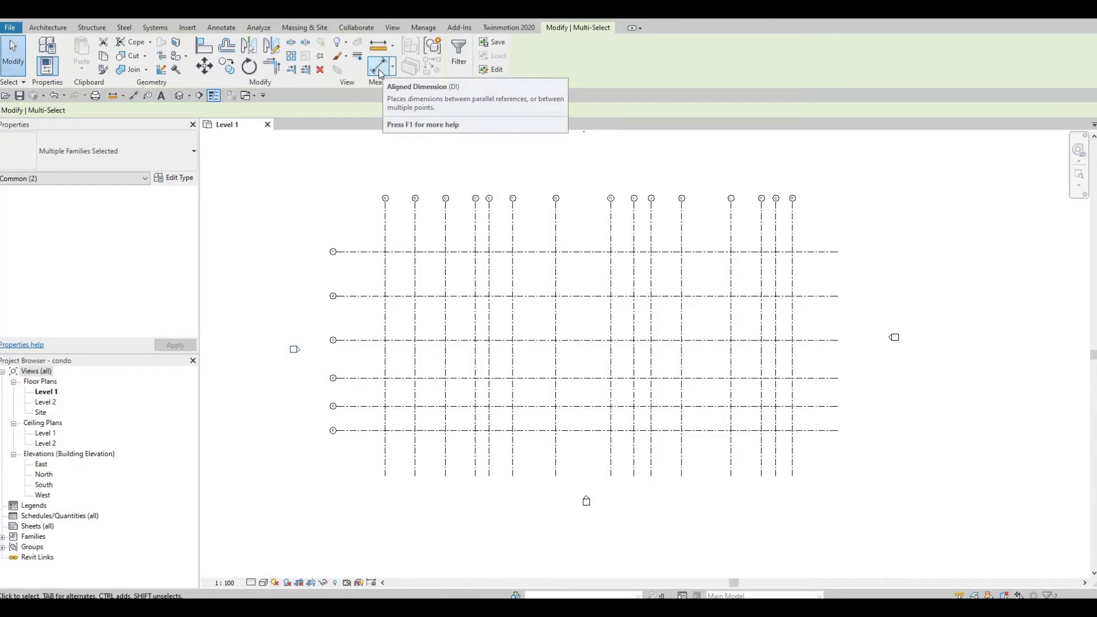
pyautogui.press('d')
pyautogui.press('i')
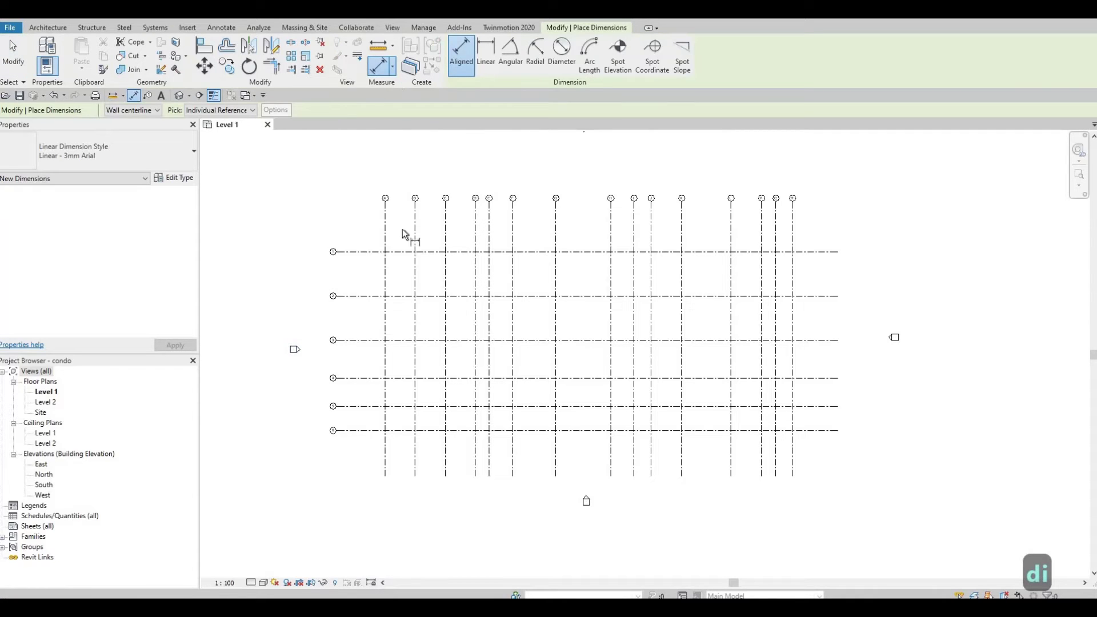
pyautogui.scroll(1, 395, 260)
pyautogui.moveTo(396, 261); pyautogui.dragTo(373, 310, button='middle')
pyautogui.scroll(-1, 373, 310)
pyautogui.scroll(5, 432, 307)
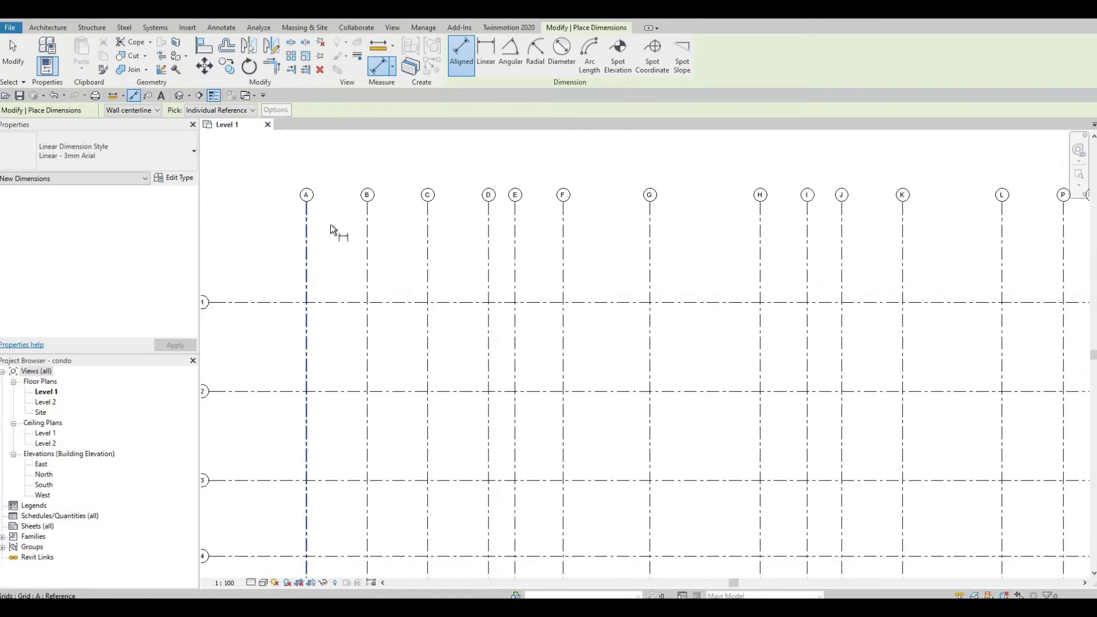
pyautogui.click(368, 234)
pyautogui.click(427, 247)
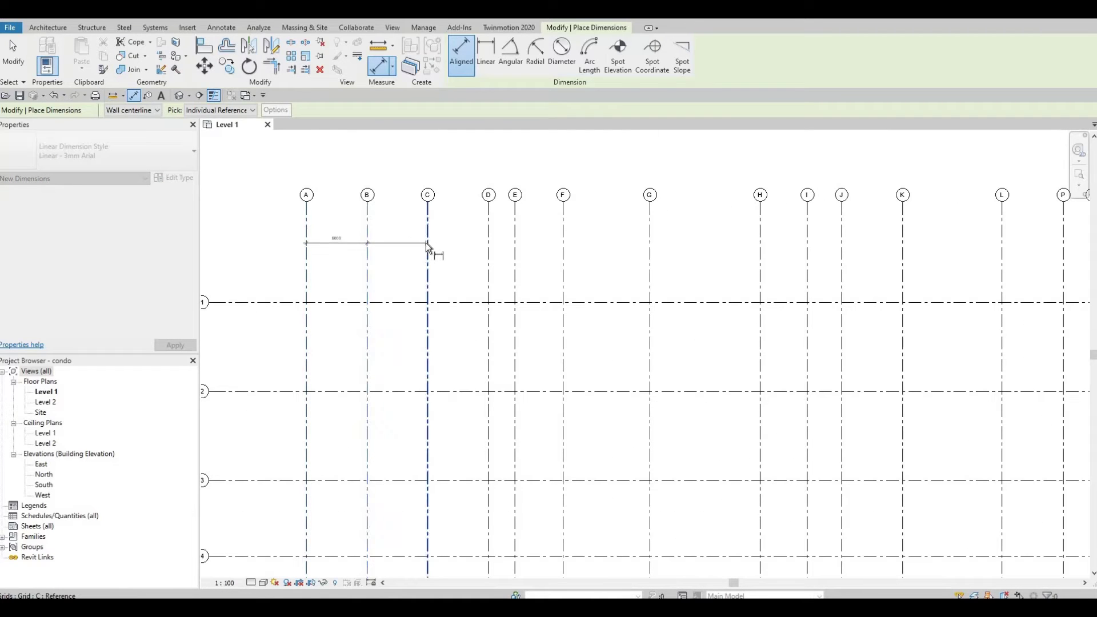
pyautogui.click(489, 250)
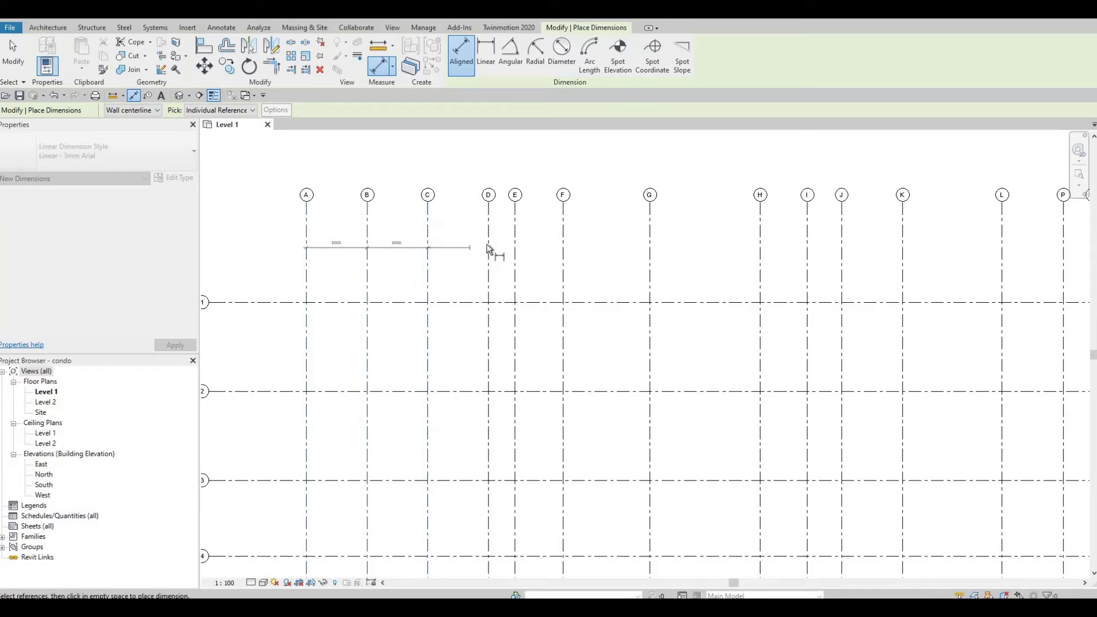
pyautogui.click(514, 255)
pyautogui.click(564, 253)
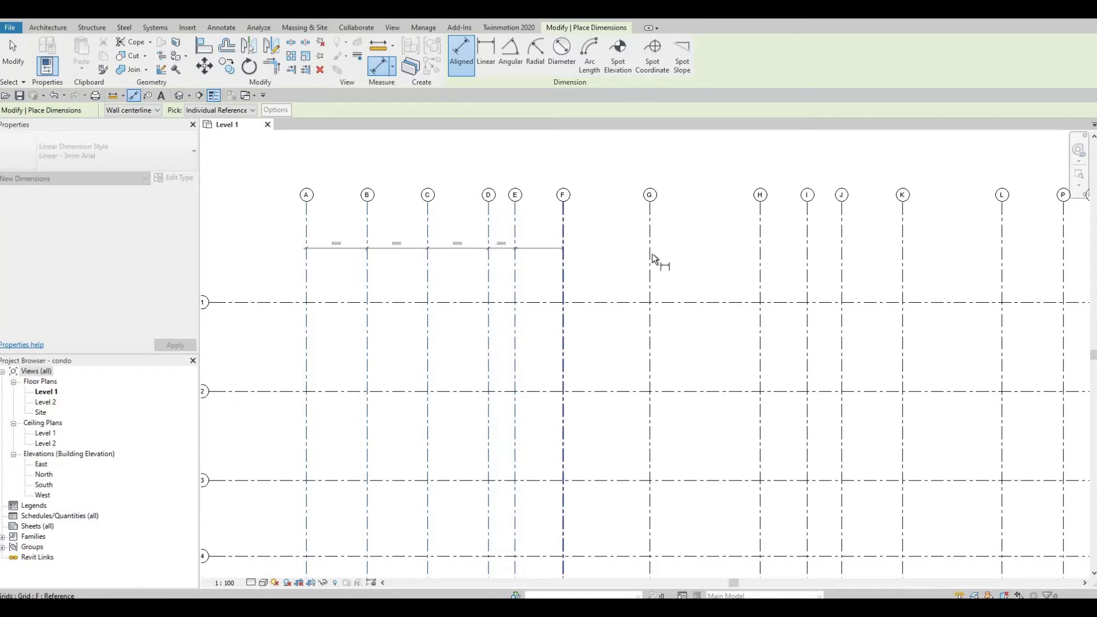
pyautogui.click(652, 255)
# - Continue the aligned dimension string through grids H to R and place it between grid 1 and the bubbles
pyautogui.moveTo(710, 271); pyautogui.dragTo(561, 274, button='middle')
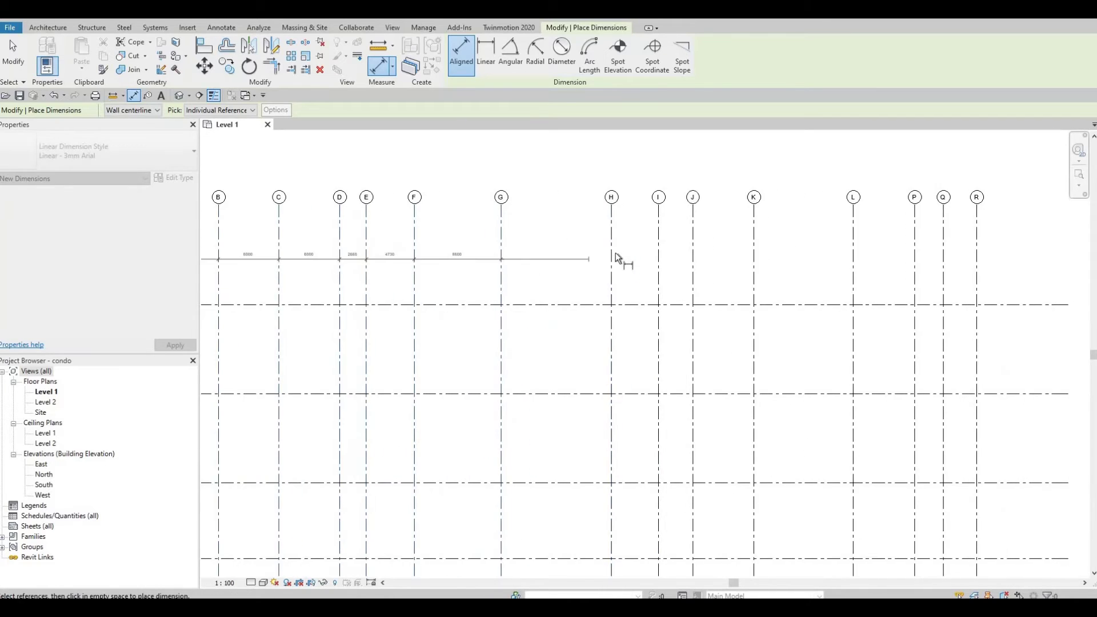
pyautogui.click(660, 258)
pyautogui.click(704, 268)
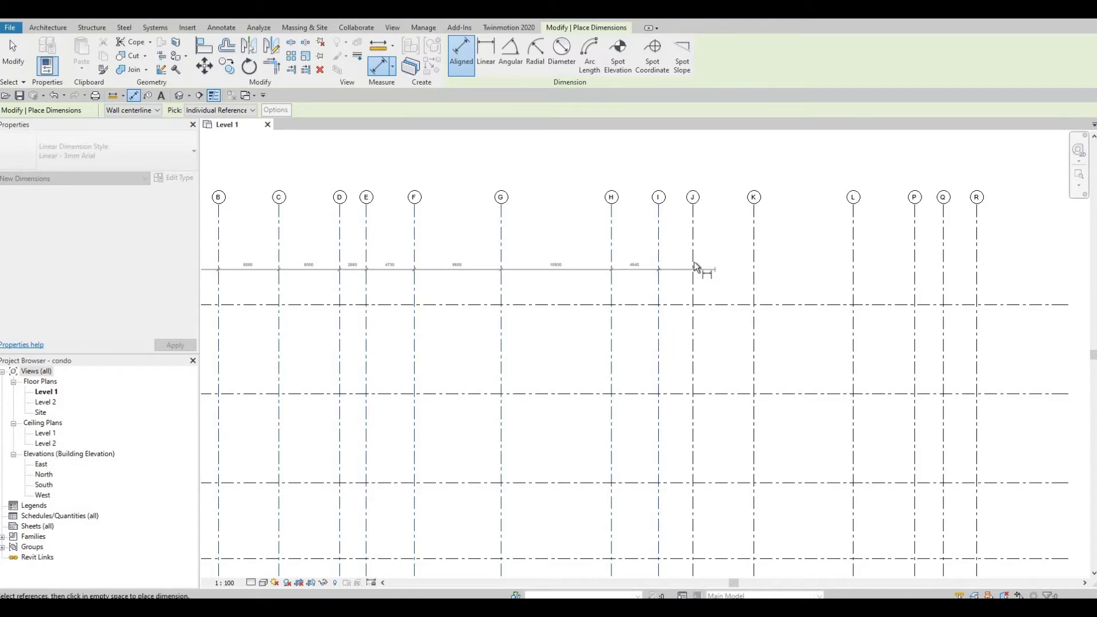
pyautogui.click(749, 262)
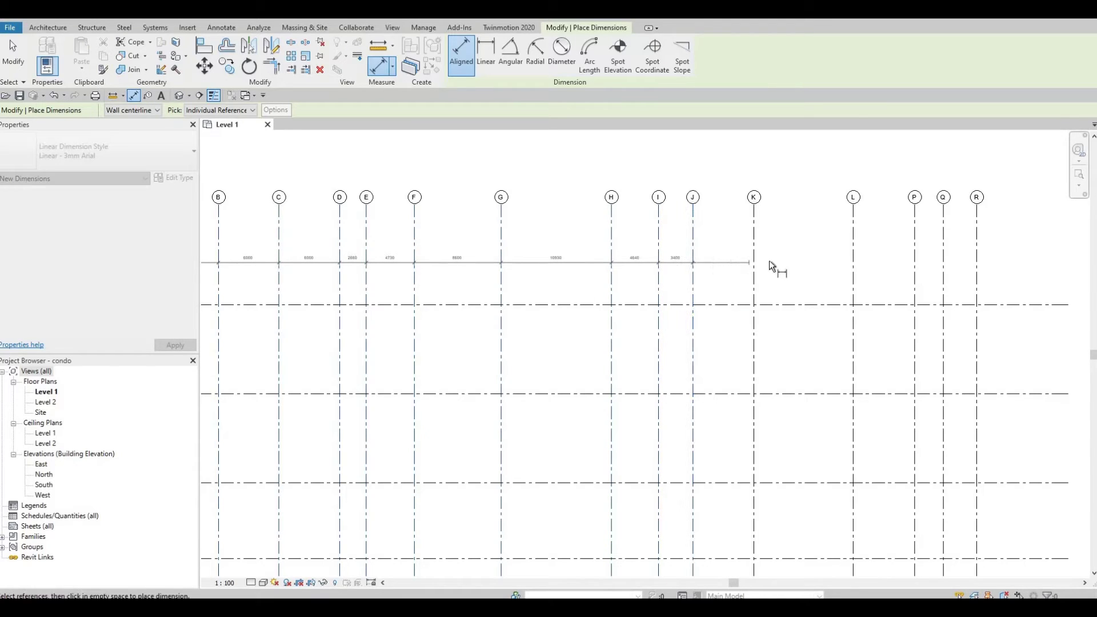
pyautogui.click(853, 260)
pyautogui.click(916, 260)
pyautogui.click(962, 260)
pyautogui.click(979, 269)
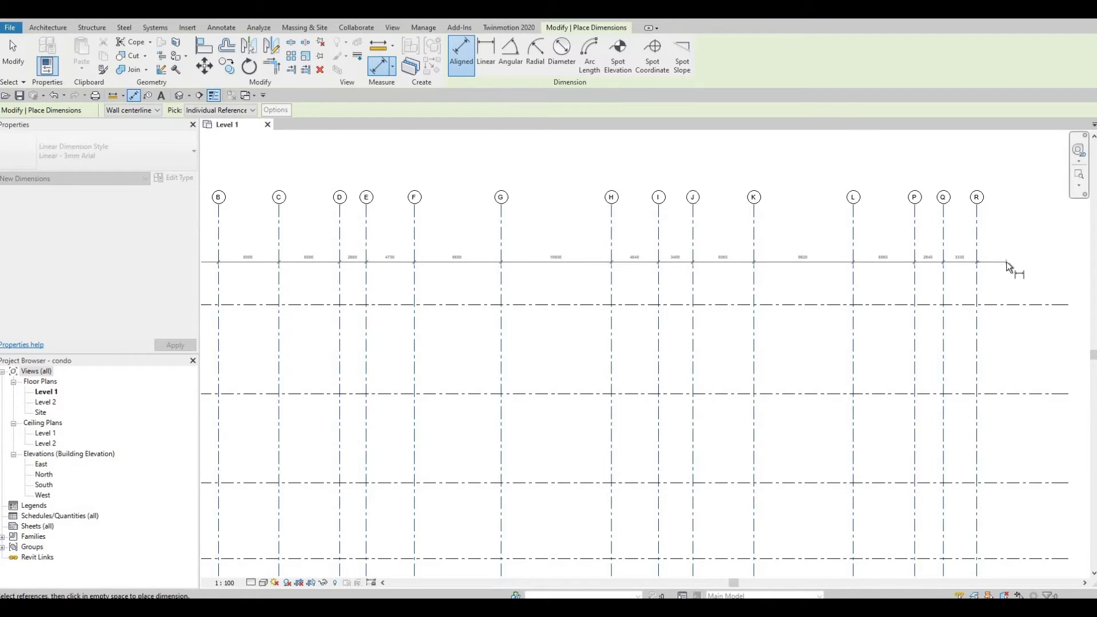
pyautogui.click(483, 269)
# - Add an overall aligned dimension from grid A to grid R, placed between the existing dimension string and the grid bubbles
pyautogui.moveTo(624, 247); pyautogui.dragTo(815, 222, button='middle')
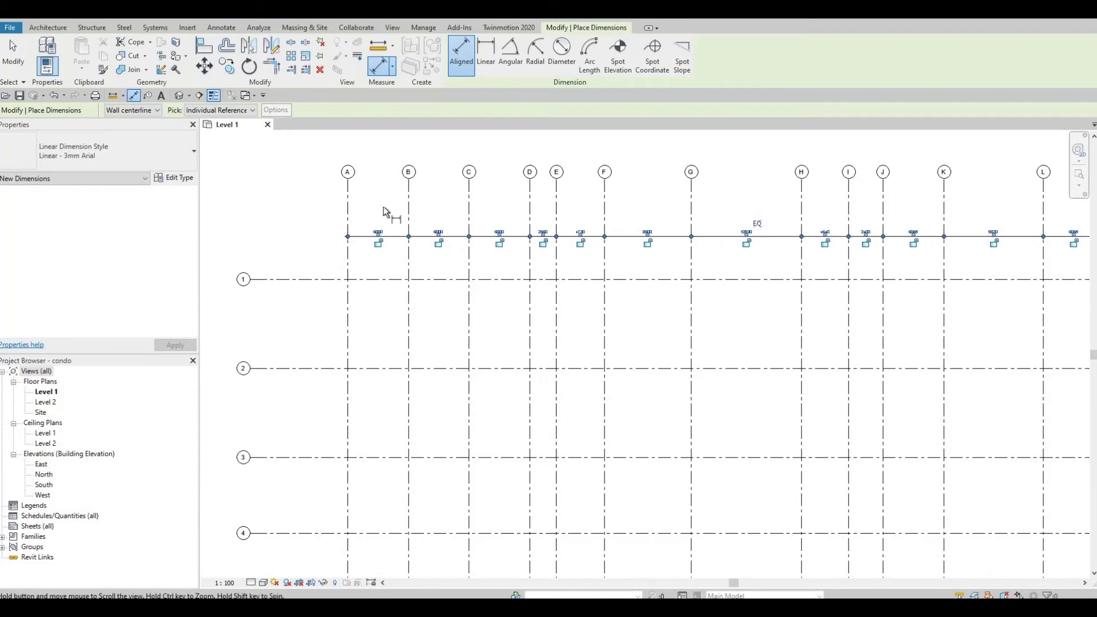
pyautogui.click(346, 204)
pyautogui.moveTo(1074, 210); pyautogui.dragTo(753, 220, button='middle')
pyautogui.click(846, 222)
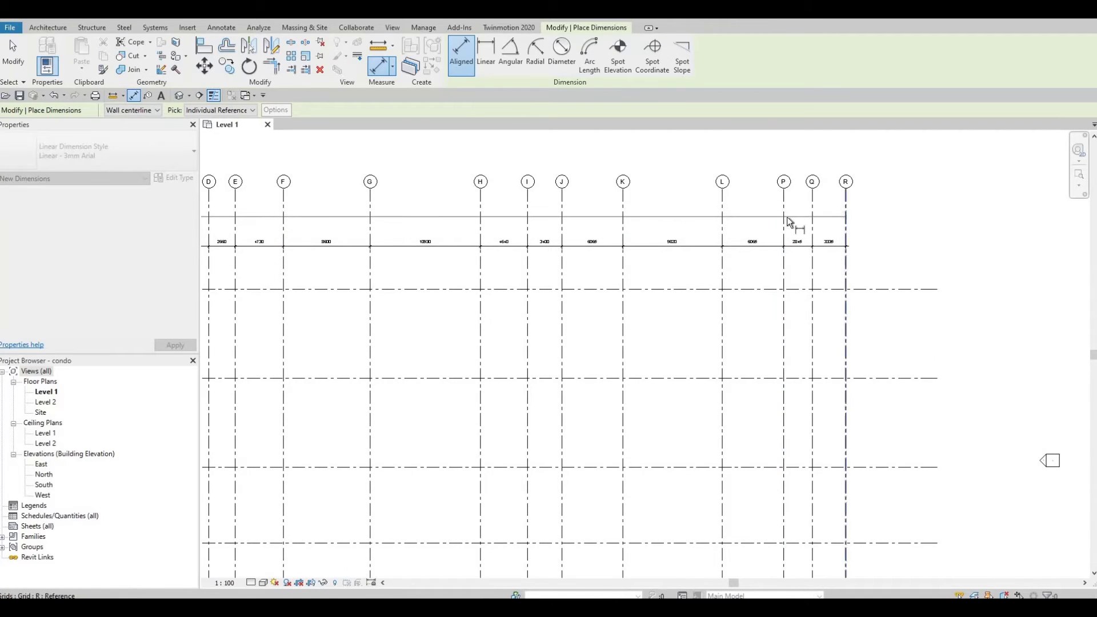
pyautogui.click(505, 244)
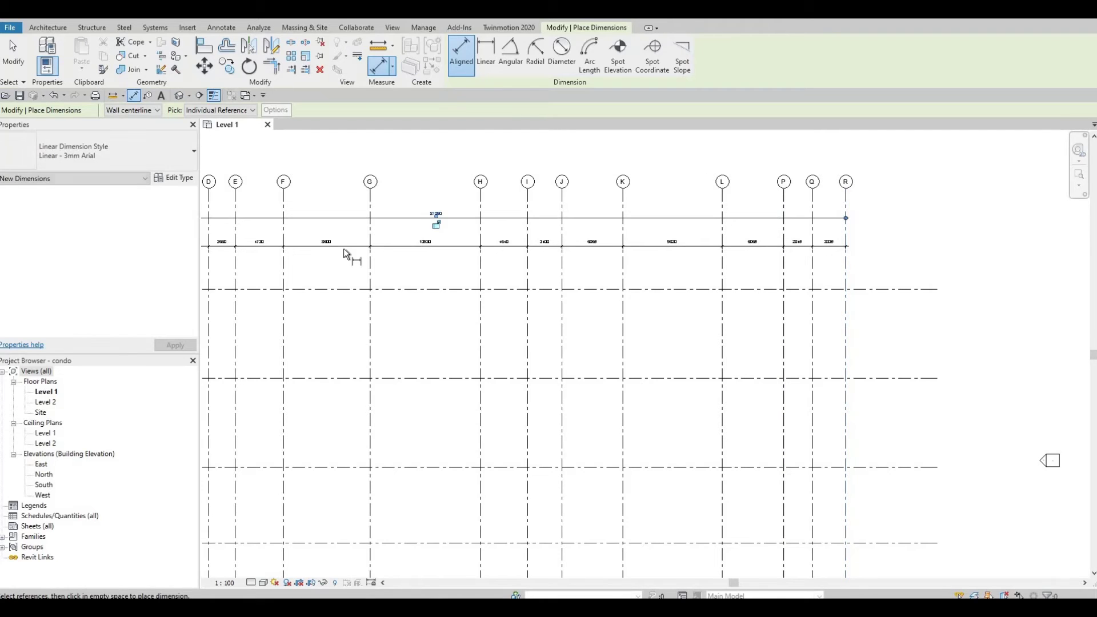
# - Examine the individual and overall dimensions along the lettered grids, from grid A across to grid R
pyautogui.scroll(6, 444, 263)
pyautogui.moveTo(452, 262); pyautogui.dragTo(719, 276, button='middle')
pyautogui.moveTo(539, 275); pyautogui.dragTo(844, 255, button='middle')
pyautogui.scroll(-2, 828, 245)
pyautogui.moveTo(483, 280); pyautogui.dragTo(864, 252, button='middle')
pyautogui.scroll(1, 800, 245)
pyautogui.moveTo(806, 277)
pyautogui.mouseDown(button='middle')
pyautogui.moveTo(466, 288)
pyautogui.moveTo(658, 277)
pyautogui.mouseUp(button='middle')
pyautogui.keyDown('shift'); pyautogui.hscroll(4, 628, 282); pyautogui.keyUp('shift')
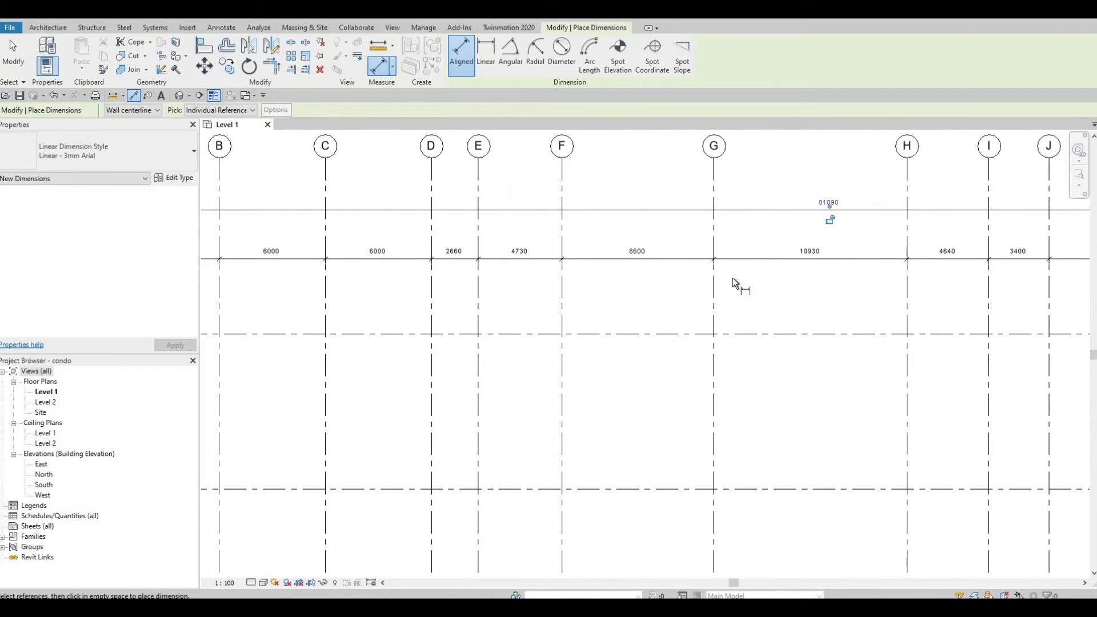
pyautogui.keyDown('shift'); pyautogui.hscroll(3, 754, 284); pyautogui.keyUp('shift')
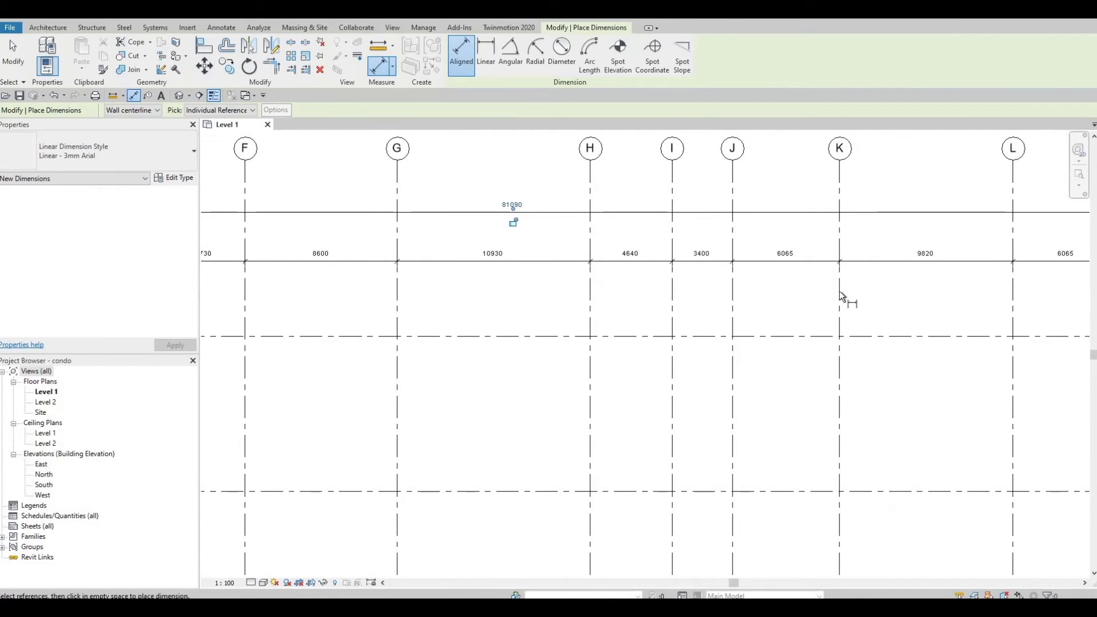
pyautogui.keyDown('shift'); pyautogui.hscroll(3, 743, 297); pyautogui.keyUp('shift')
pyautogui.keyDown('shift'); pyautogui.hscroll(4, 774, 295); pyautogui.keyUp('shift')
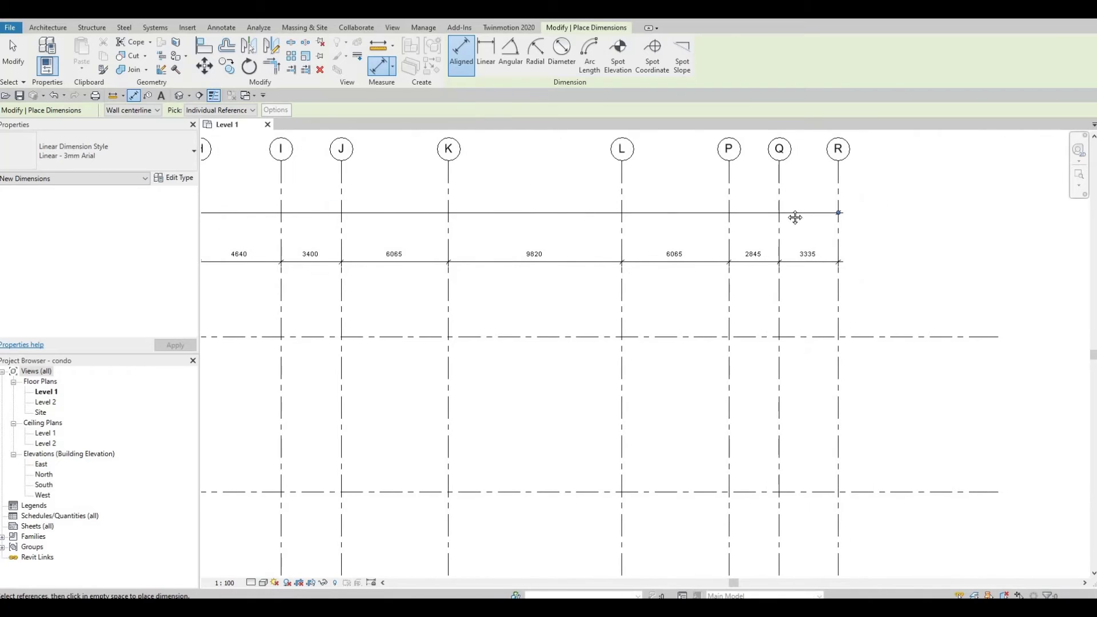
# - Start a continuous aligned dimension string between the numbered bubbles and grid A, referencing grids 1, 2 and 3
pyautogui.scroll(-1, 229, 279)
pyautogui.moveTo(229, 278); pyautogui.dragTo(626, 181, button='middle')
pyautogui.scroll(-1, 317, 294)
pyautogui.moveTo(317, 294); pyautogui.dragTo(691, 212, button='middle')
pyautogui.scroll(-2, 321, 176)
pyautogui.moveTo(321, 176); pyautogui.dragTo(627, 191, button='middle')
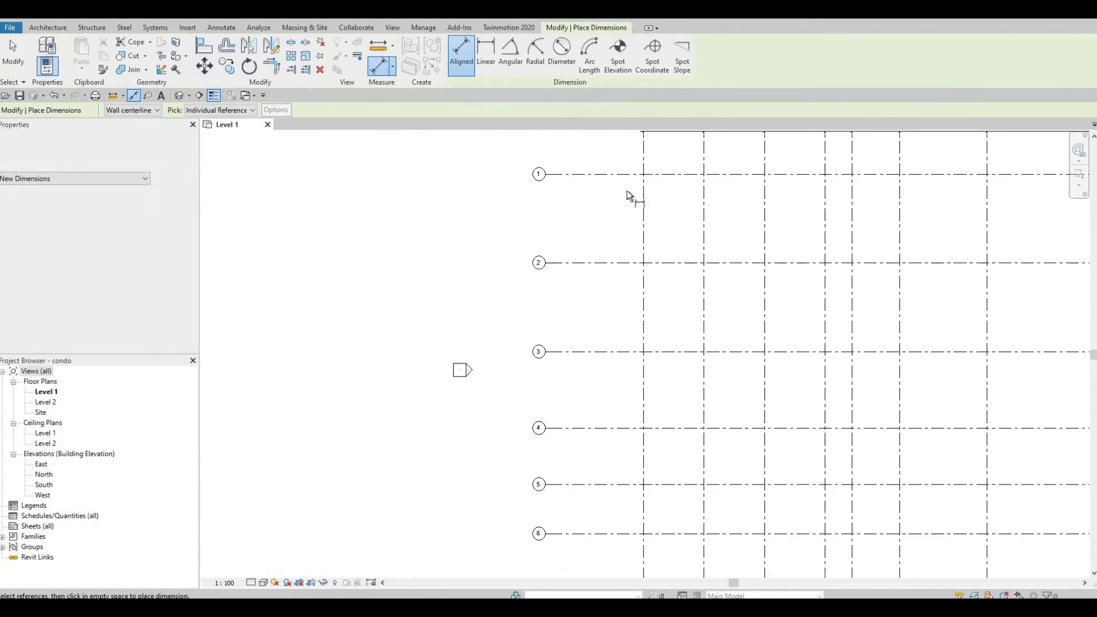
pyautogui.scroll(1, 627, 191)
pyautogui.click(591, 168)
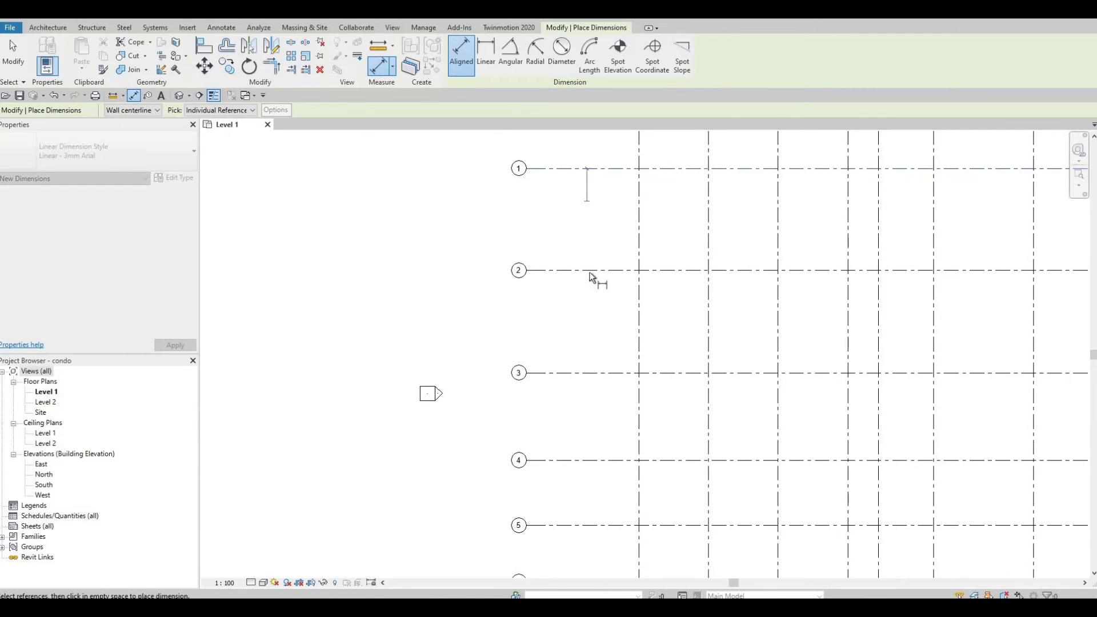
pyautogui.click(590, 270)
pyautogui.click(603, 371)
# - Continue the aligned dimension string through grids 4, 5 and 6 and place it just outside grid A
pyautogui.moveTo(610, 431); pyautogui.dragTo(592, 264, button='middle')
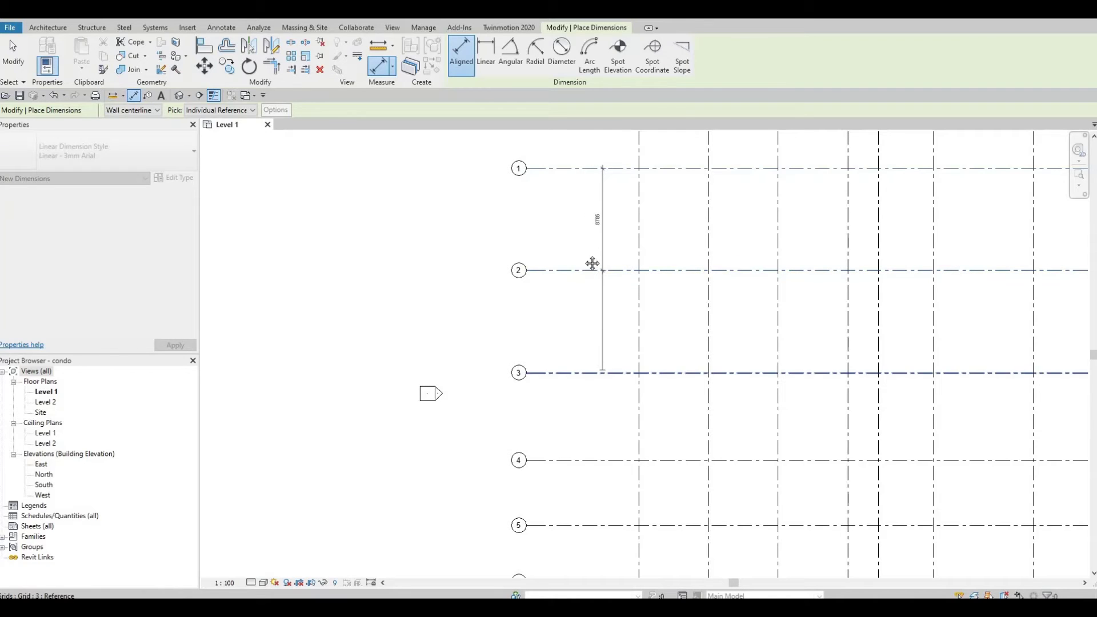
pyautogui.click(585, 293)
pyautogui.click(588, 359)
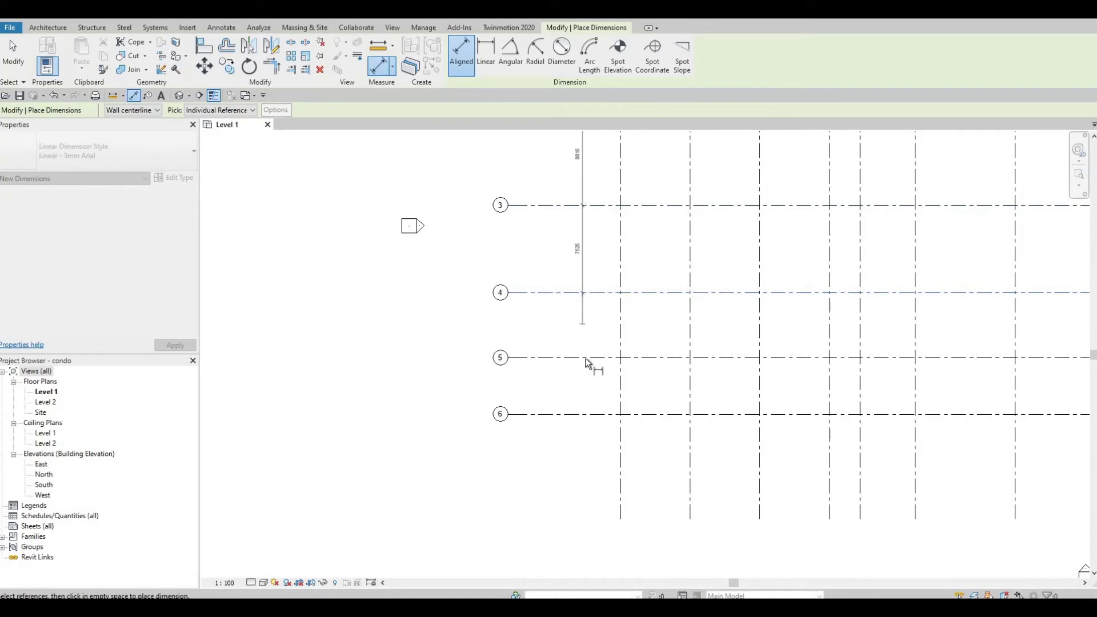
pyautogui.click(593, 415)
pyautogui.click(594, 457)
# - Add an overall aligned dimension from grid 6 to grid 1, placed between the dimension string and the numbered bubbles
pyautogui.click(551, 412)
pyautogui.moveTo(544, 261); pyautogui.dragTo(545, 558, button='middle')
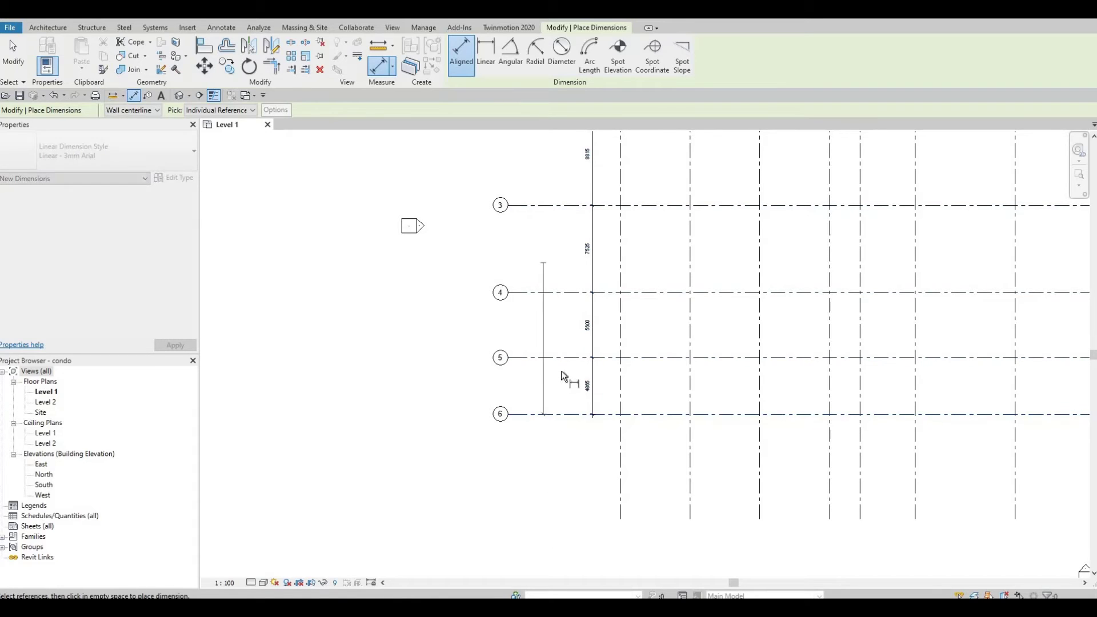
pyautogui.click(553, 297)
pyautogui.click(561, 309)
# - Check the dimensions along grids 1 to 6 and finish the dimension command
pyautogui.scroll(5, 600, 394)
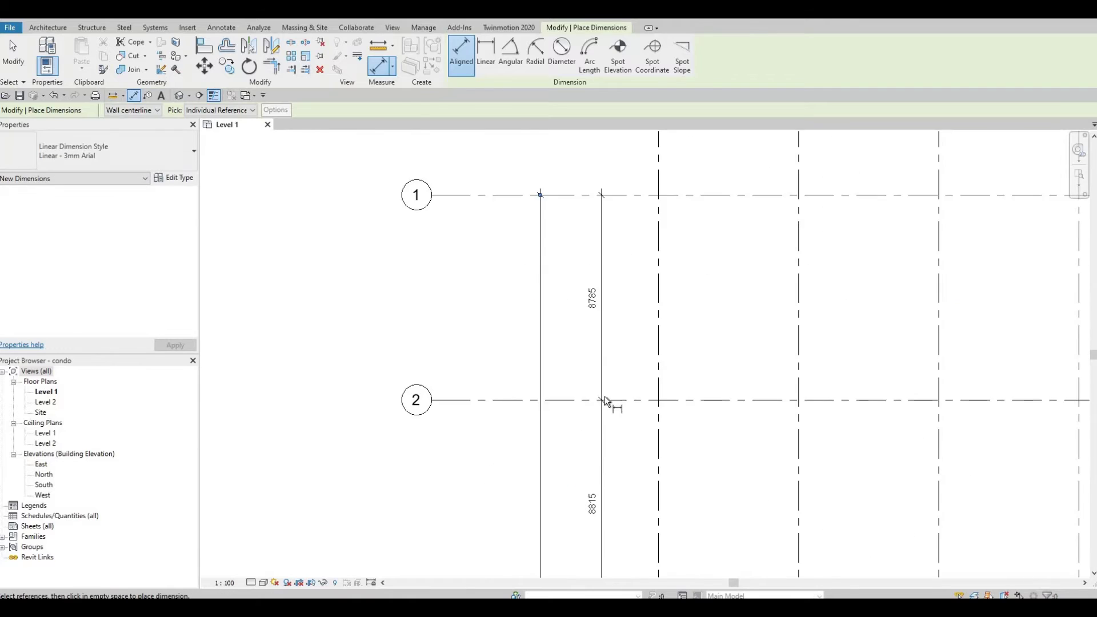
pyautogui.moveTo(626, 395); pyautogui.dragTo(623, 375, button='middle')
pyautogui.scroll(-1, 623, 406)
pyautogui.moveTo(637, 429)
pyautogui.mouseDown(button='middle')
pyautogui.moveTo(627, 267)
pyautogui.moveTo(600, 277)
pyautogui.moveTo(588, 229)
pyautogui.mouseUp(button='middle')
pyautogui.moveTo(614, 441); pyautogui.dragTo(592, 228, button='middle')
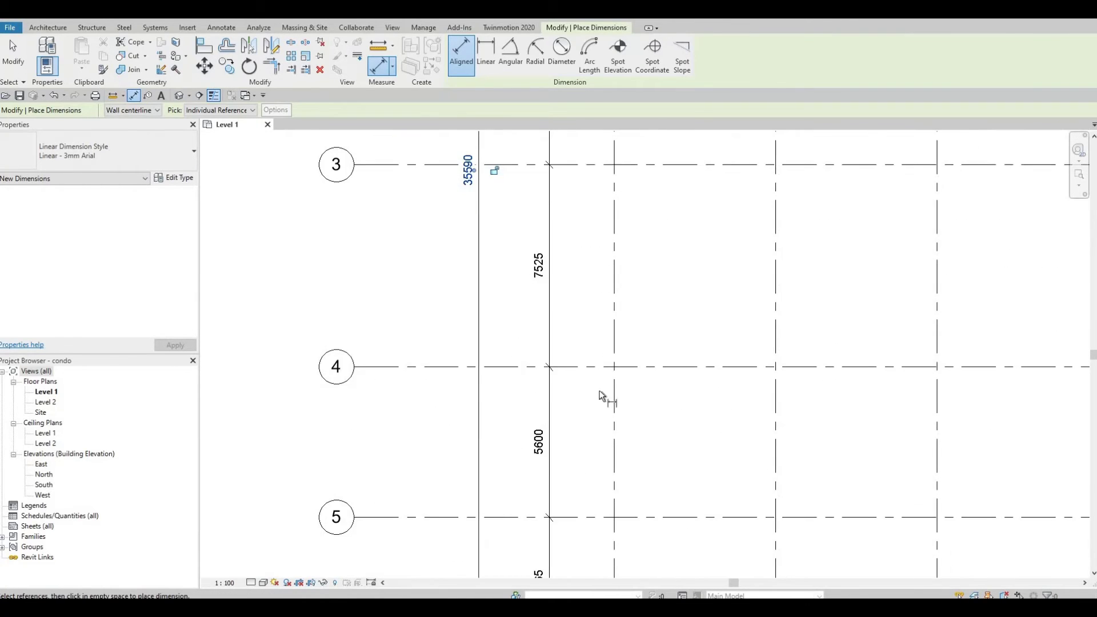
pyautogui.moveTo(612, 489); pyautogui.dragTo(612, 362, button='middle')
pyautogui.press('Escape')
pyautogui.press('Escape')
pyautogui.press('Escape')
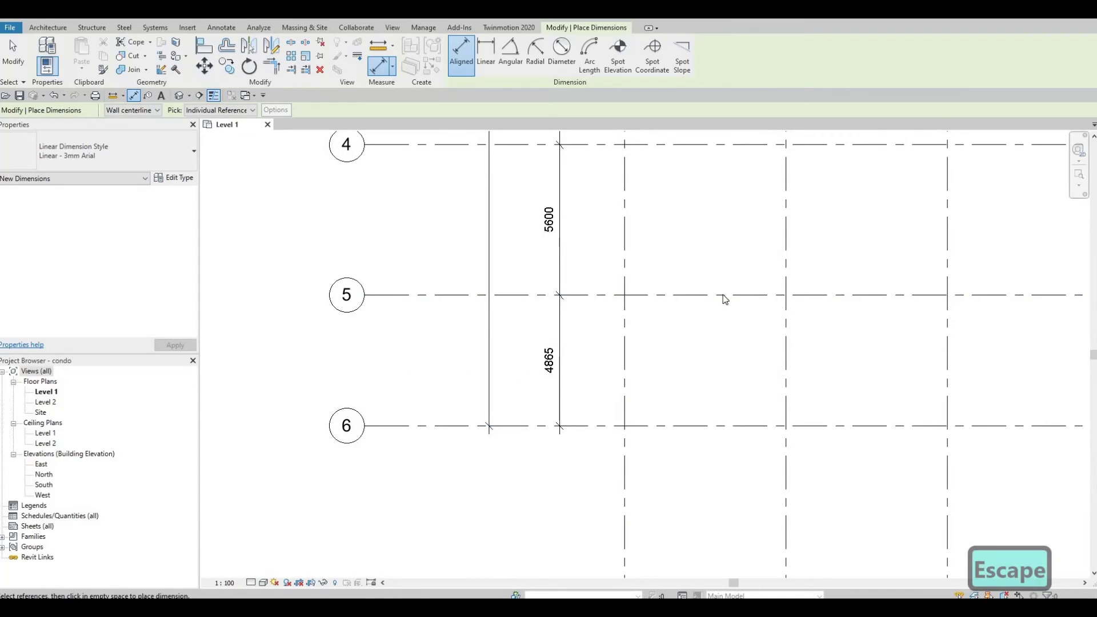
pyautogui.scroll(-1, 636, 365)
pyautogui.scroll(-5, 639, 368)
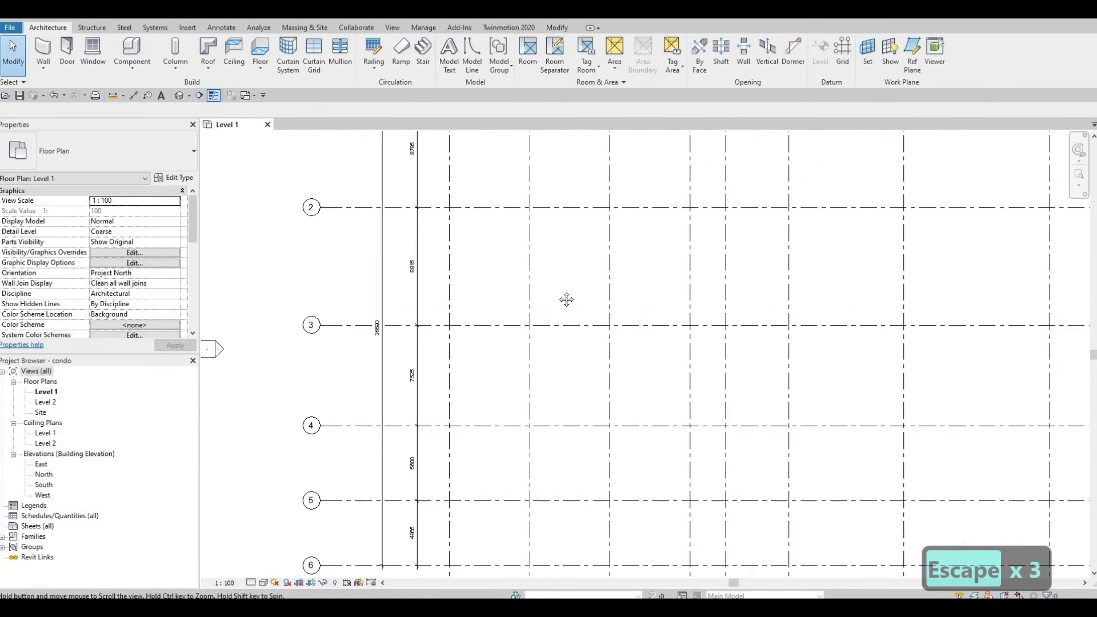
pyautogui.moveTo(537, 277); pyautogui.dragTo(546, 275, button='middle')
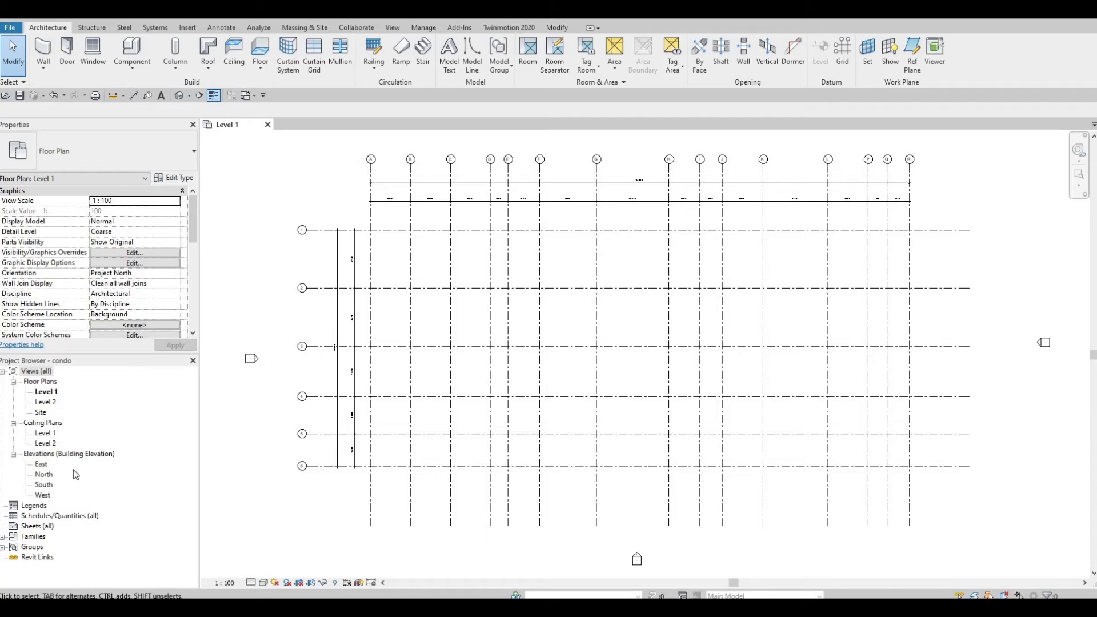
# - Open the South elevation view and examine how far the level lines extend across the lettered grids
pyautogui.doubleClick(43, 485)
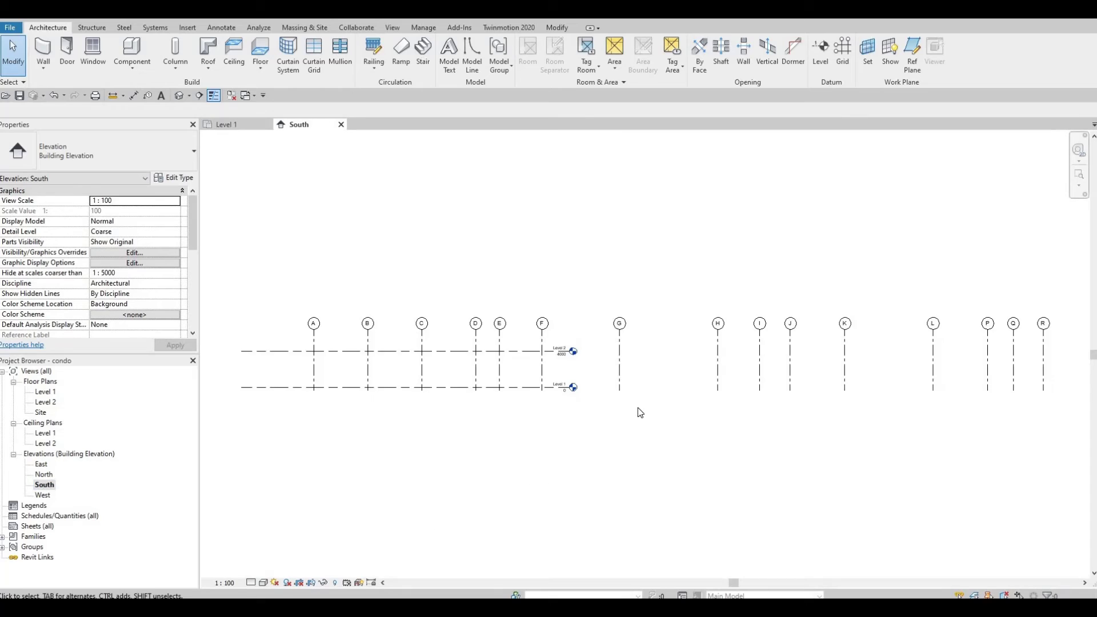
pyautogui.scroll(-1, 638, 407)
pyautogui.moveTo(638, 407); pyautogui.dragTo(632, 310, button='middle')
pyautogui.moveTo(635, 461); pyautogui.dragTo(628, 500, button='middle')
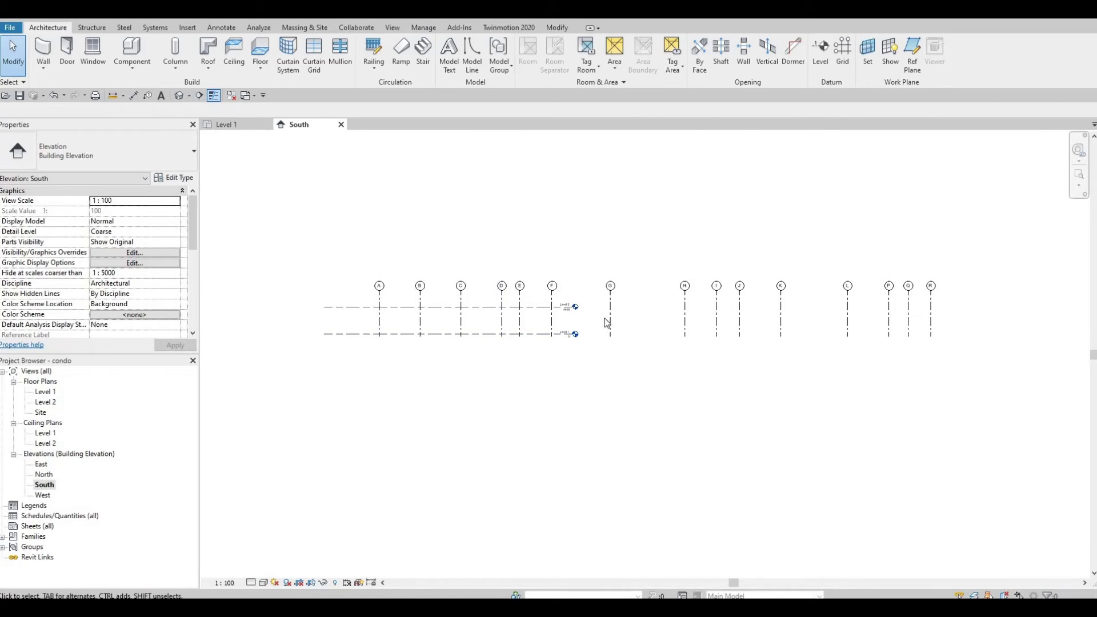
pyautogui.scroll(4, 563, 334)
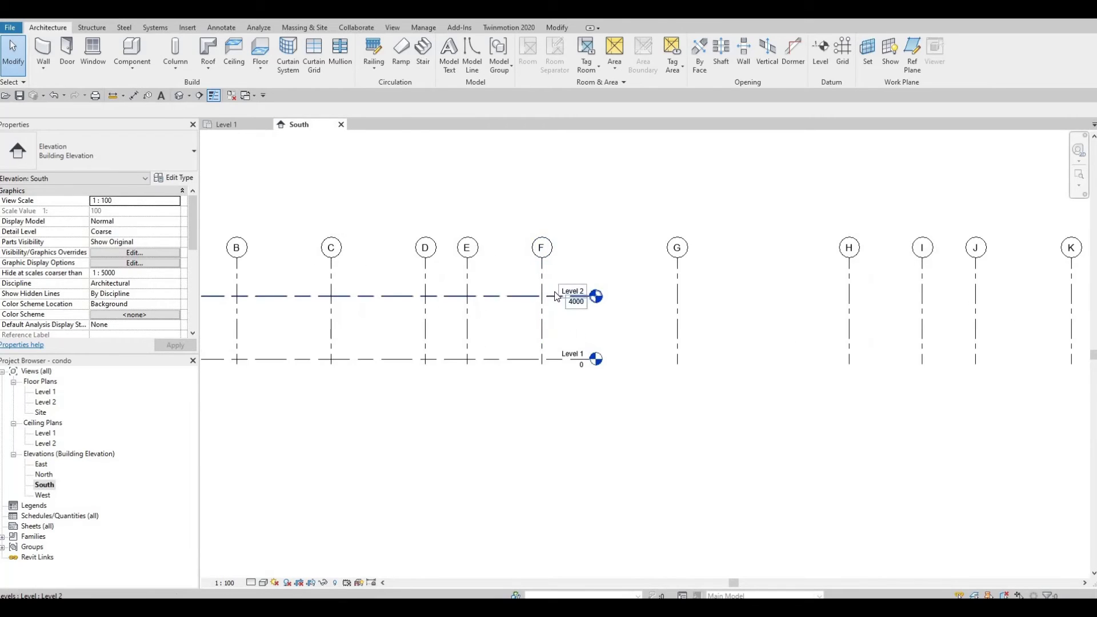
pyautogui.moveTo(852, 260); pyautogui.dragTo(408, 213, button='middle')
pyautogui.scroll(-2, 818, 259)
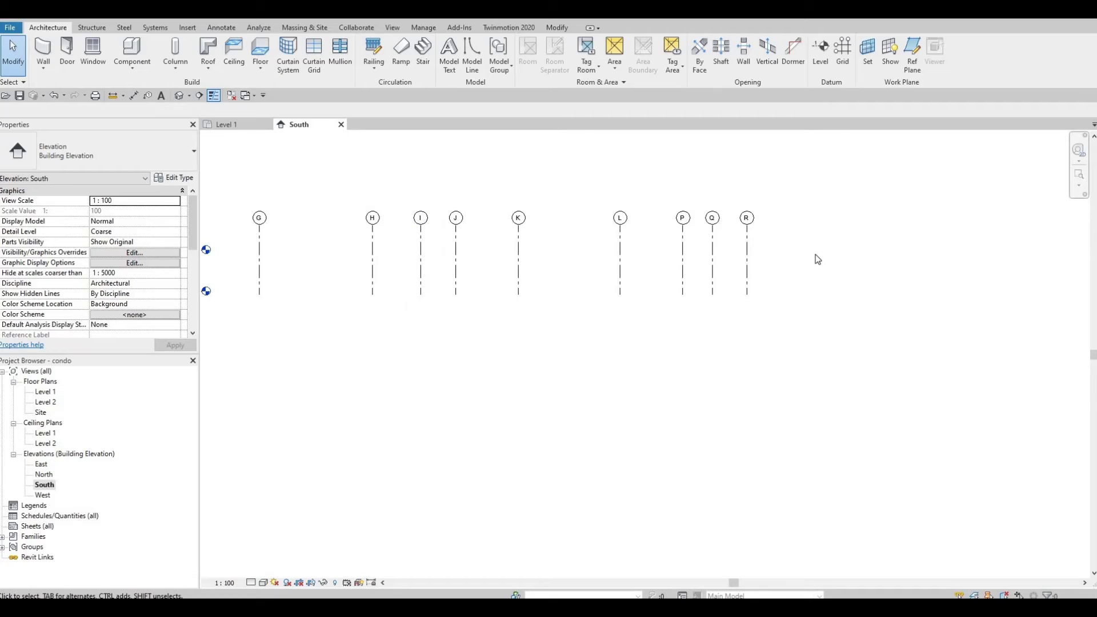
pyautogui.scroll(-3, 996, 257)
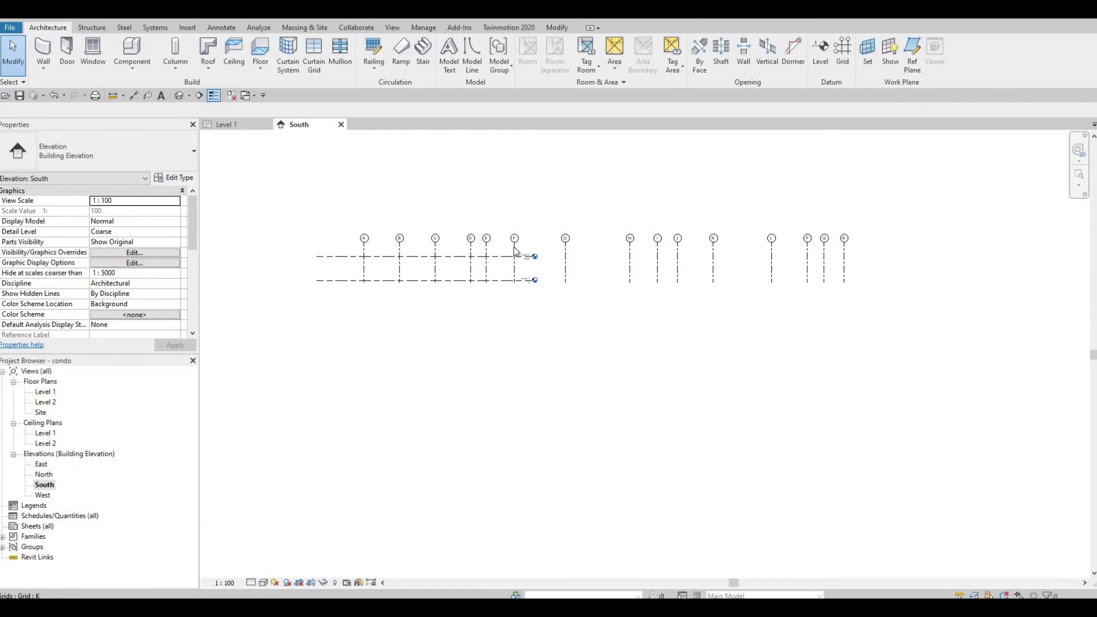
# - Stretch the head ends of the aligned Level 1 and Level 2 lines to a short distance beyond grid R
pyautogui.scroll(4, 503, 270)
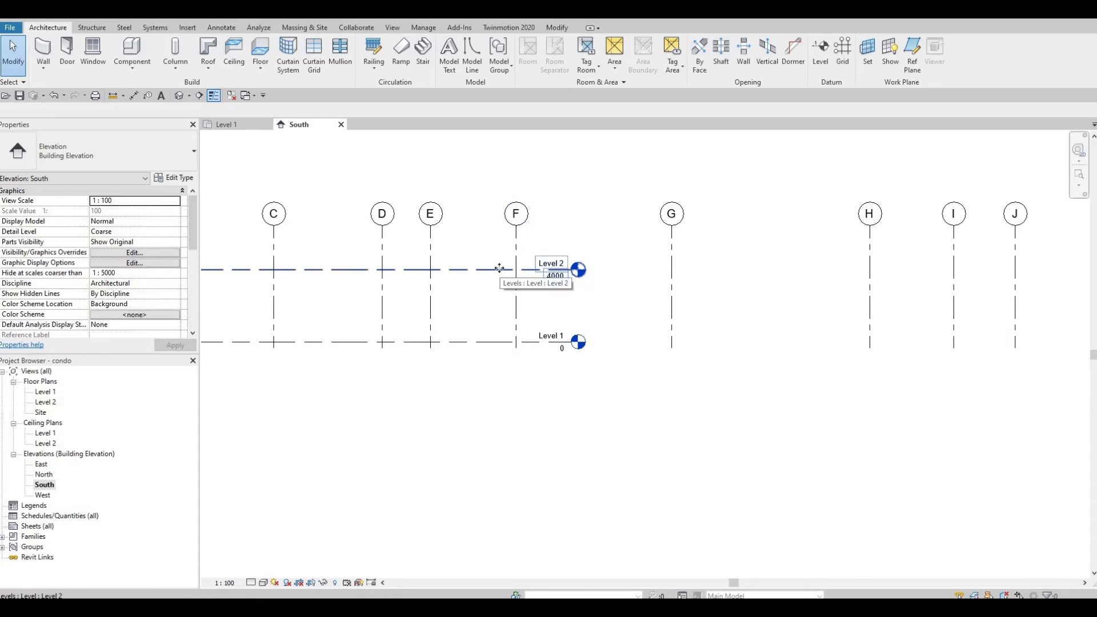
pyautogui.click(573, 273)
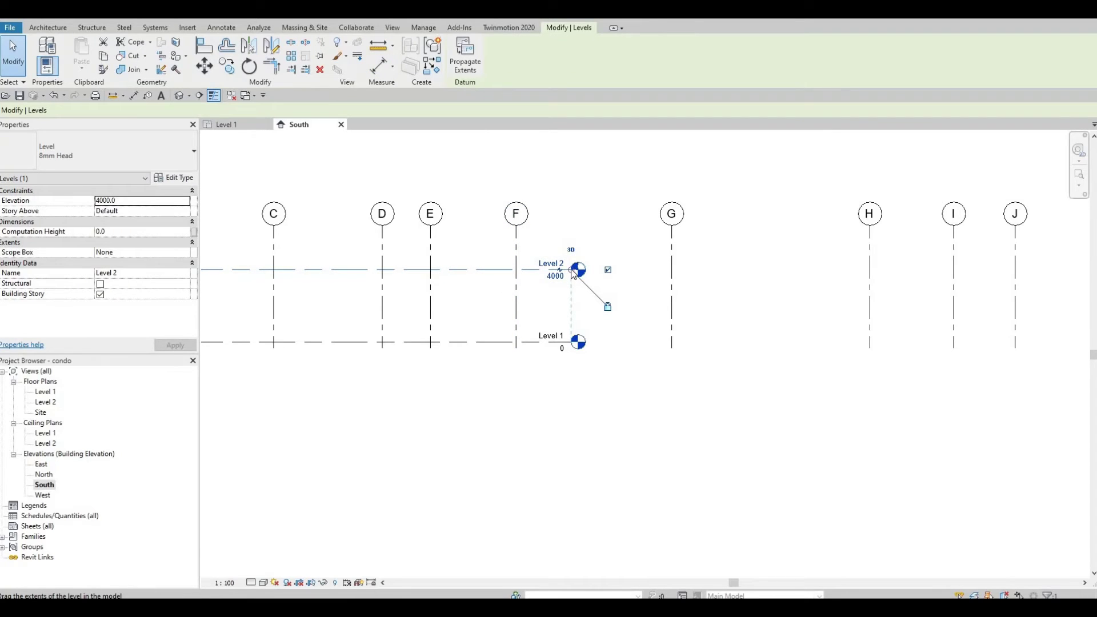
pyautogui.moveTo(571, 270); pyautogui.dragTo(996, 297)
pyautogui.moveTo(741, 296); pyautogui.dragTo(381, 245, button='middle')
pyautogui.scroll(-2, 380, 244)
pyautogui.moveTo(533, 246); pyautogui.dragTo(472, 273, button='middle')
pyautogui.moveTo(952, 256); pyautogui.dragTo(957, 256)
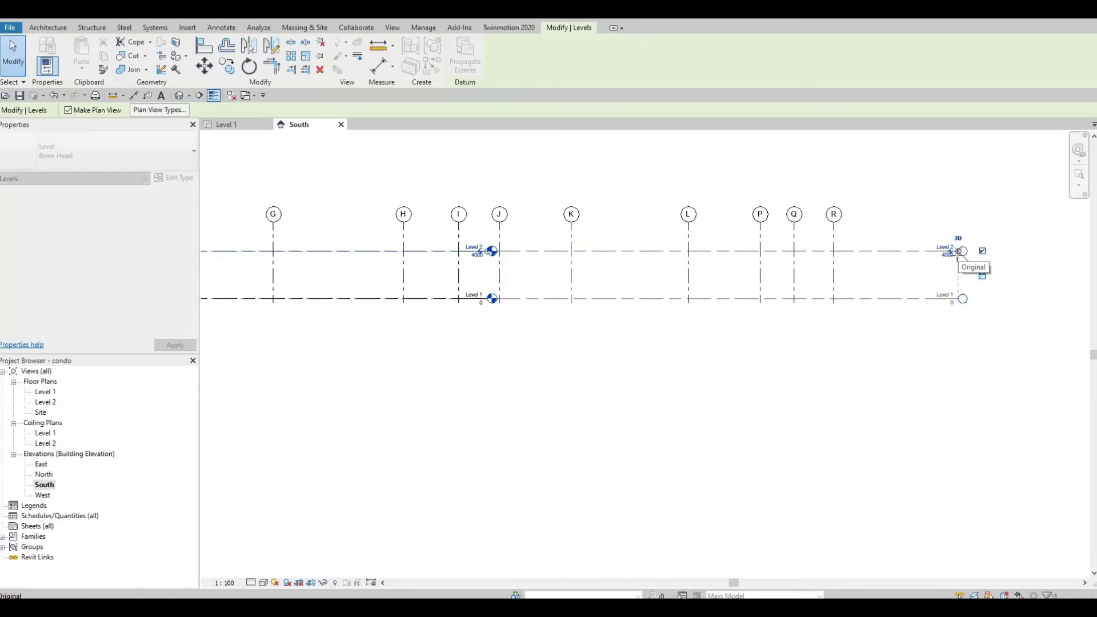
pyautogui.click(893, 256)
# - Inspect both ends of the extended level lines relative to grids A and R, and clear the level selection
pyautogui.scroll(6, 963, 269)
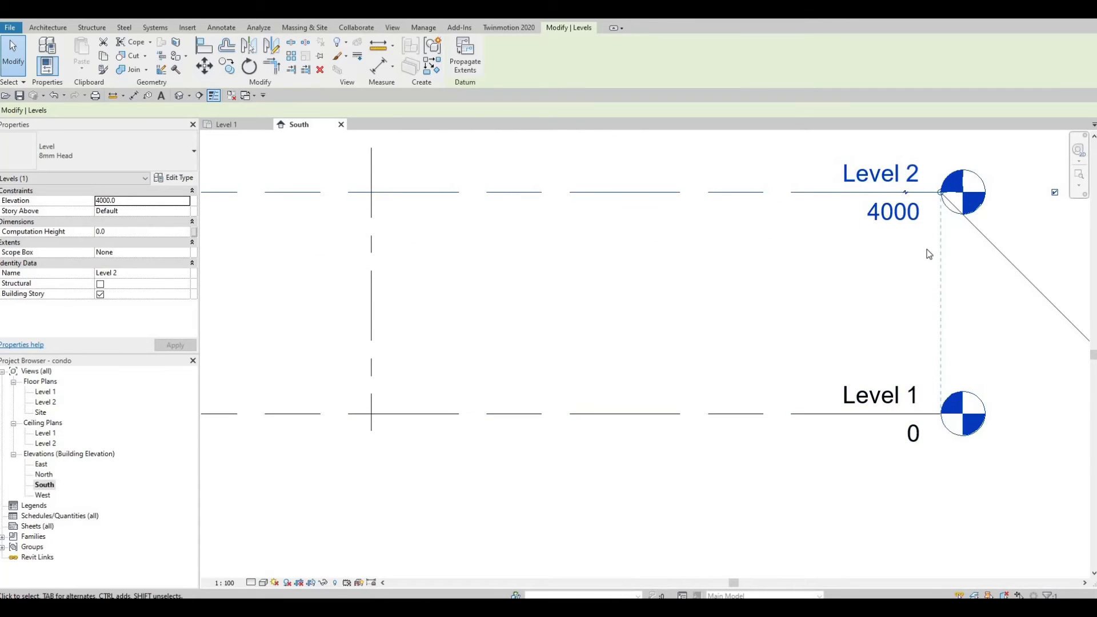
pyautogui.scroll(-4, 880, 290)
pyautogui.scroll(-5, 916, 289)
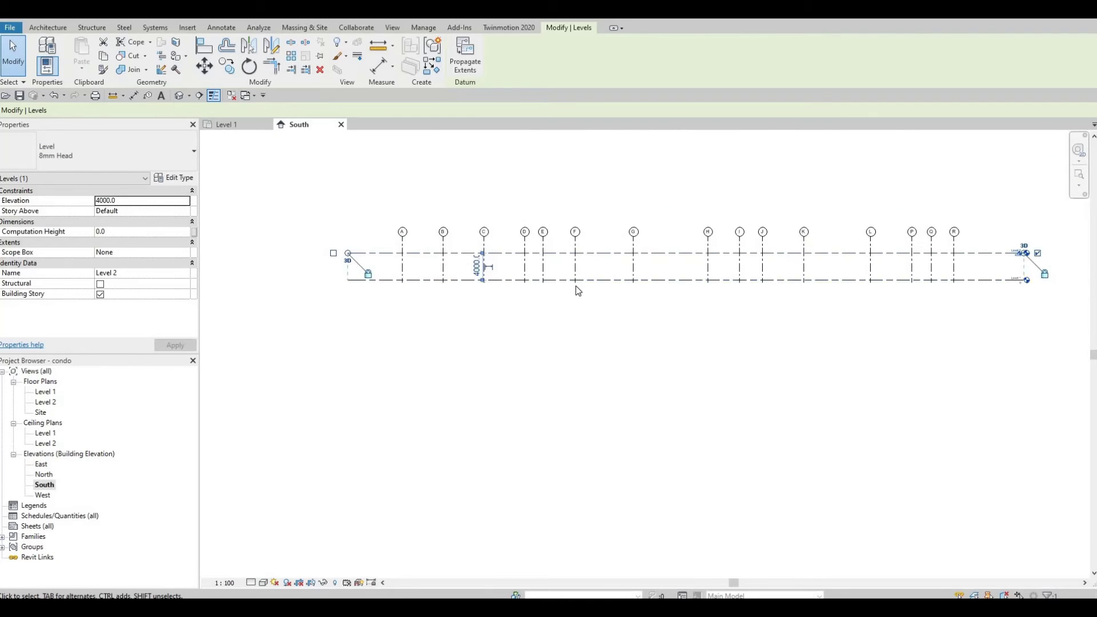
pyautogui.scroll(1, 451, 268)
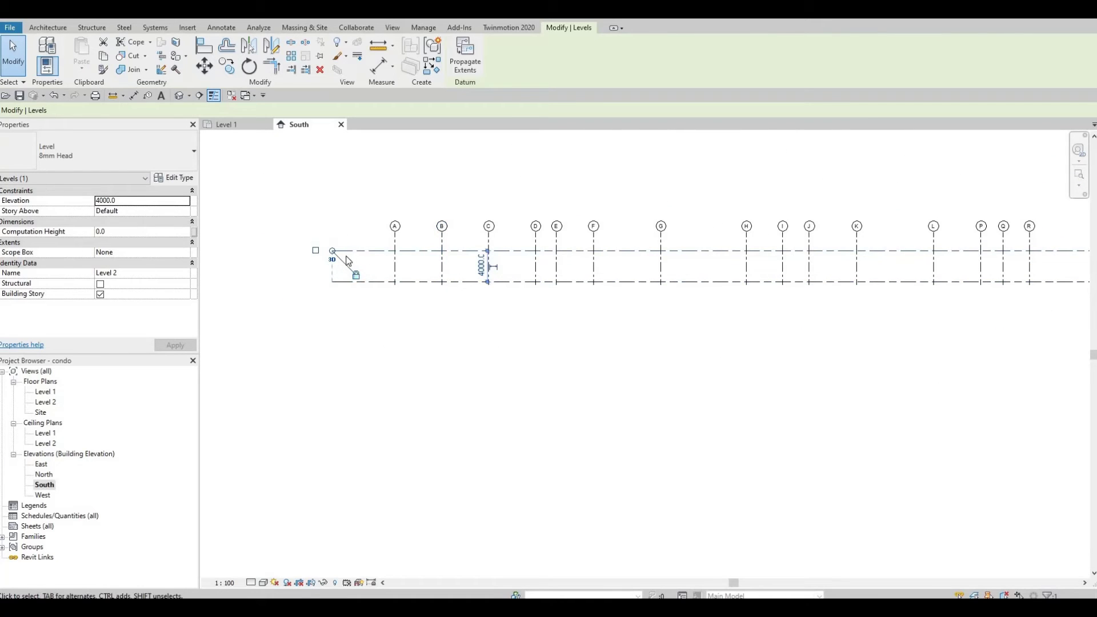
pyautogui.scroll(-3, 605, 334)
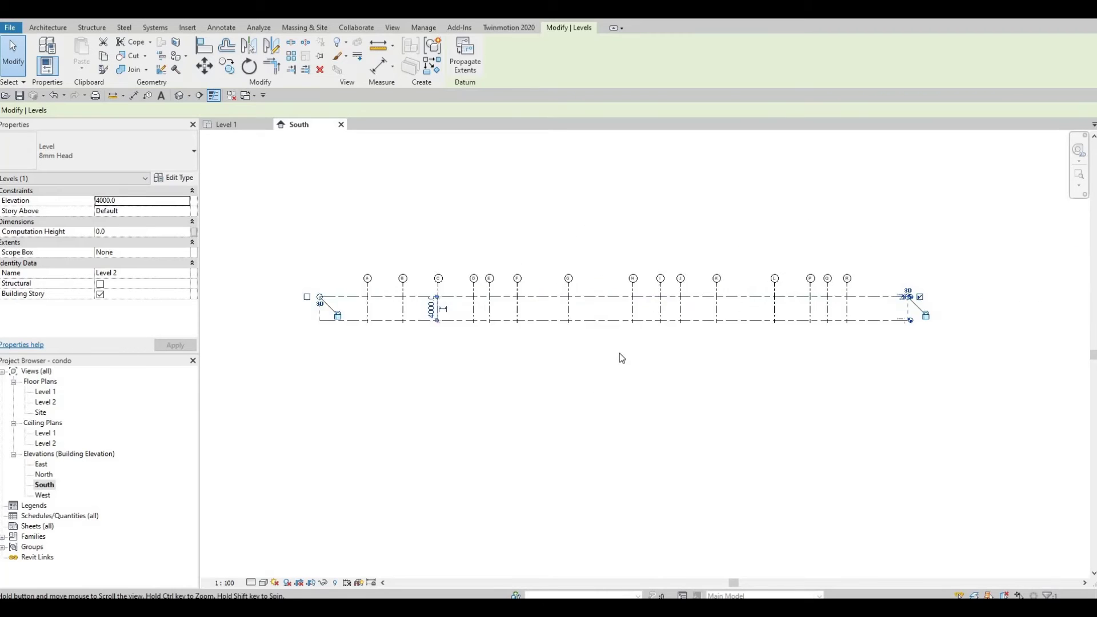
pyautogui.scroll(-1, 434, 320)
pyautogui.press('Escape')
pyautogui.press('Escape')
# - Extend the aligned bubble ends of all lettered grids well above Level 2 by stretching grid A upward
pyautogui.scroll(3, 380, 303)
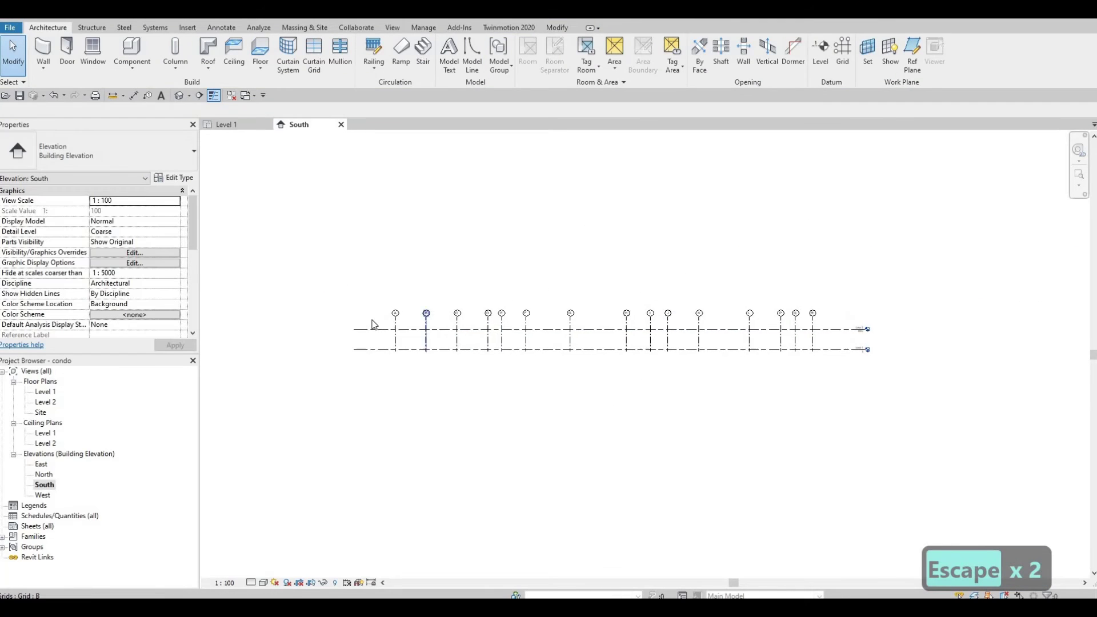
pyautogui.click(389, 311)
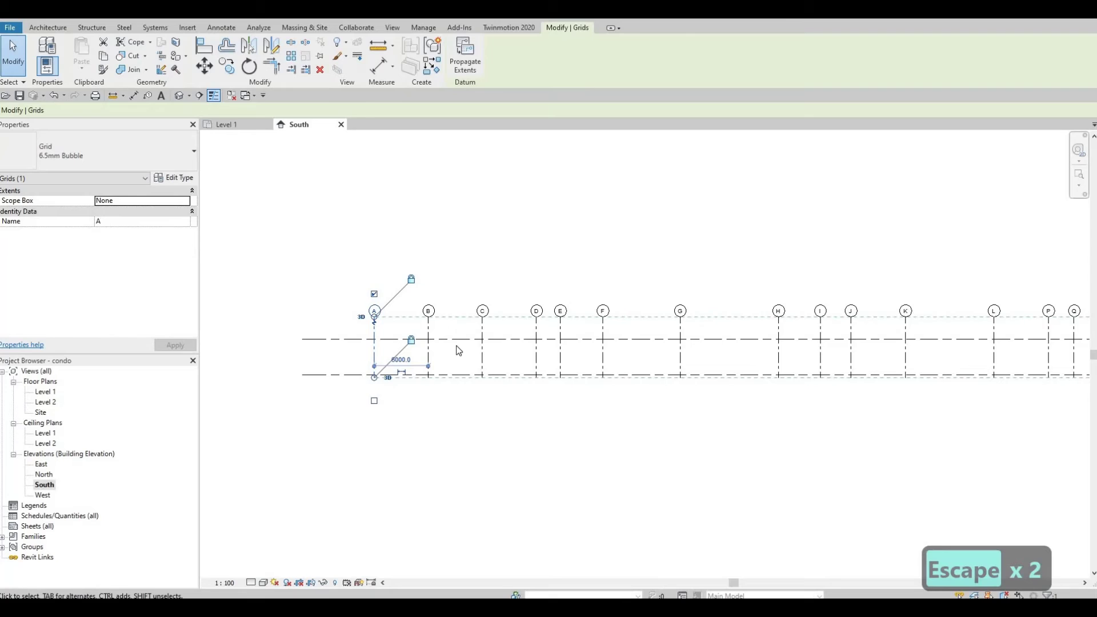
pyautogui.scroll(-2, 432, 337)
pyautogui.scroll(-1, 427, 338)
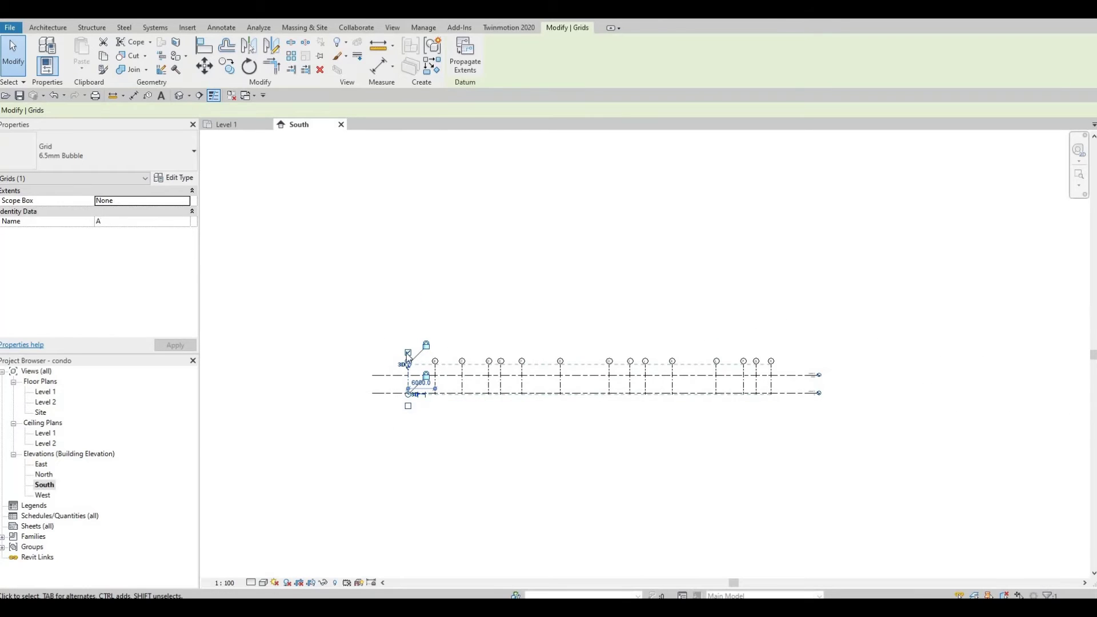
pyautogui.moveTo(409, 367); pyautogui.dragTo(410, 441, button='middle')
pyautogui.scroll(2, 409, 441)
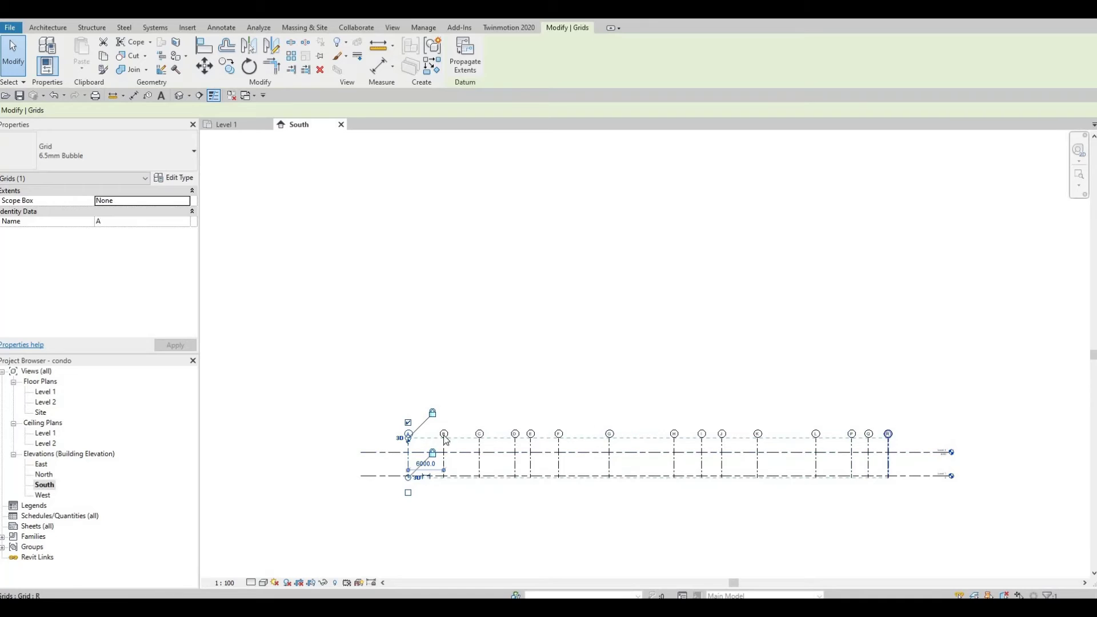
pyautogui.scroll(3, 406, 432)
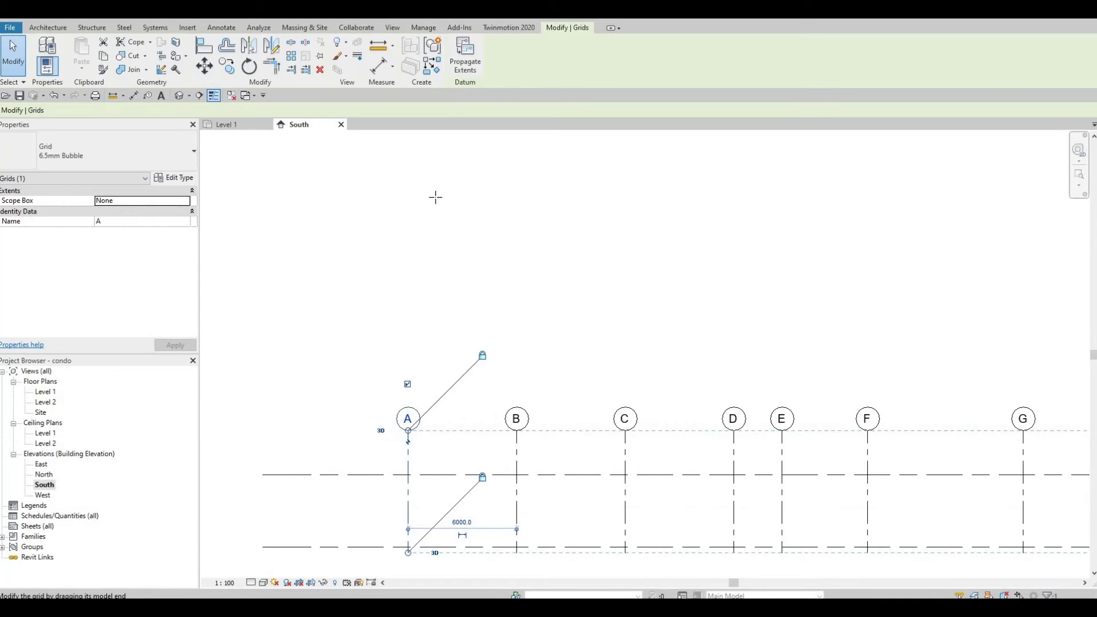
pyautogui.scroll(-4, 465, 450)
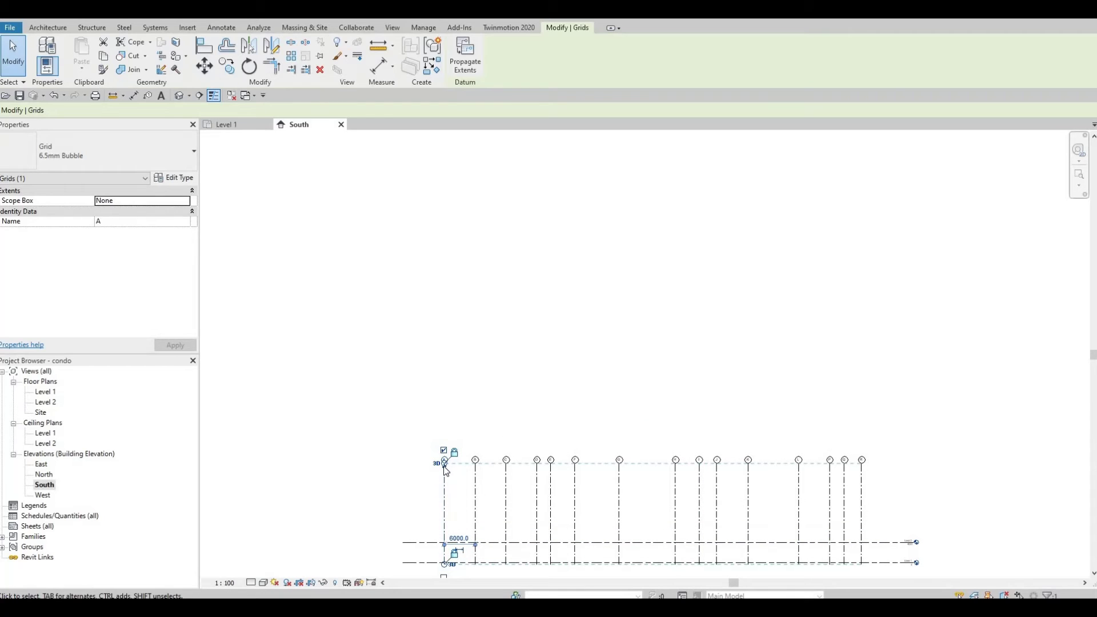
# - Raise the aligned bubble ends of the lettered grids even higher to leave room for upper storeys
pyautogui.scroll(4, 446, 466)
pyautogui.moveTo(469, 247); pyautogui.dragTo(469, 238)
pyautogui.scroll(-2, 468, 242)
pyautogui.moveTo(469, 250); pyautogui.dragTo(442, 405, button='middle')
pyautogui.scroll(-2, 442, 404)
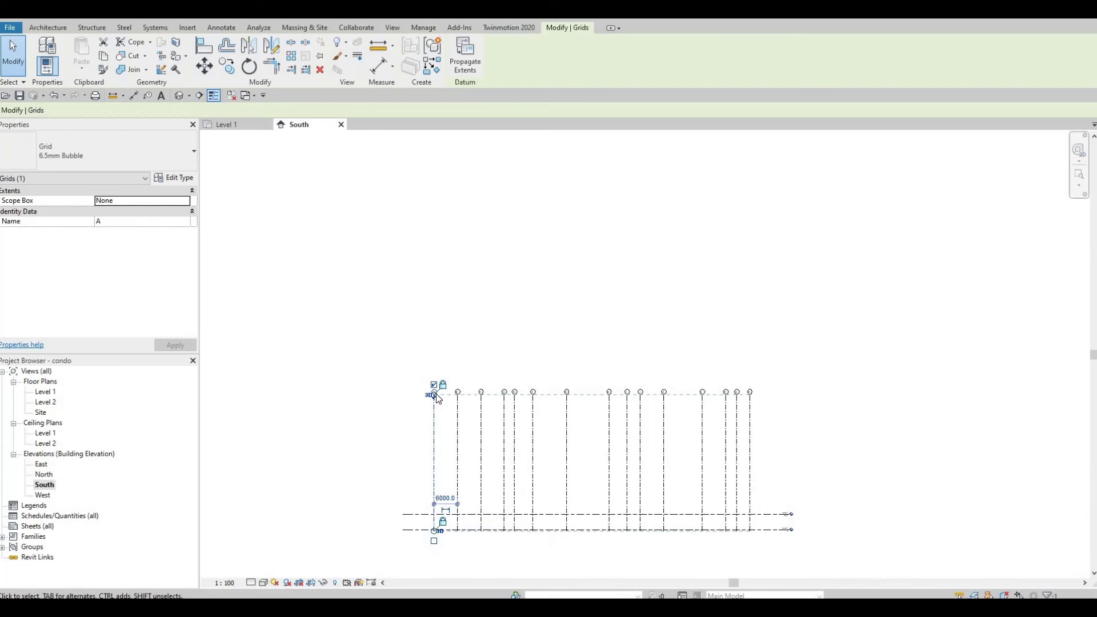
# - Stretch the aligned bubble ends of the lettered grids further upward from grid A in the South elevation
pyautogui.scroll(2, 436, 393)
pyautogui.moveTo(452, 216); pyautogui.dragTo(451, 181)
pyautogui.moveTo(429, 181); pyautogui.dragTo(431, 318, button='middle')
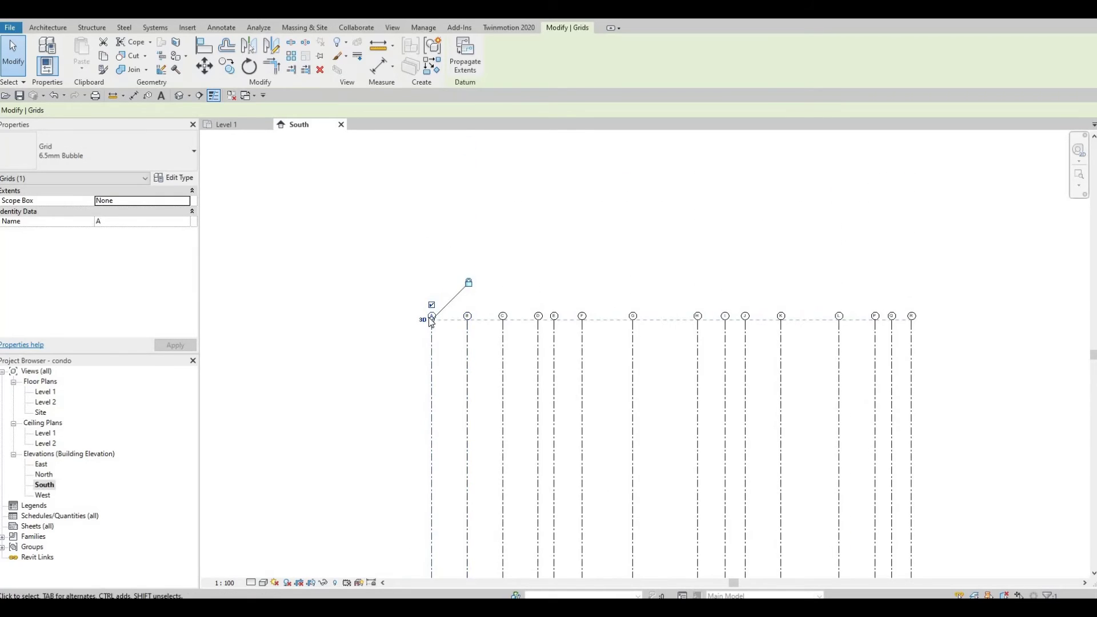
pyautogui.scroll(2, 431, 320)
pyautogui.moveTo(433, 321); pyautogui.dragTo(434, 235)
pyautogui.moveTo(435, 172); pyautogui.dragTo(434, 170)
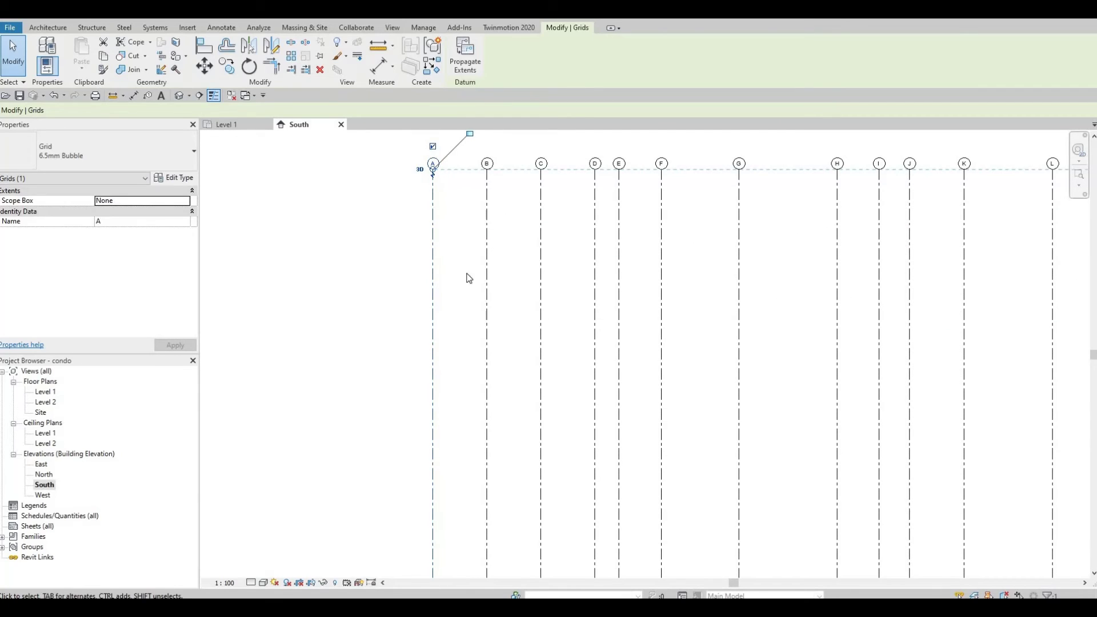
# - Raise the lettered grids' aligned bubble ends once more to suit a tall building, and clear the grid selection
pyautogui.scroll(-6, 432, 269)
pyautogui.moveTo(425, 360); pyautogui.dragTo(418, 411, button='middle')
pyautogui.scroll(6, 417, 312)
pyautogui.scroll(3, 426, 362)
pyautogui.moveTo(439, 176); pyautogui.dragTo(439, 174)
pyautogui.scroll(-1, 439, 176)
pyautogui.moveTo(439, 176); pyautogui.dragTo(409, 296, button='middle')
pyautogui.moveTo(401, 293); pyautogui.dragTo(413, 187)
pyautogui.scroll(-2, 413, 188)
pyautogui.moveTo(613, 490); pyautogui.dragTo(571, 335, button='middle')
pyautogui.scroll(-3, 571, 334)
pyautogui.moveTo(622, 451); pyautogui.dragTo(611, 310, button='middle')
pyautogui.scroll(-2, 611, 310)
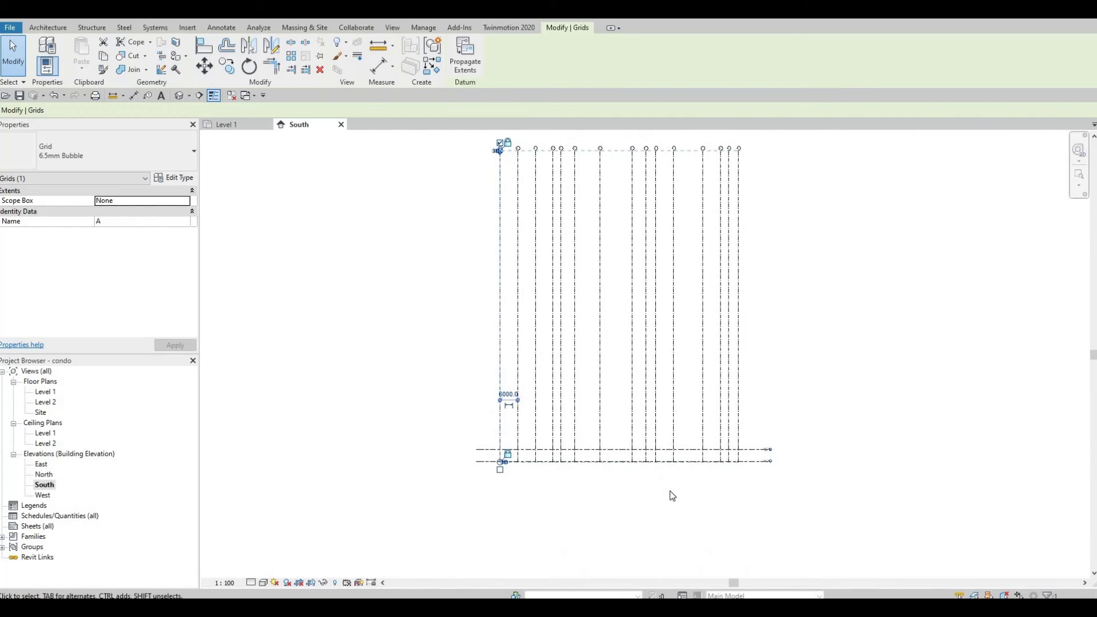
pyautogui.scroll(3, 737, 451)
pyautogui.press('Escape')
pyautogui.press('Escape')
# - Inspect the Level 1 and Level 2 heads and their elevation labels beside grid R
pyautogui.scroll(3, 743, 468)
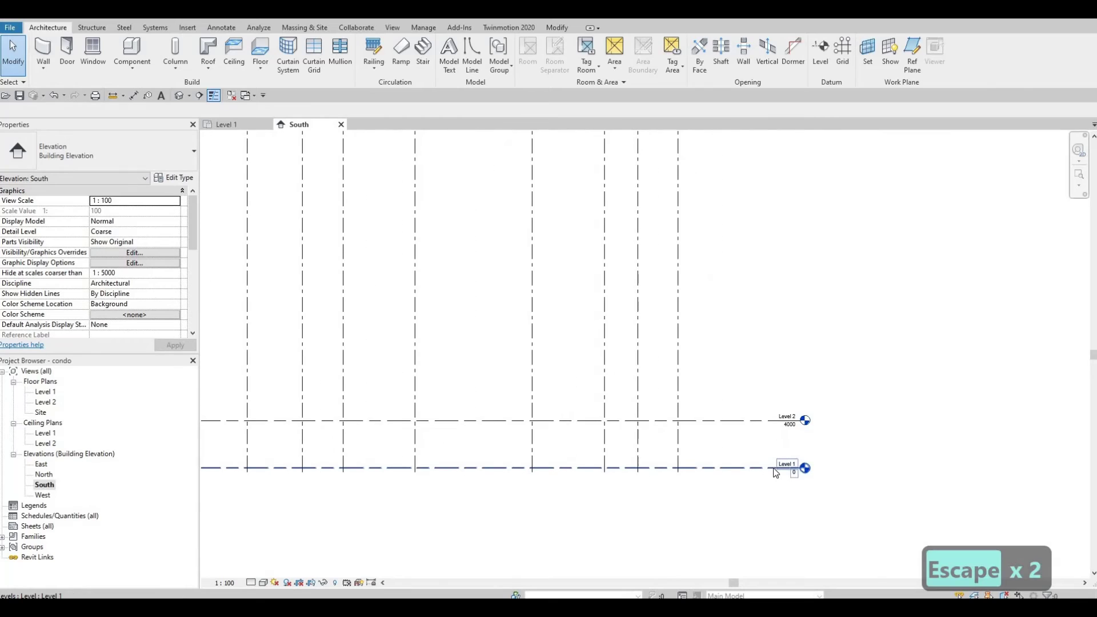
pyautogui.moveTo(780, 441); pyautogui.dragTo(829, 379, button='middle')
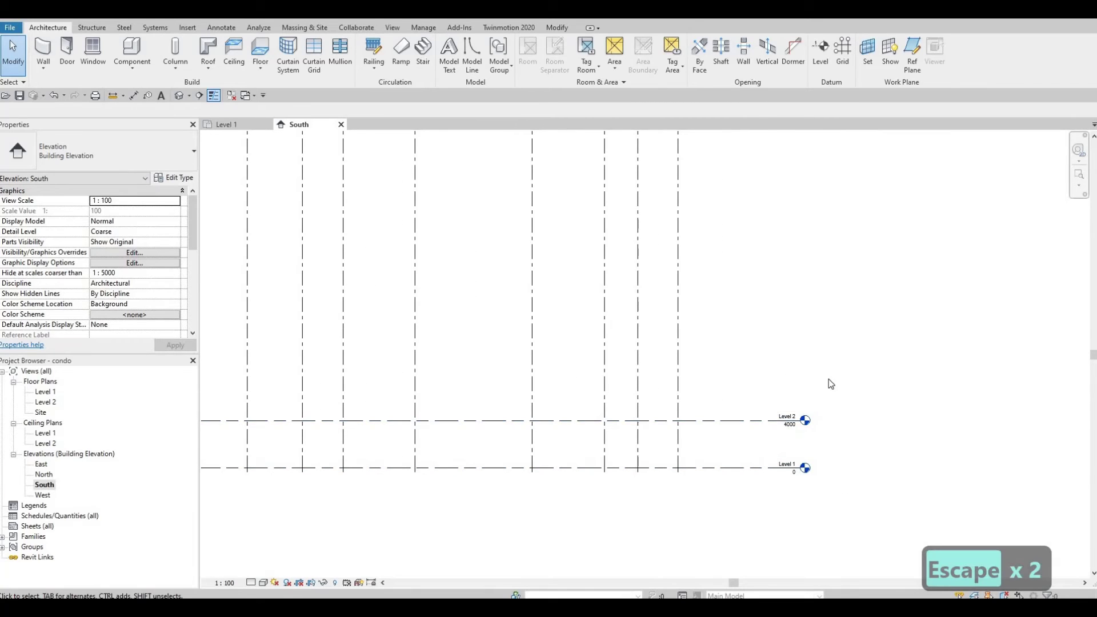
pyautogui.scroll(1, 828, 378)
pyautogui.scroll(-1, 829, 378)
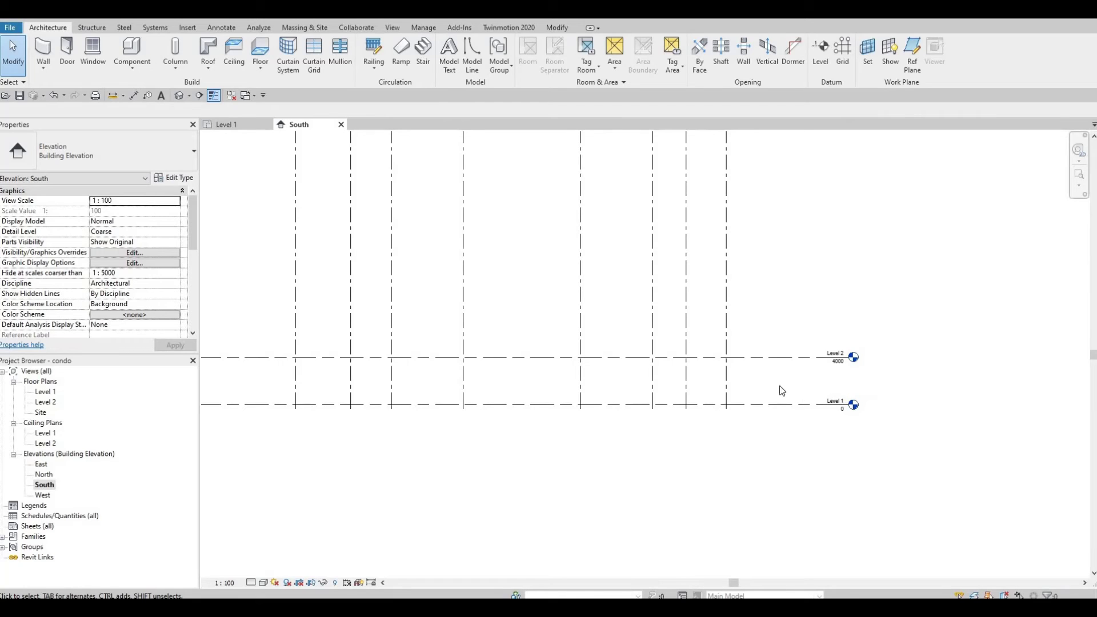
pyautogui.moveTo(851, 412); pyautogui.dragTo(825, 449, button='middle')
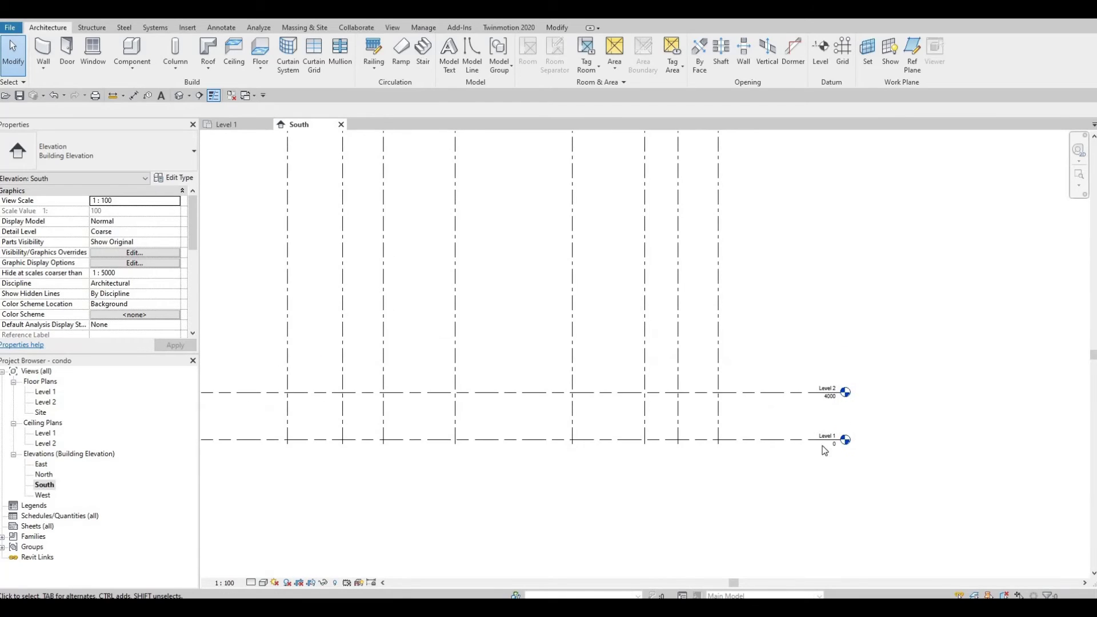
pyautogui.scroll(2, 814, 431)
pyautogui.scroll(1, 607, 395)
pyautogui.moveTo(605, 397); pyautogui.dragTo(698, 387, button='middle')
pyautogui.scroll(-1, 668, 377)
pyautogui.scroll(-1, 701, 391)
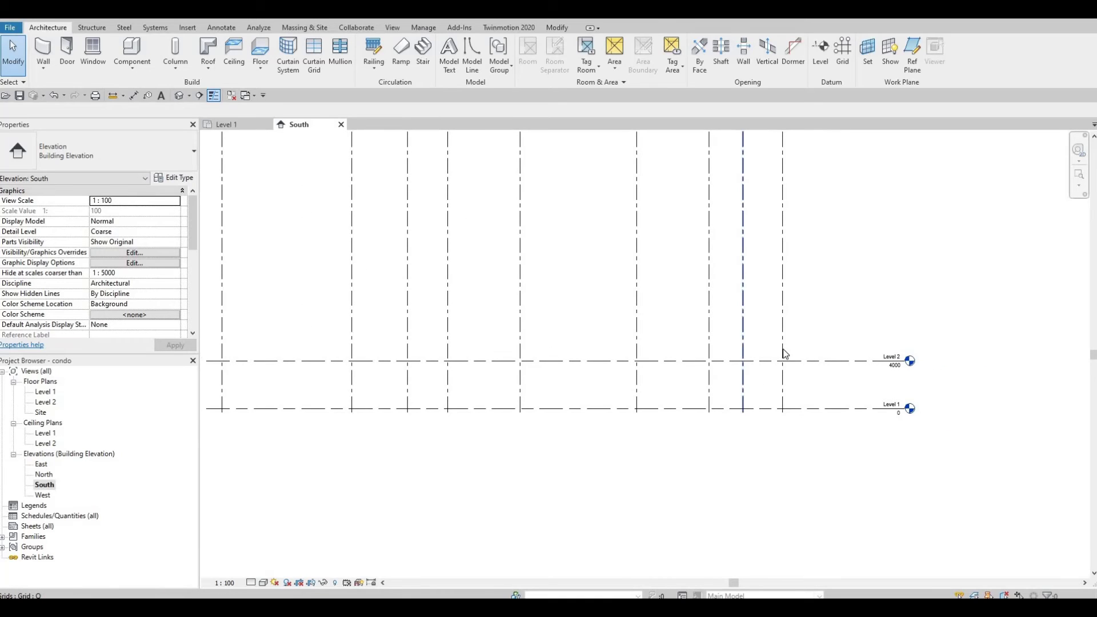
# - Copy Level 2 vertically upward by 4000 mm, keeping multiple copying enabled
pyautogui.scroll(1, 783, 352)
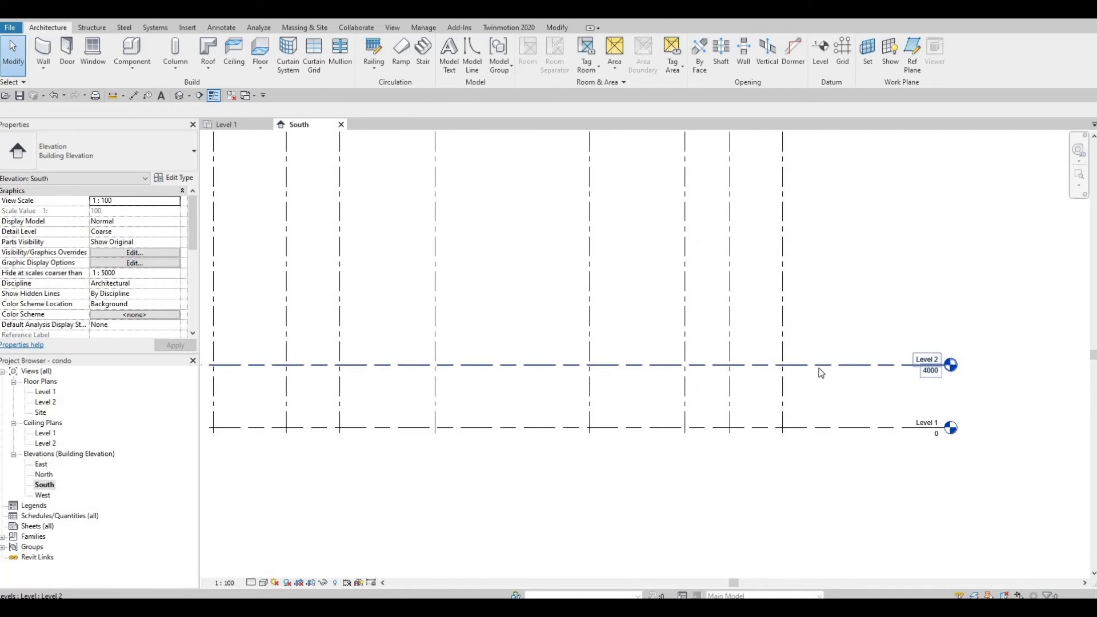
pyautogui.click(818, 368)
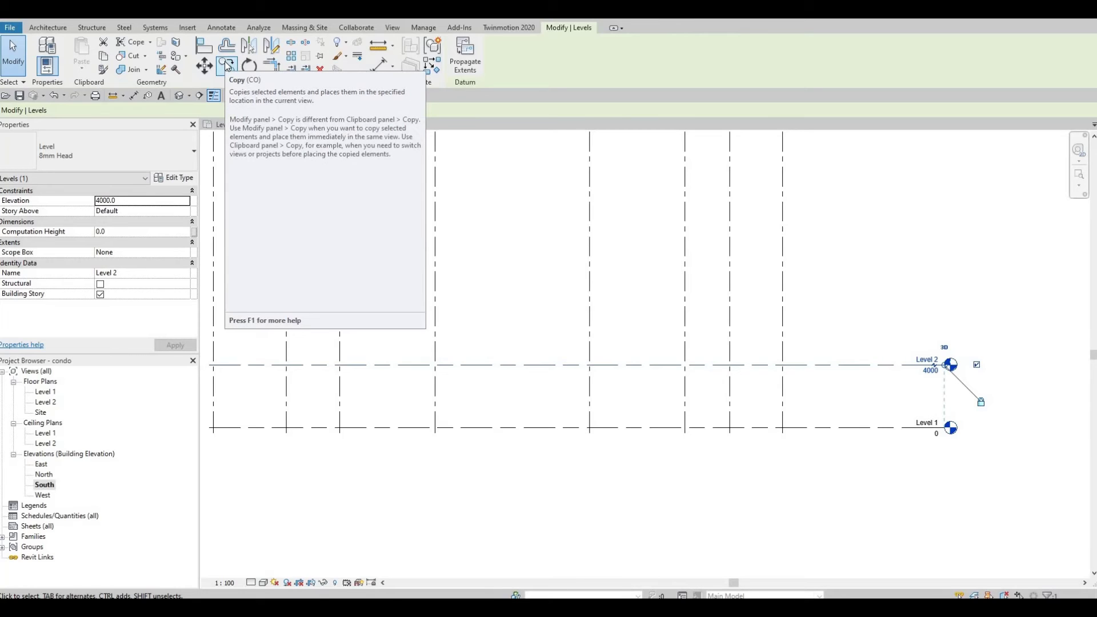
pyautogui.press('c')
pyautogui.press('o')
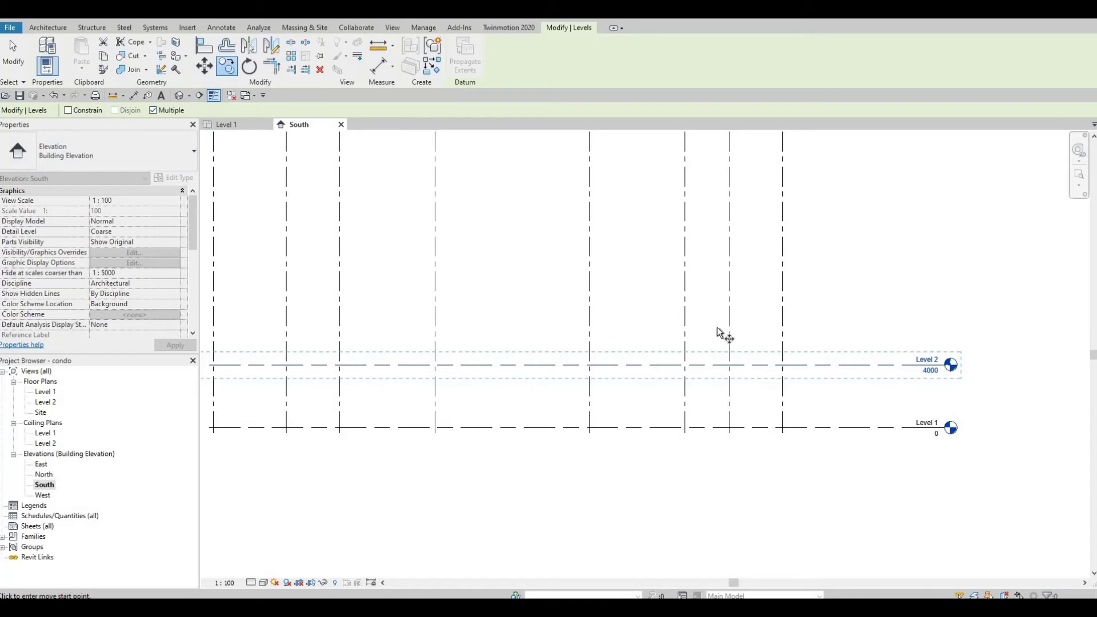
pyautogui.scroll(-1, 721, 336)
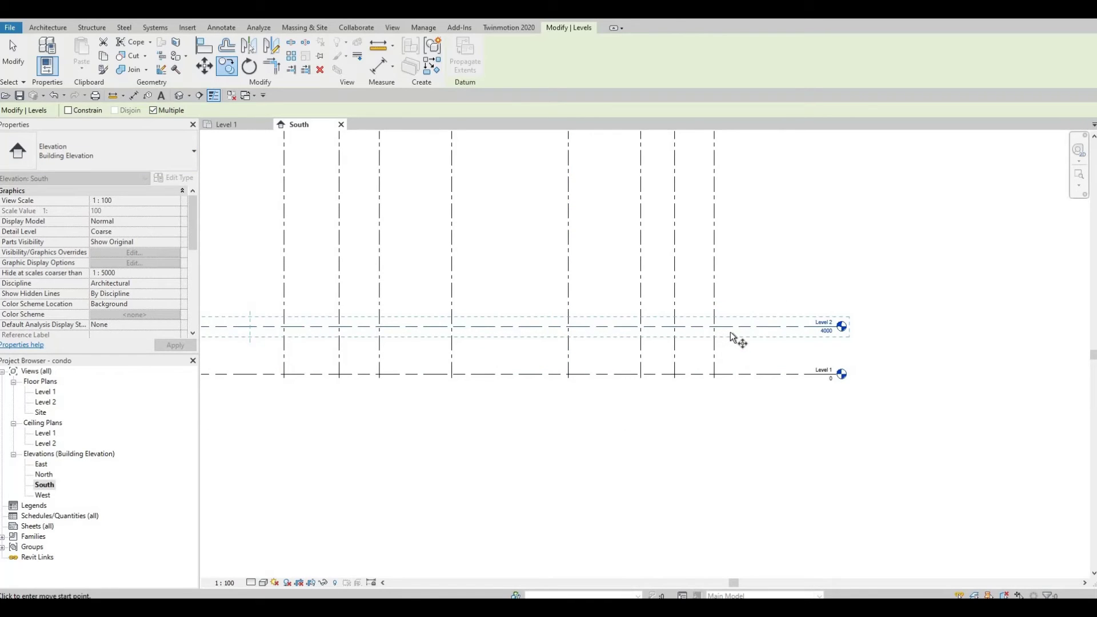
pyautogui.click(734, 327)
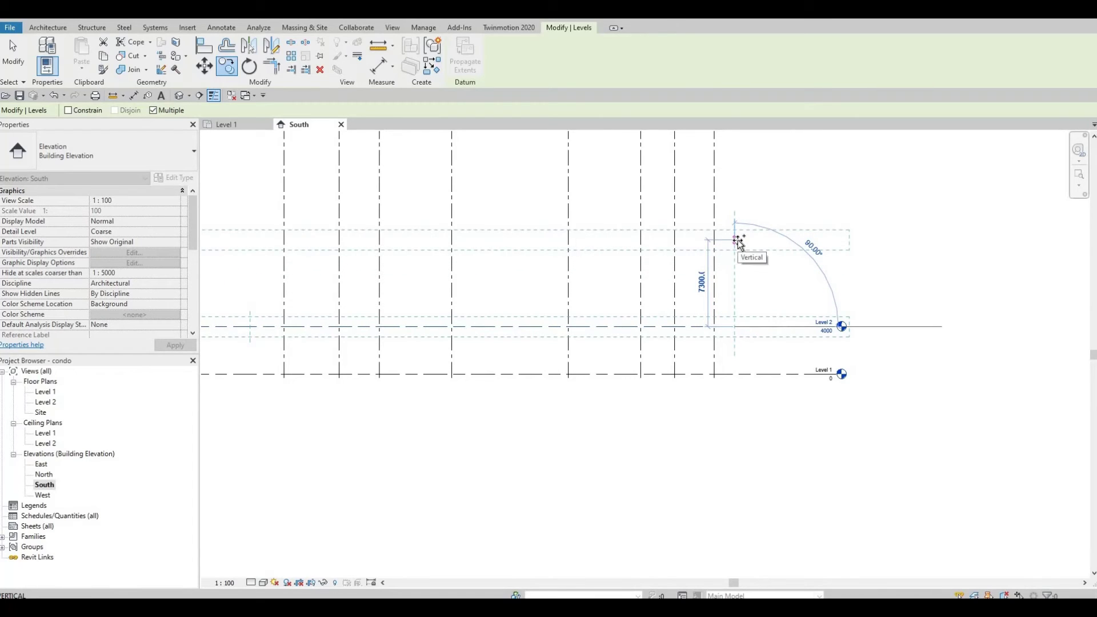
pyautogui.write('40')
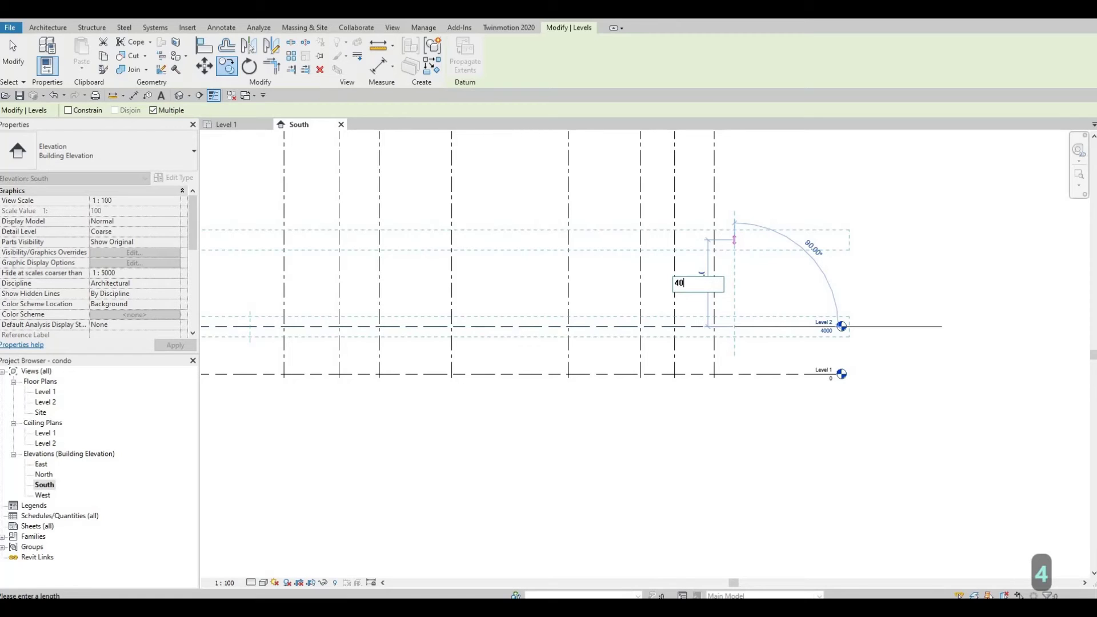
pyautogui.write('00')
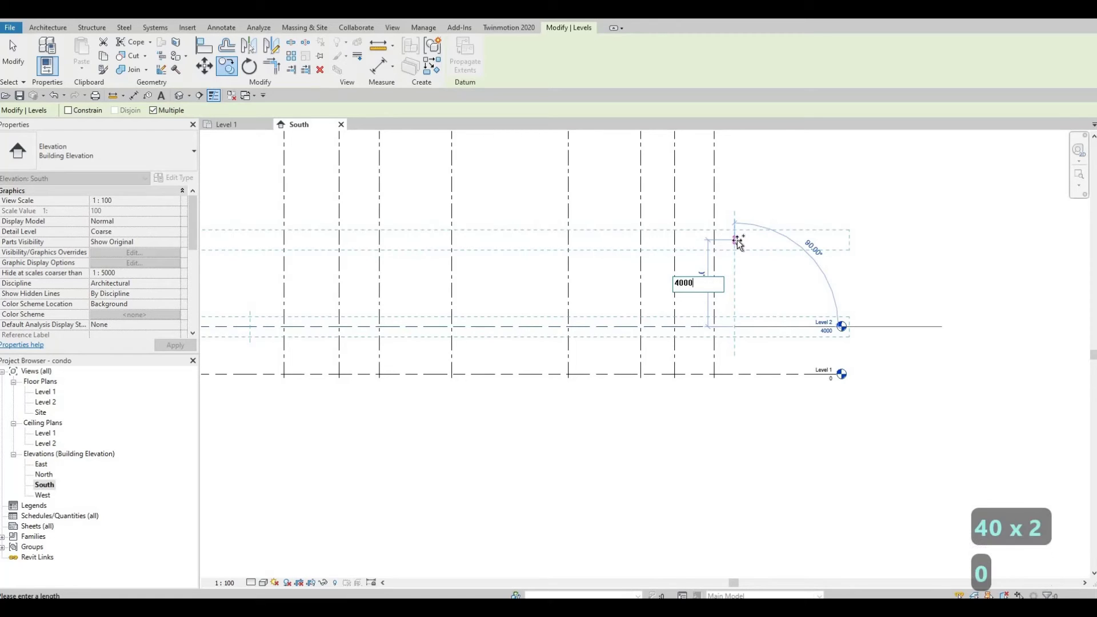
pyautogui.press('Return')
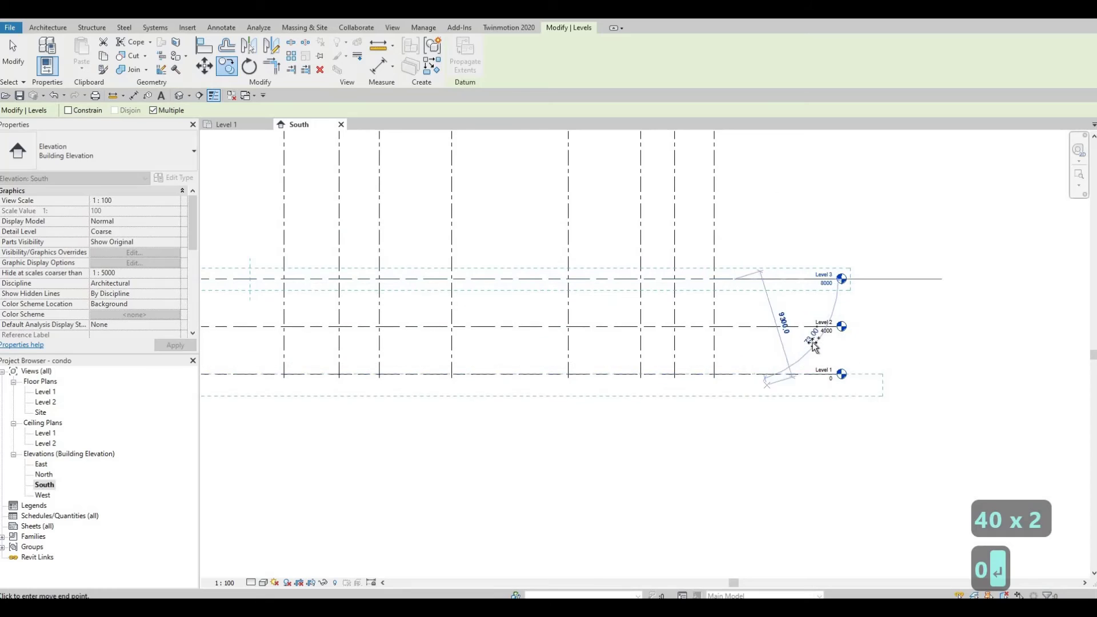
# - Place another level copy 3000 mm vertically above Level 3
pyautogui.click(817, 292)
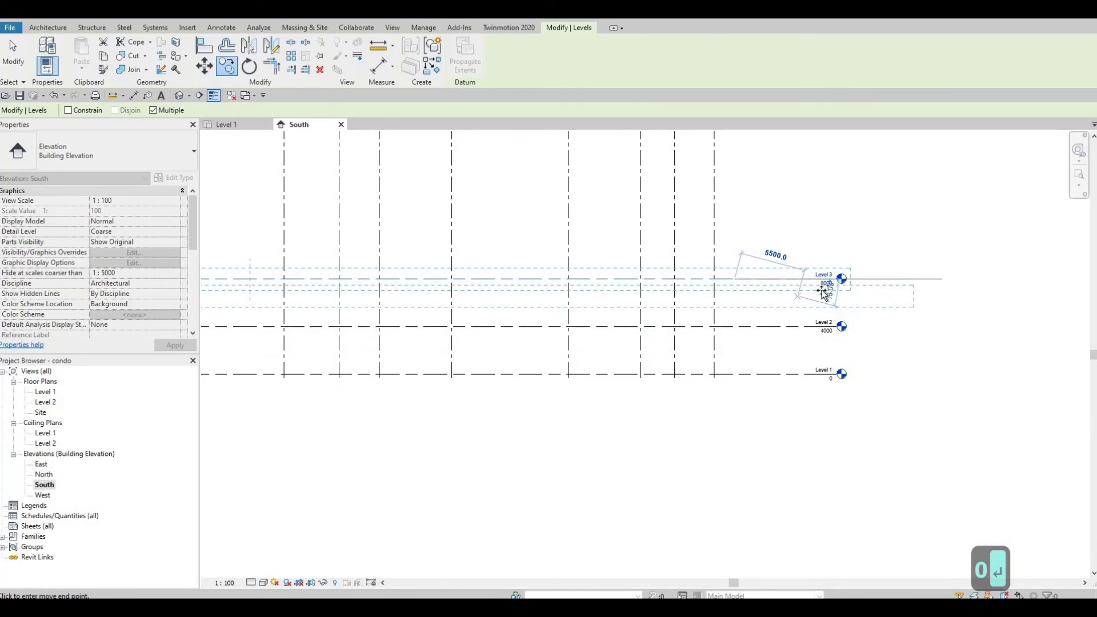
pyautogui.scroll(3, 823, 288)
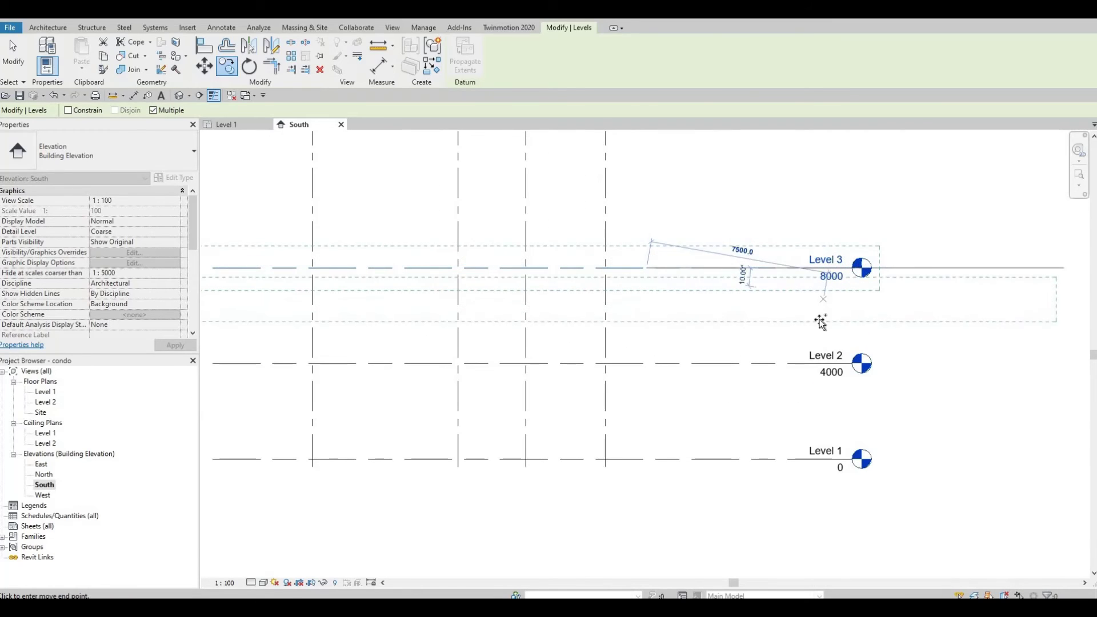
pyautogui.scroll(-2, 760, 343)
pyautogui.scroll(-4, 737, 297)
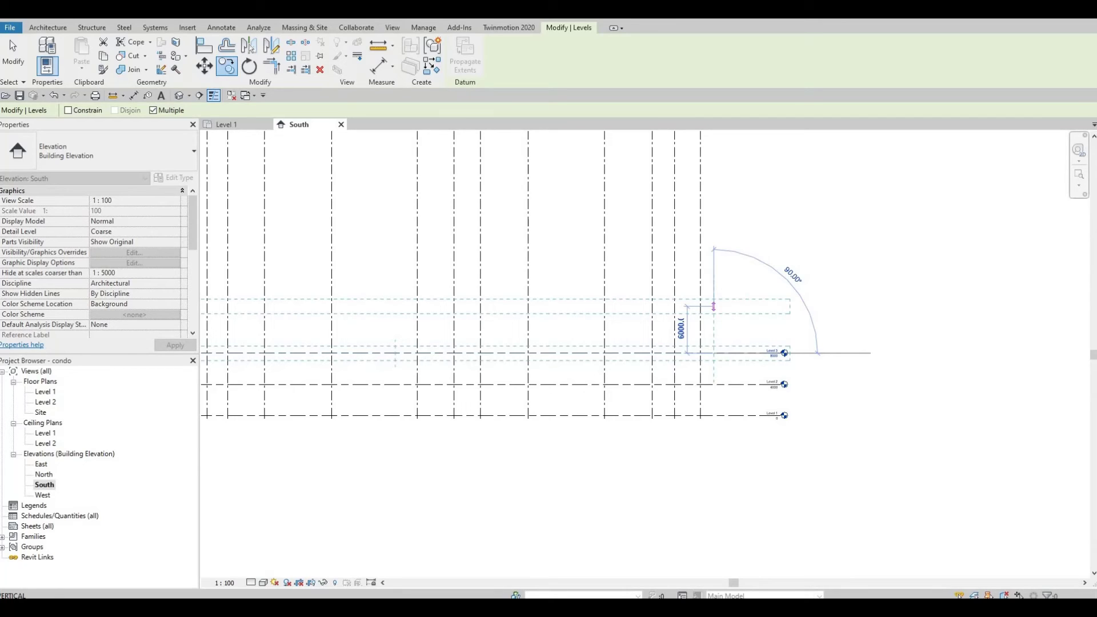
pyautogui.write('3000')
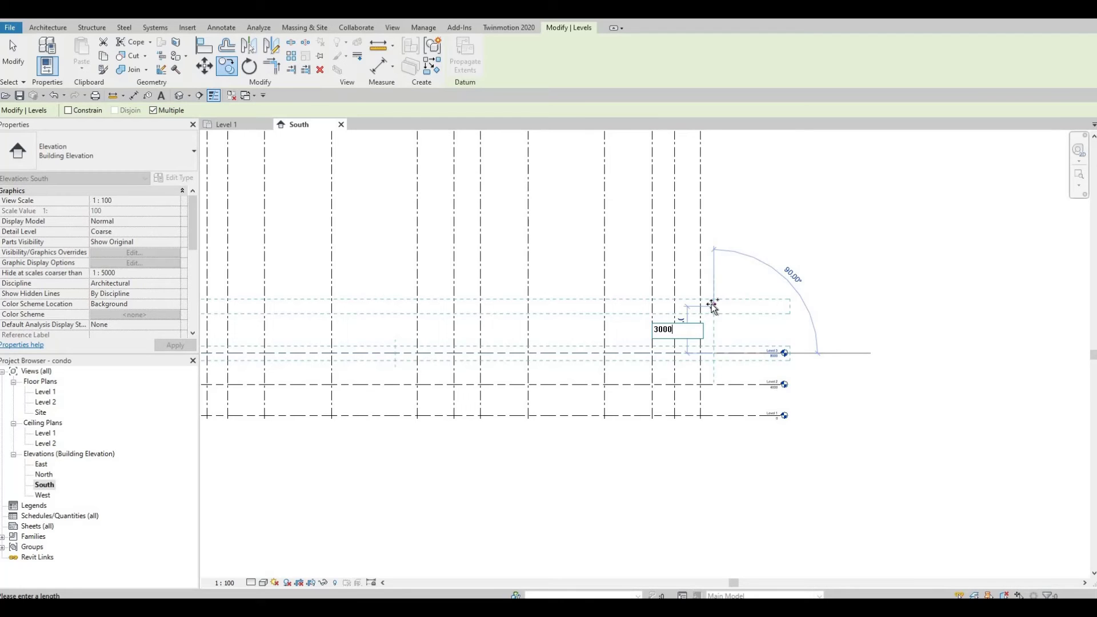
pyautogui.press('Return')
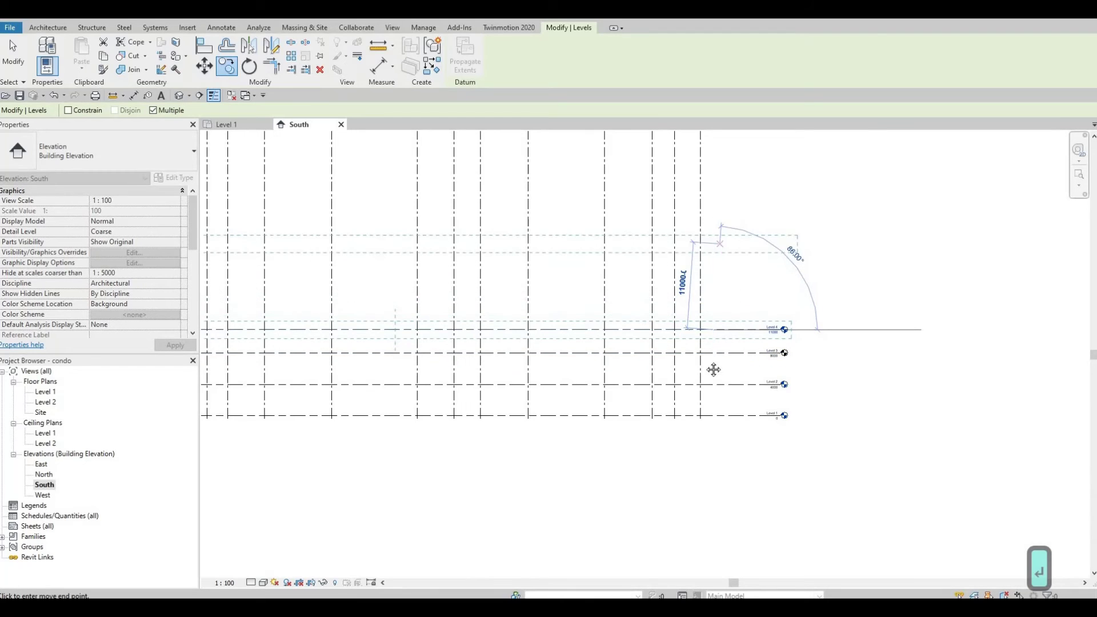
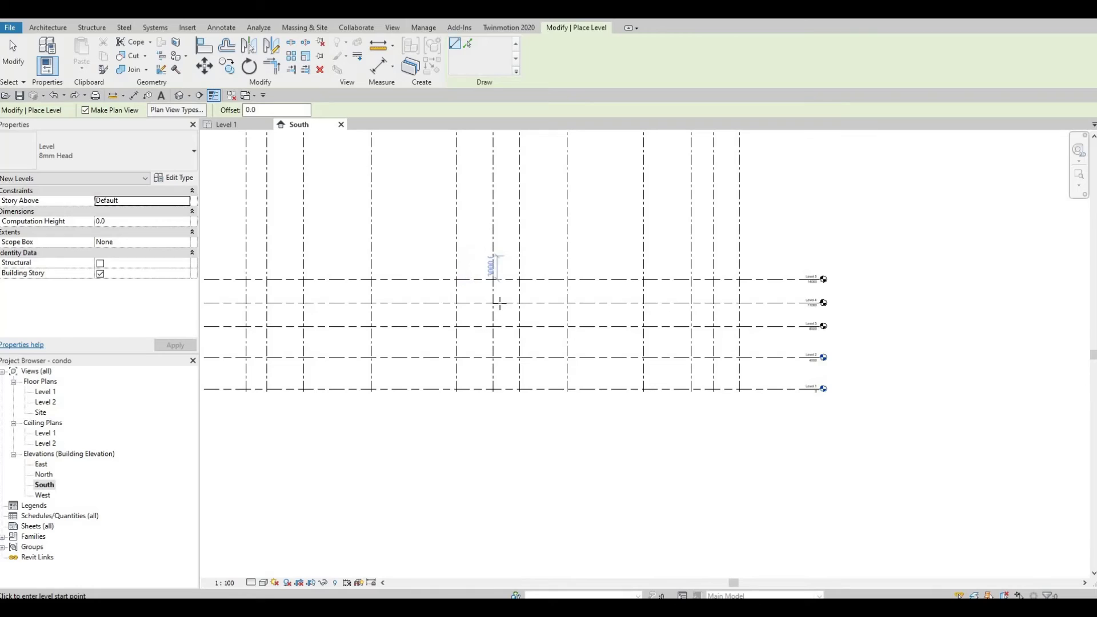
pyautogui.moveTo(489, 264); pyautogui.dragTo(487, 303, button='middle')
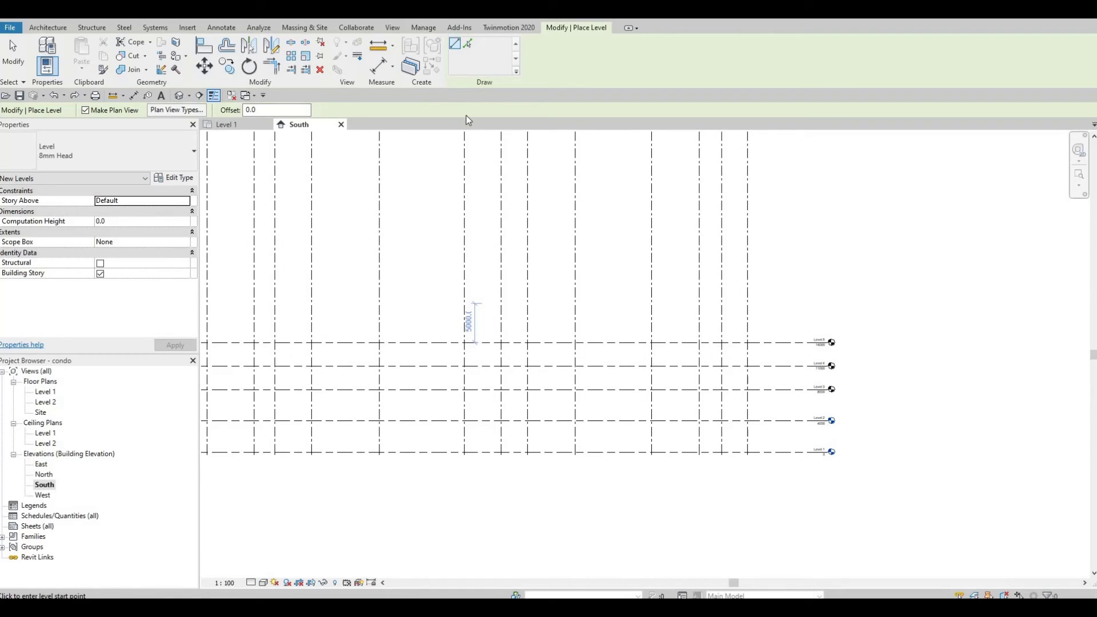
pyautogui.click(468, 44)
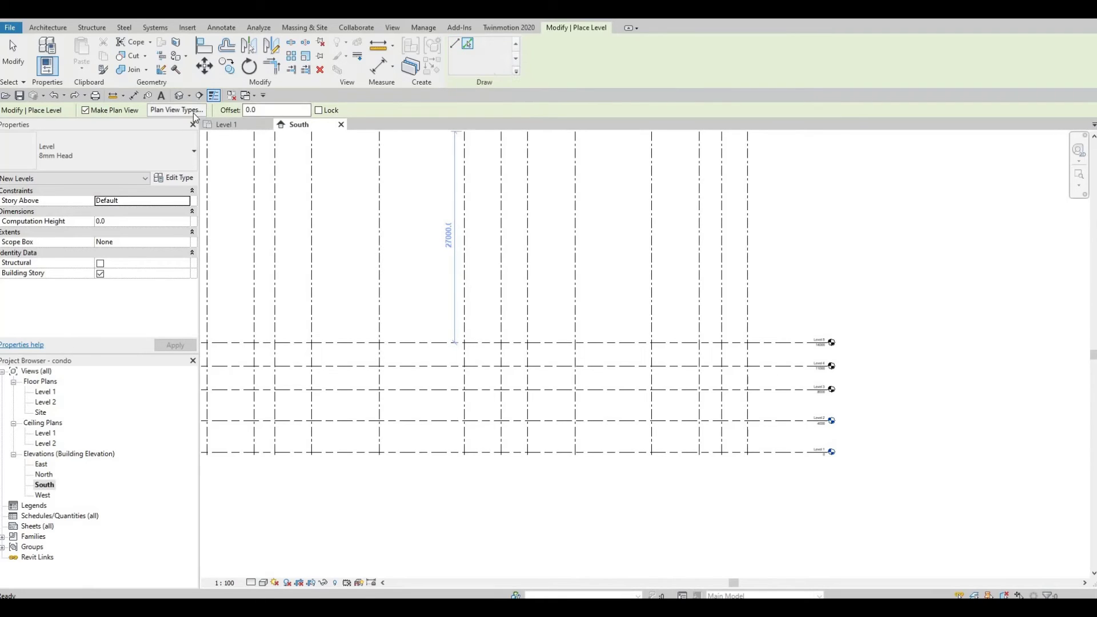
pyautogui.doubleClick(282, 110)
pyautogui.write('3000')
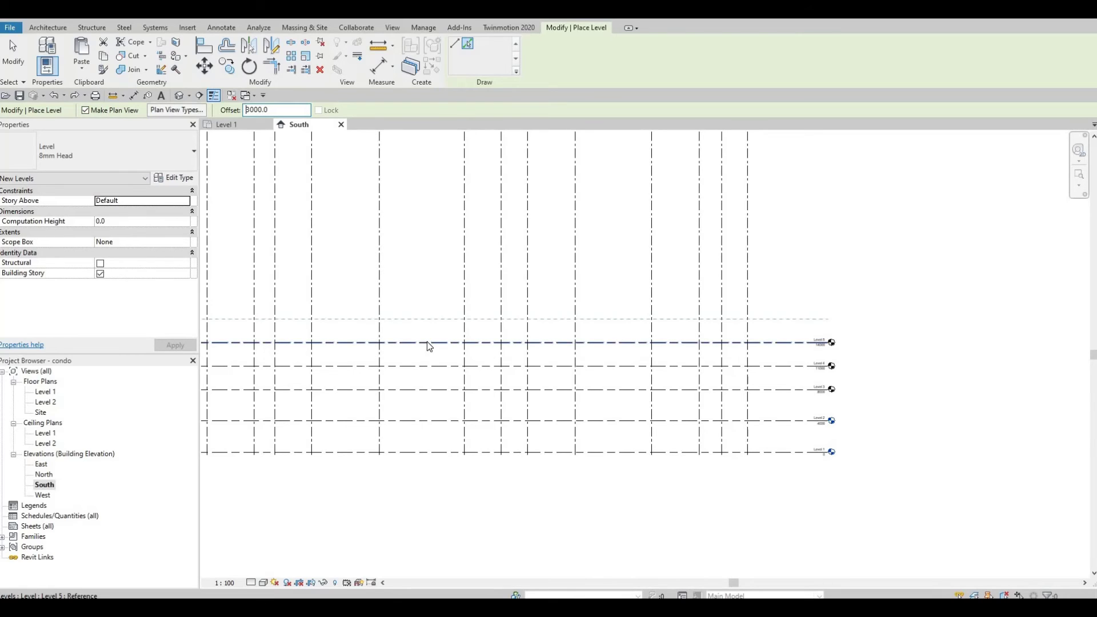
pyautogui.scroll(5, 430, 344)
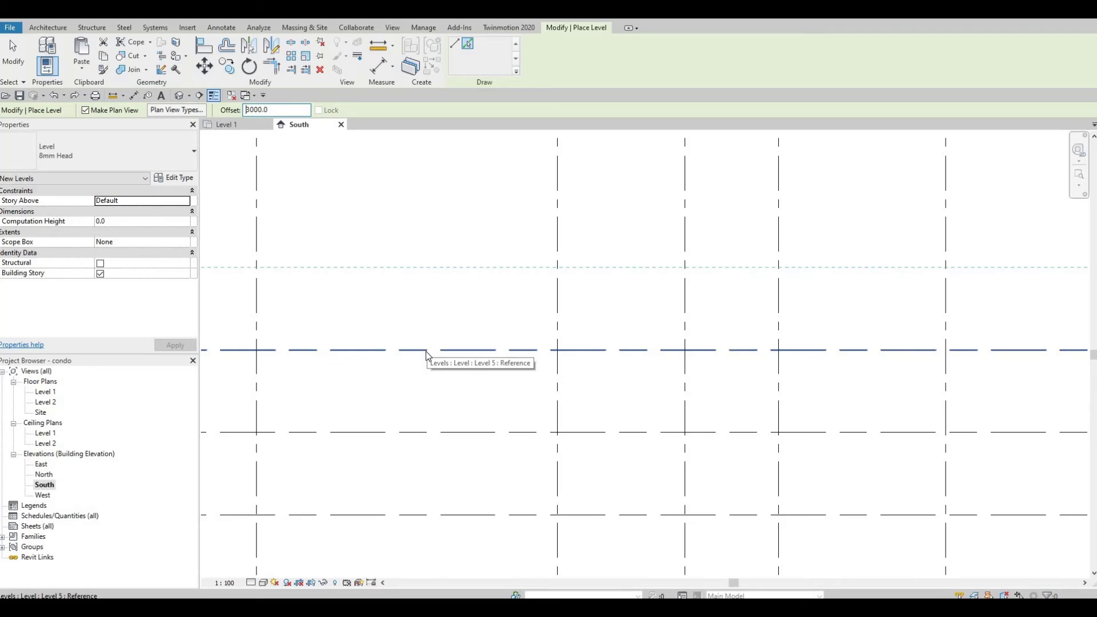
pyautogui.scroll(-5, 433, 269)
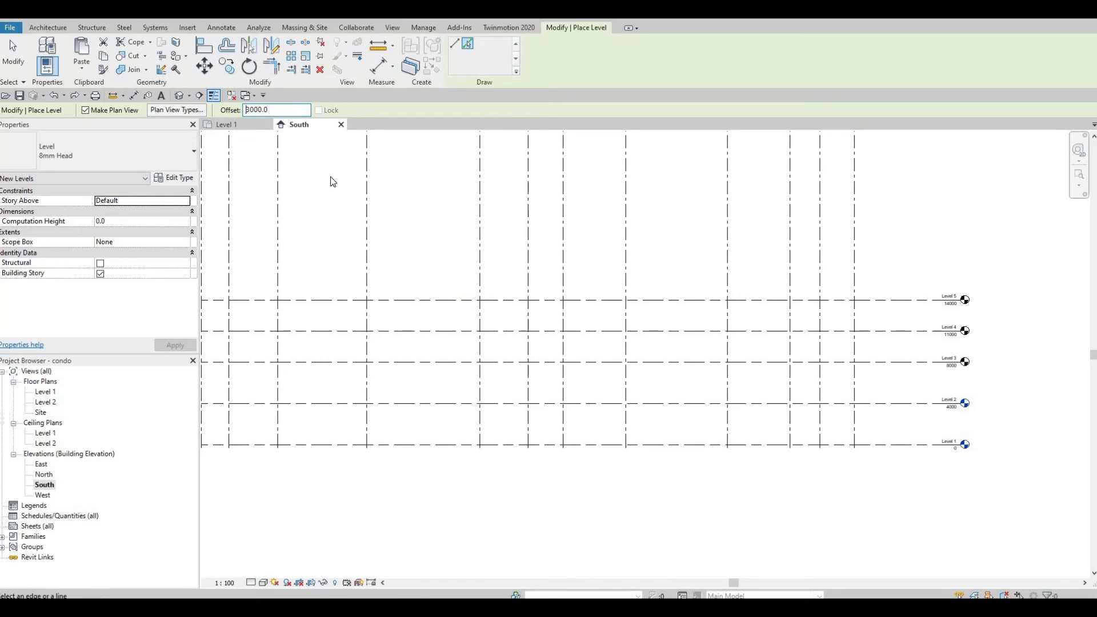
# - Create floor plan views for Level 3, Level 4 and Level 5, dismissing the project save reminder
pyautogui.click(392, 29)
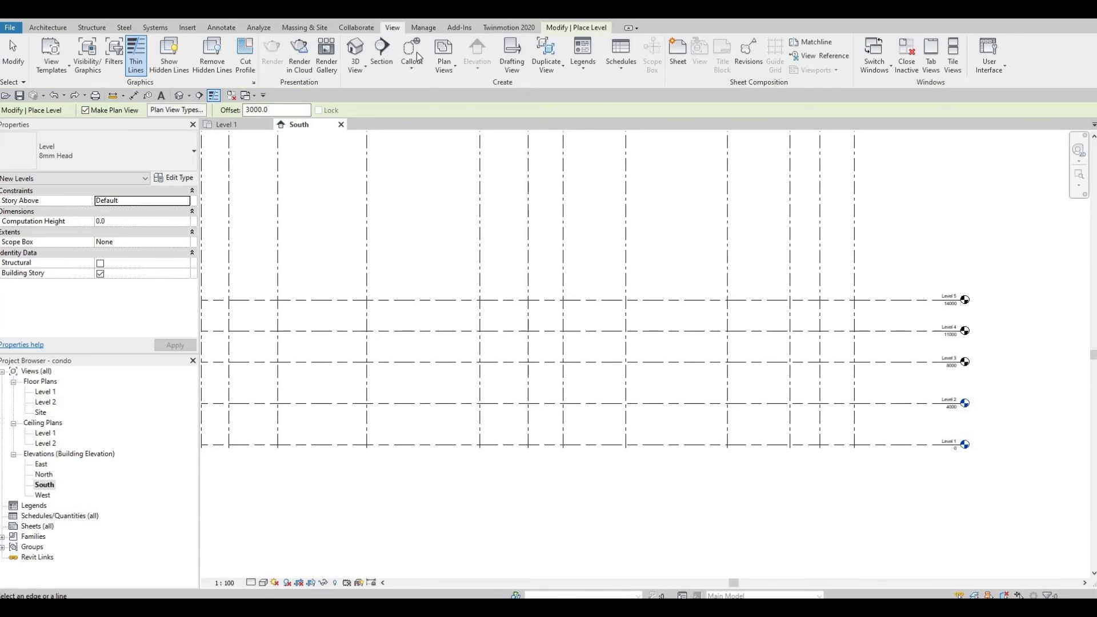
pyautogui.click(445, 69)
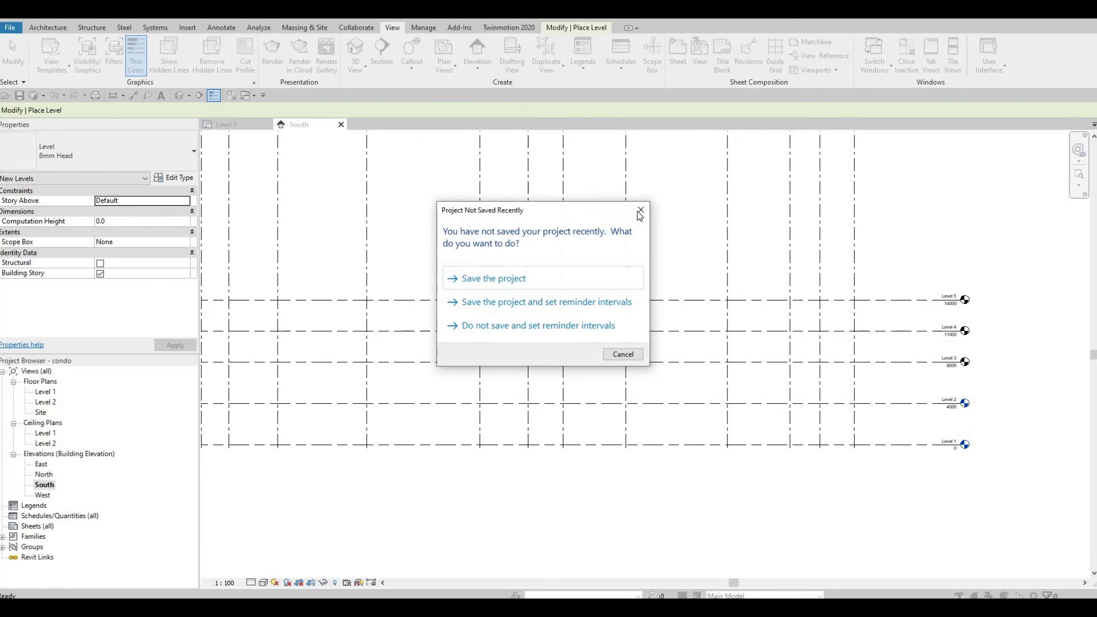
pyautogui.click(641, 212)
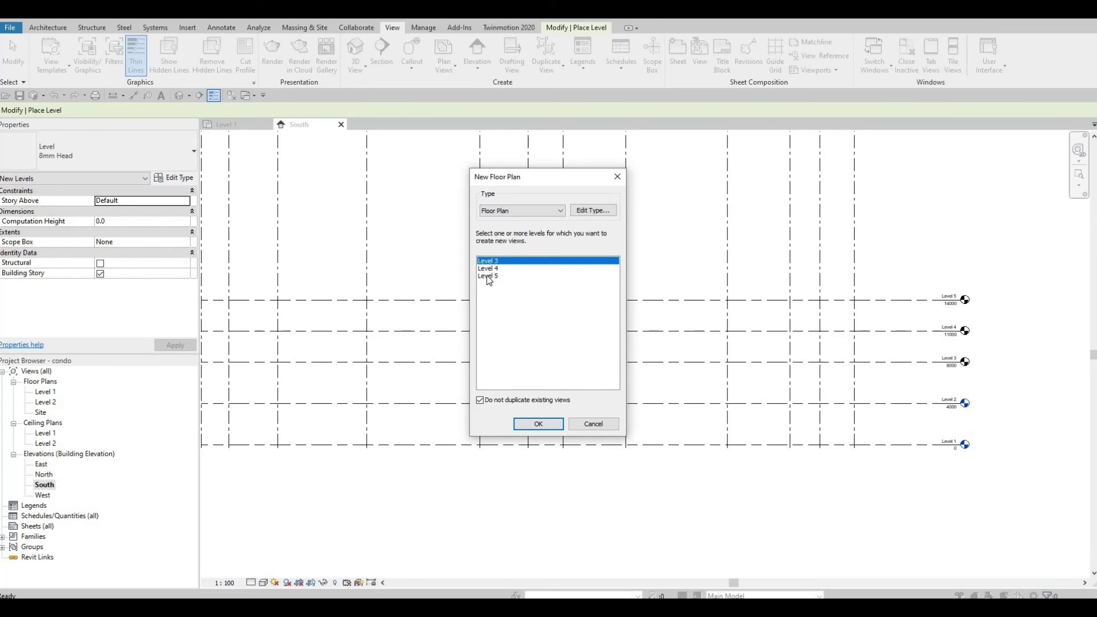
pyautogui.keyDown('shift'); pyautogui.click(487, 275); pyautogui.keyUp('shift')
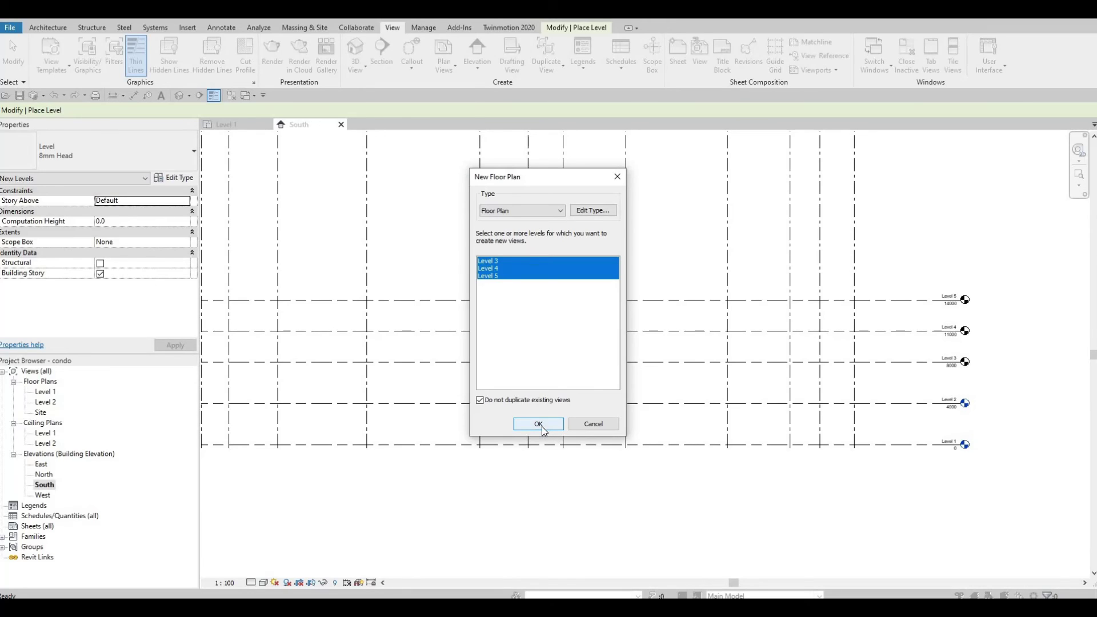
pyautogui.click(538, 424)
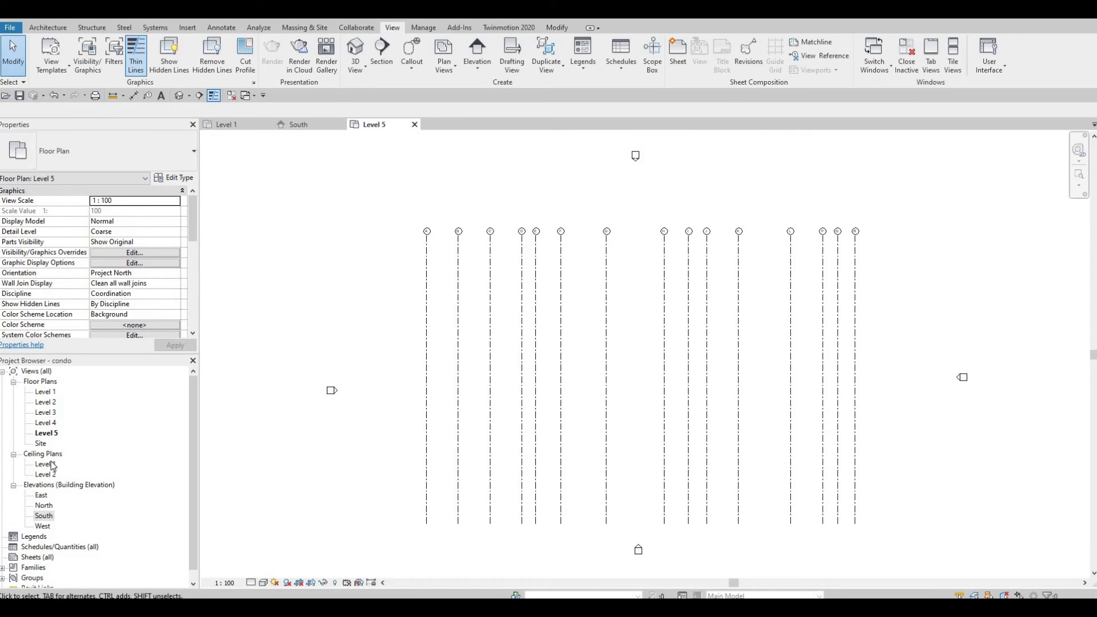
# - Return to the South elevation and create a level offset 3000 mm above Level 5 by picking its line
pyautogui.doubleClick(40, 517)
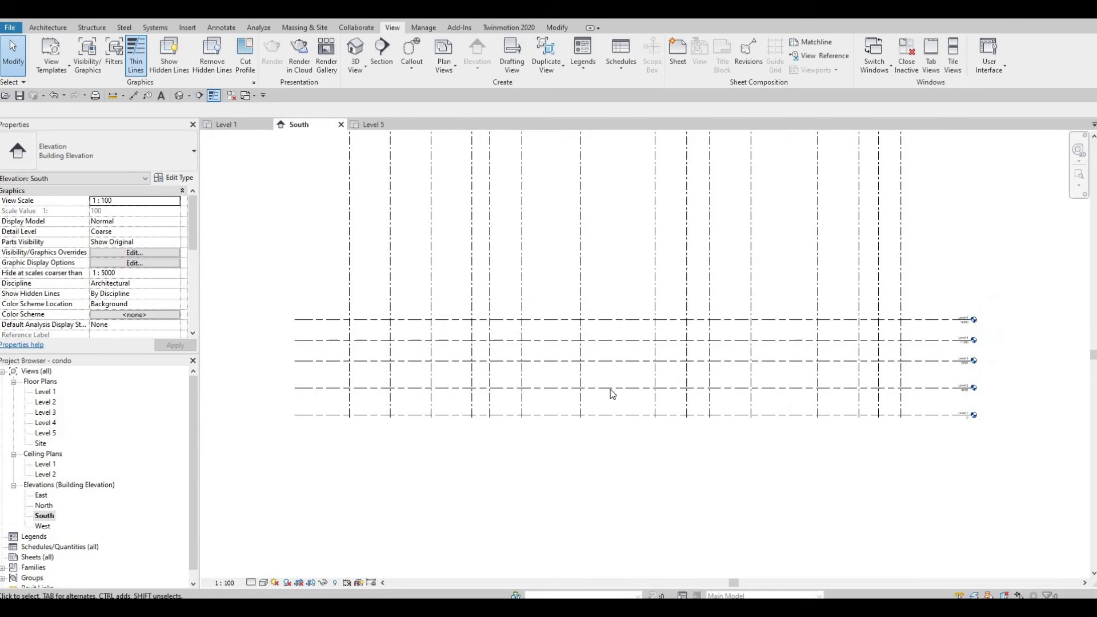
pyautogui.moveTo(674, 372); pyautogui.dragTo(651, 401, button='middle')
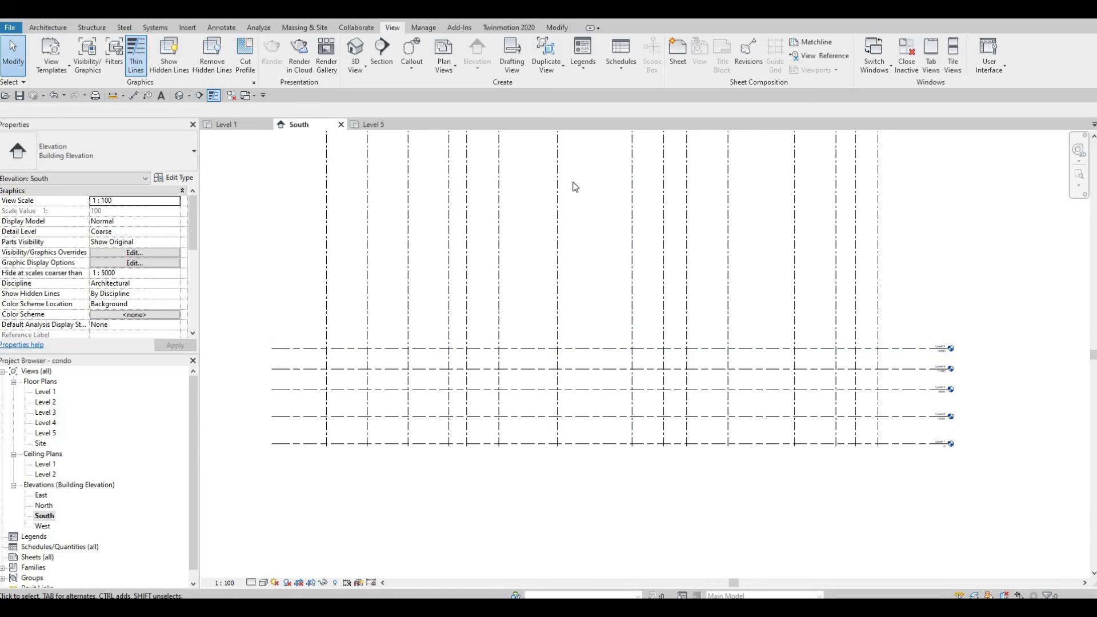
pyautogui.click(55, 29)
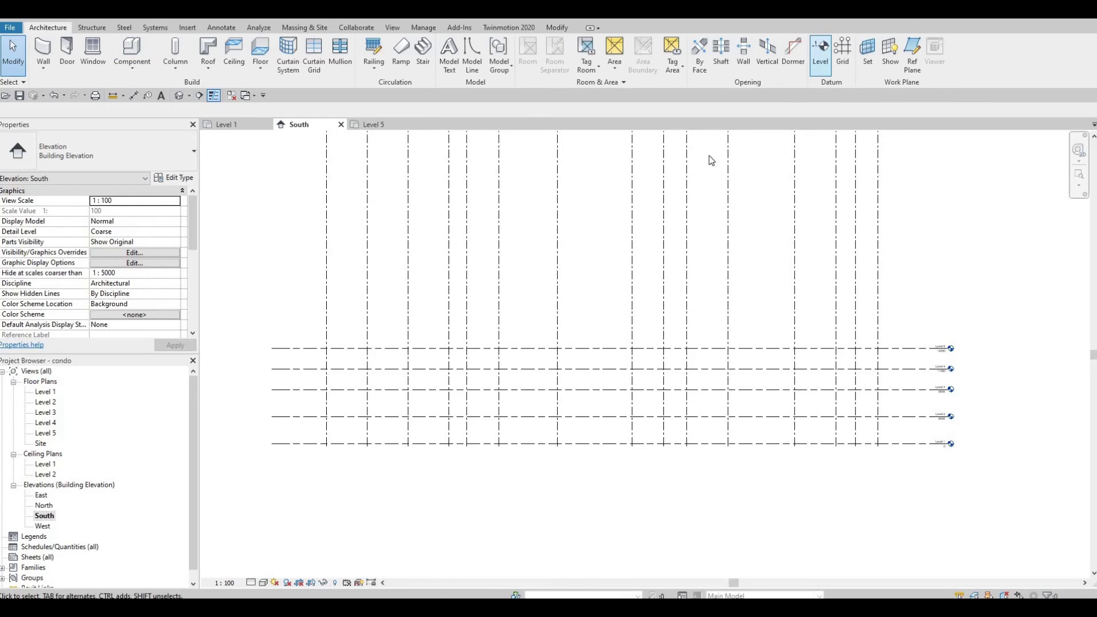
pyautogui.press('l')
pyautogui.press('l')
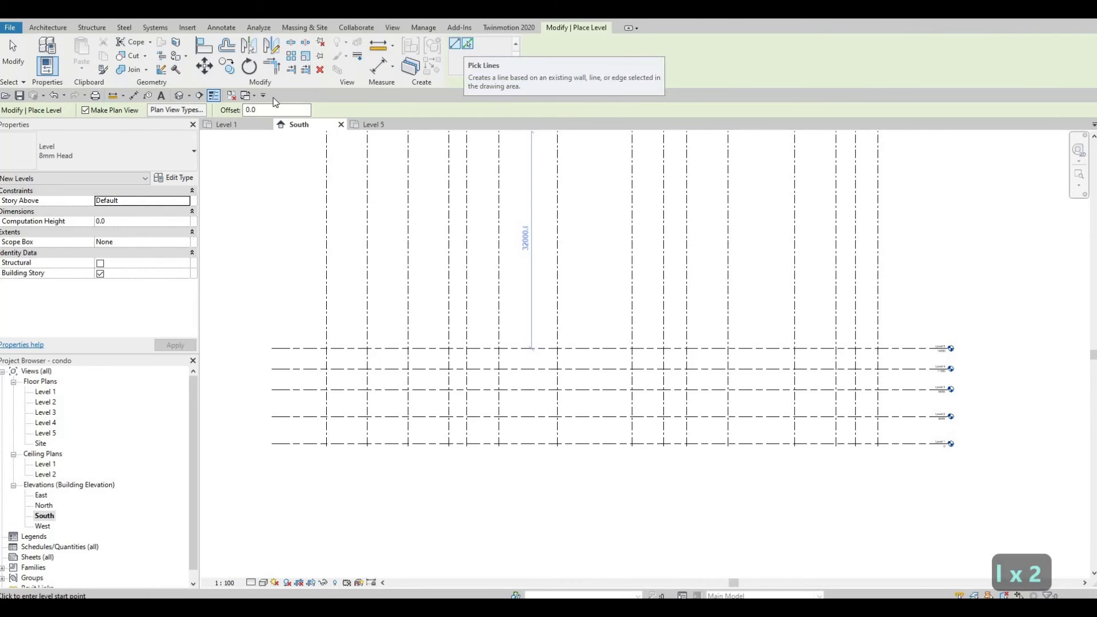
pyautogui.click(466, 46)
pyautogui.click(263, 110)
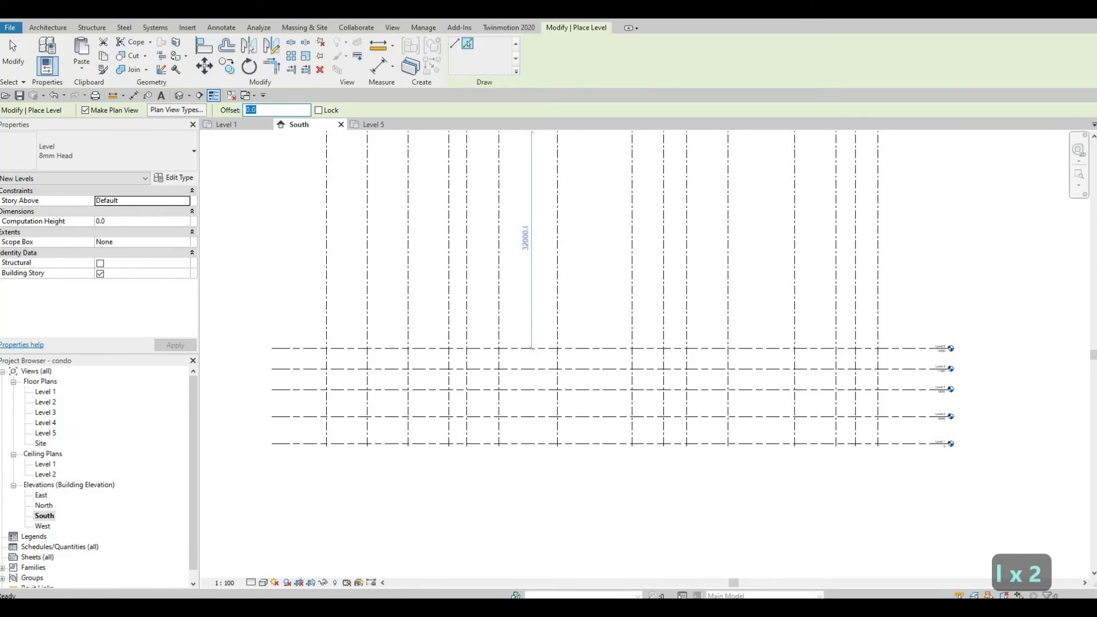
pyautogui.write('3000')
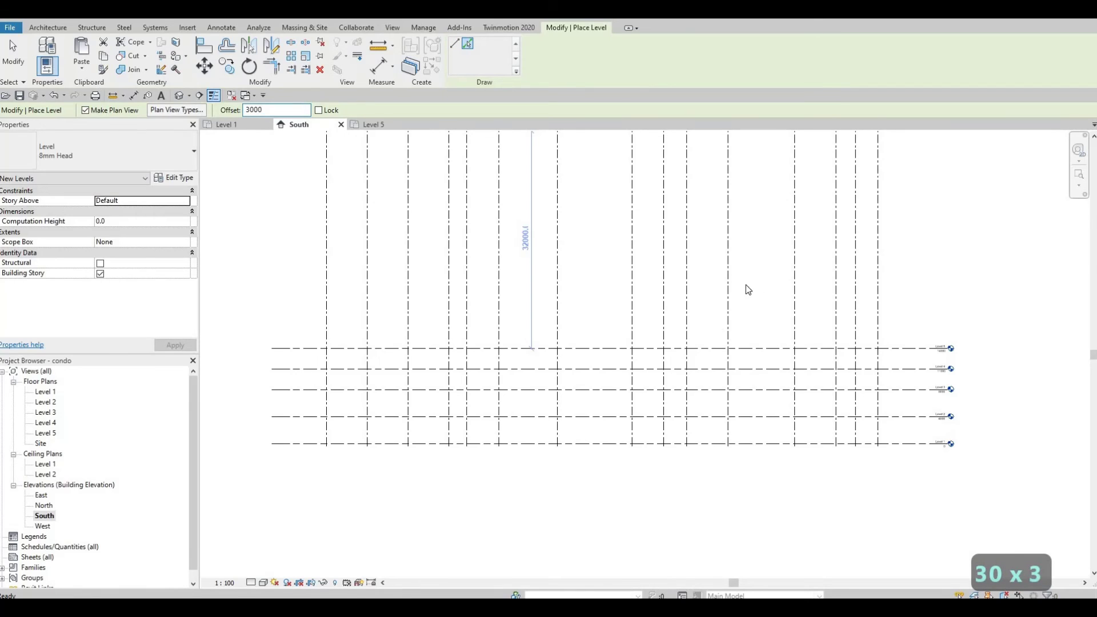
pyautogui.scroll(3, 678, 352)
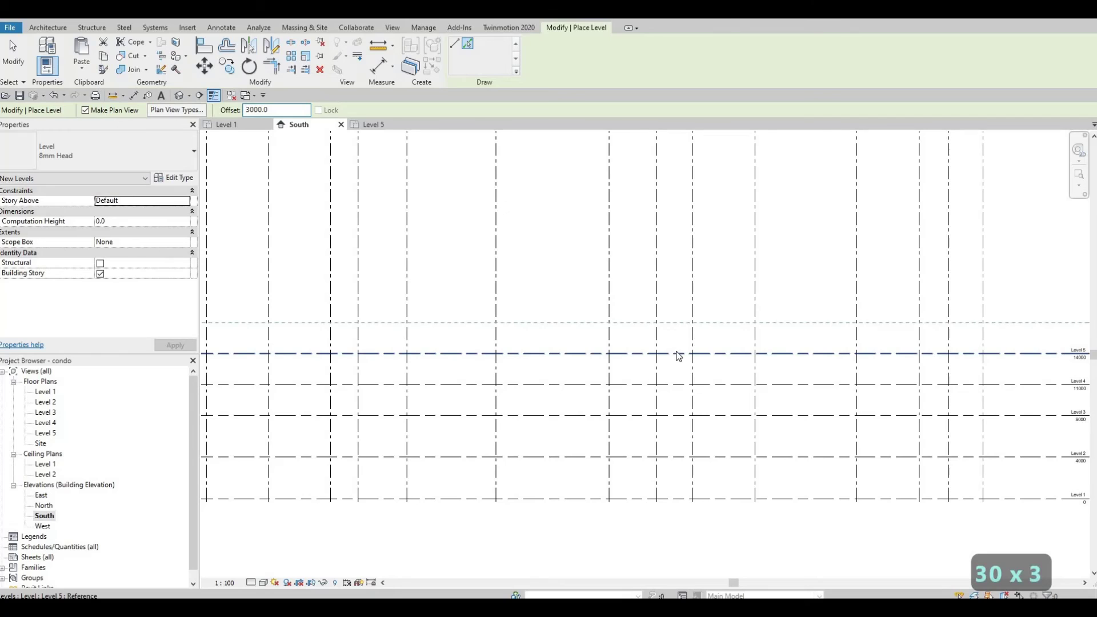
pyautogui.click(677, 354)
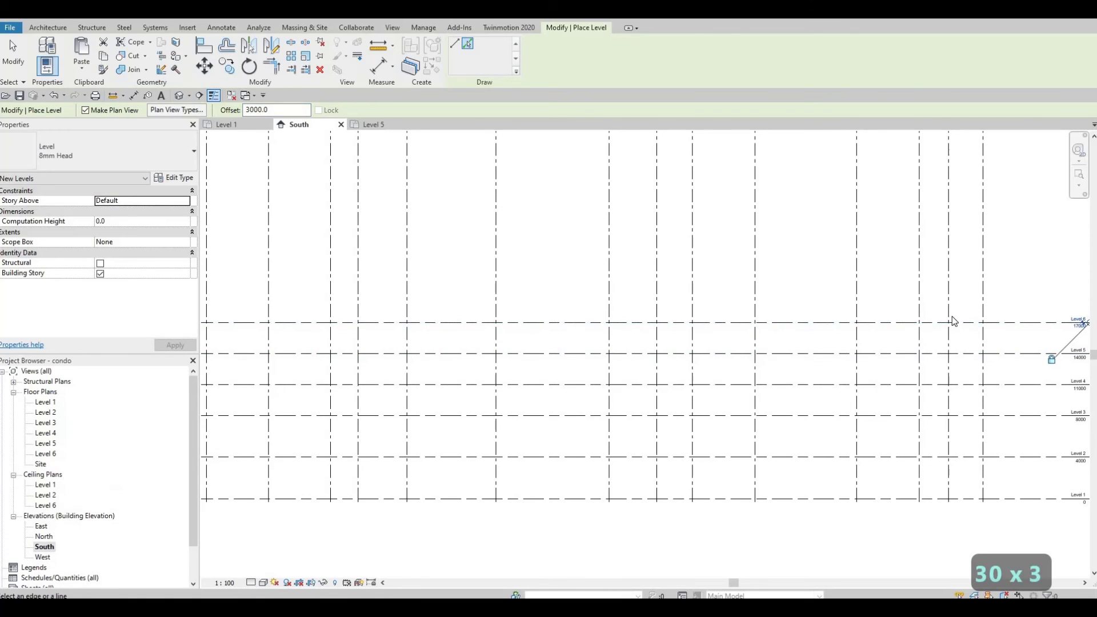
# - Stack sixteen more levels above Level 6 with the same 3000 mm pick-line offset, up to elevation 65000
pyautogui.moveTo(1031, 314); pyautogui.dragTo(804, 330, button='middle')
pyautogui.scroll(3, 804, 330)
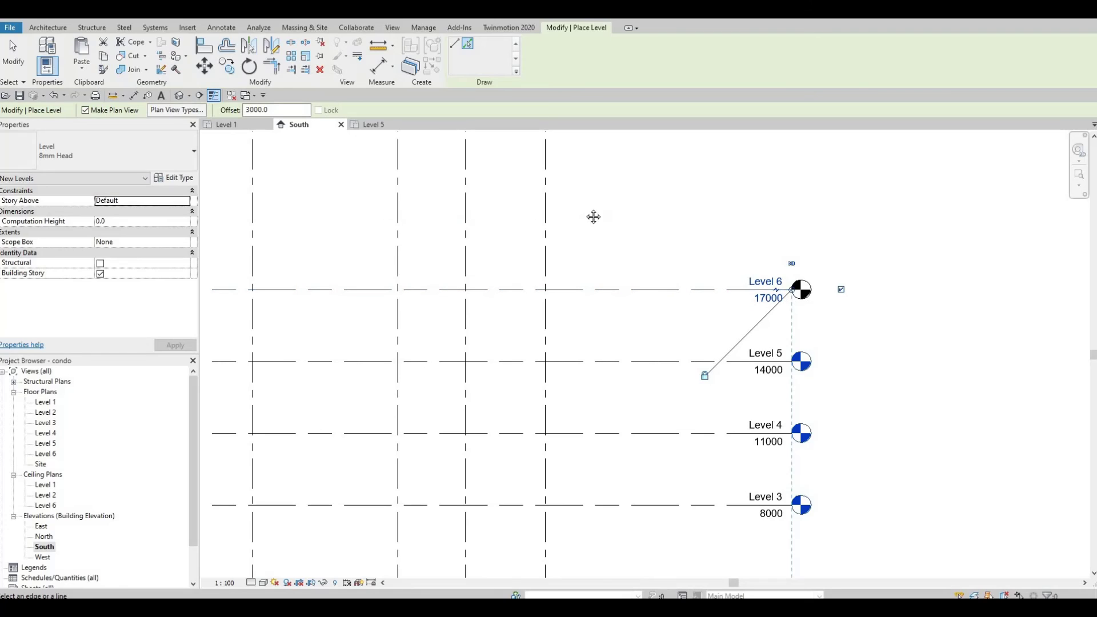
pyautogui.scroll(-1, 360, 206)
pyautogui.moveTo(361, 207); pyautogui.dragTo(586, 210, button='middle')
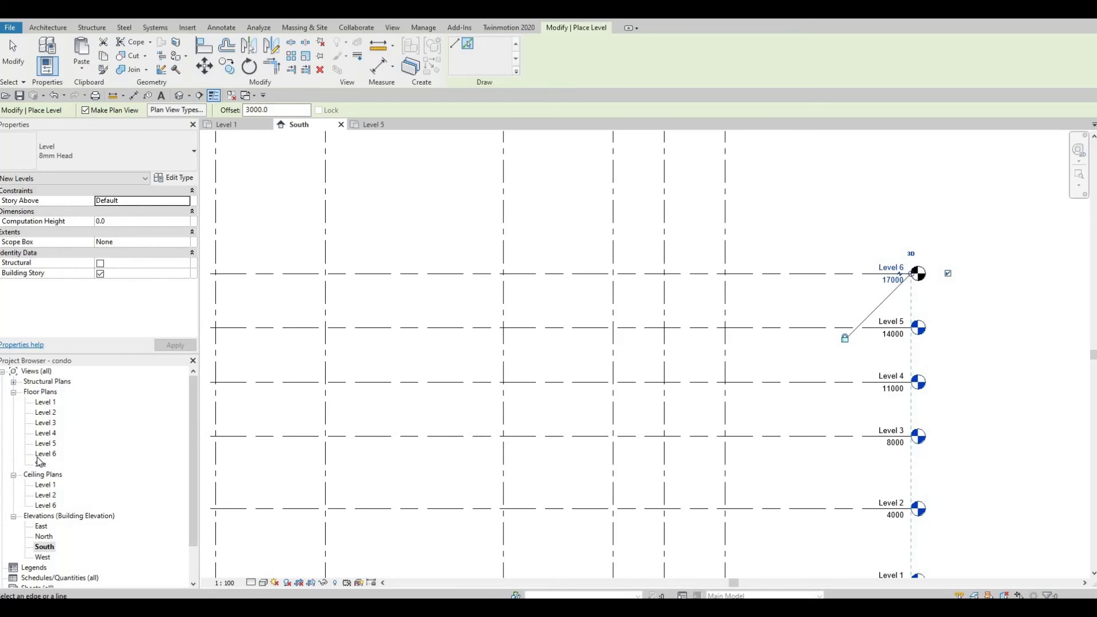
pyautogui.click(507, 271)
pyautogui.moveTo(544, 278); pyautogui.dragTo(540, 352, button='middle')
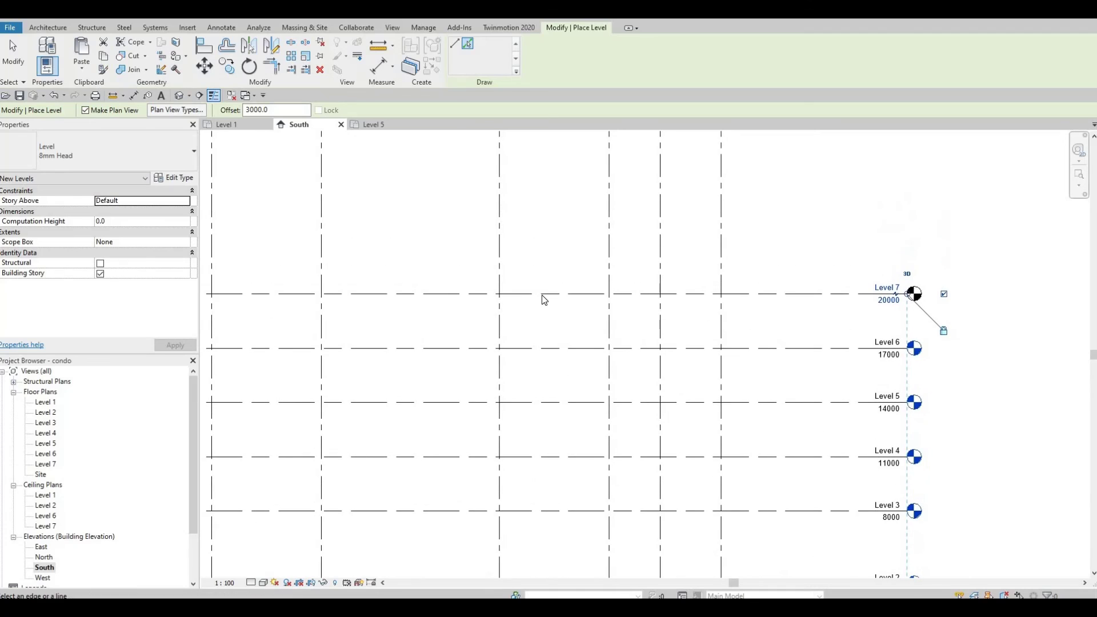
pyautogui.click(552, 235)
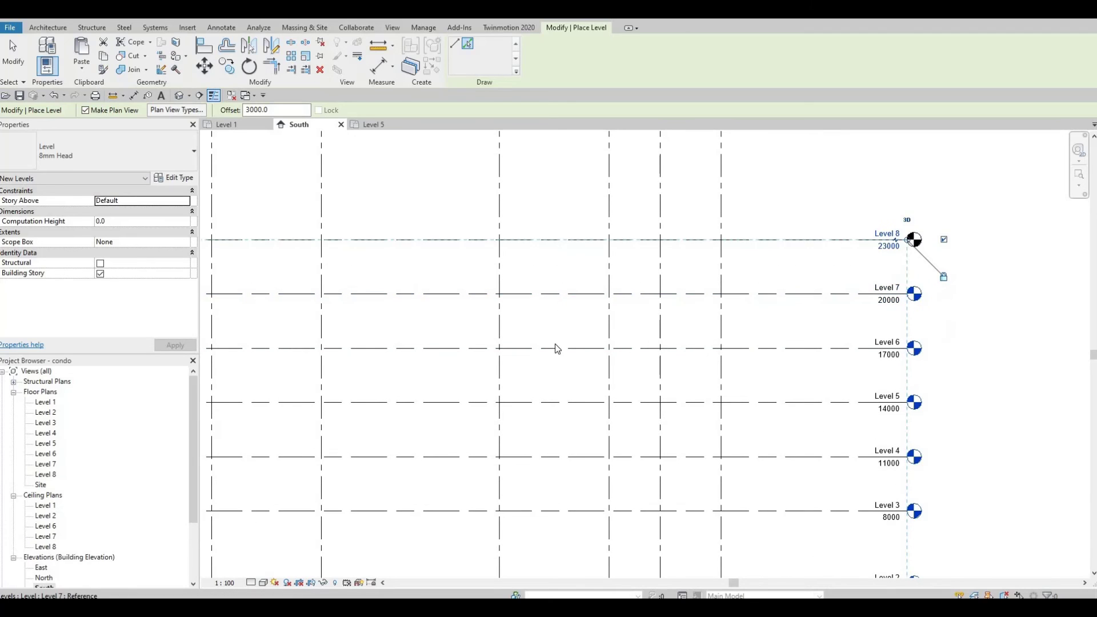
pyautogui.moveTo(558, 238); pyautogui.dragTo(561, 333, button='middle')
pyautogui.click(564, 285)
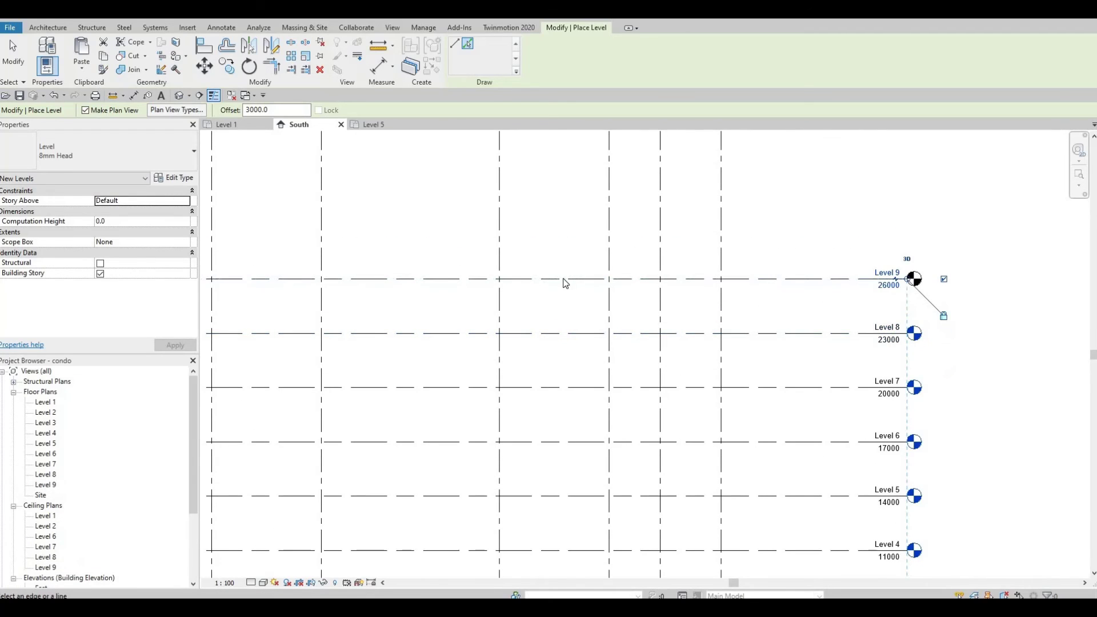
pyautogui.click(560, 262)
pyautogui.moveTo(560, 264); pyautogui.dragTo(563, 372, button='middle')
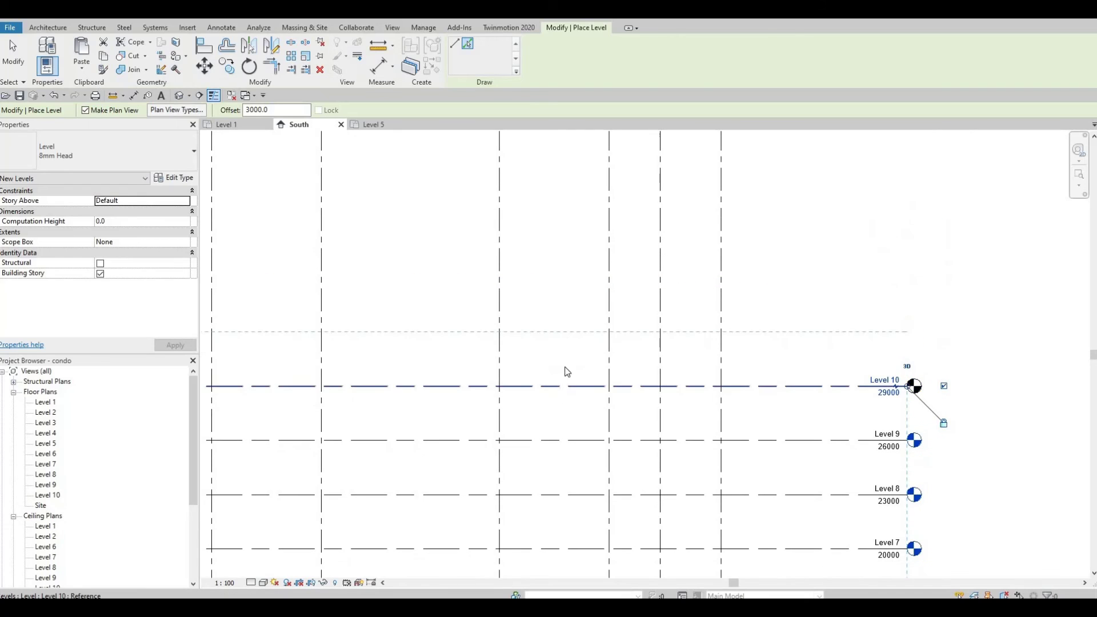
pyautogui.click(563, 378)
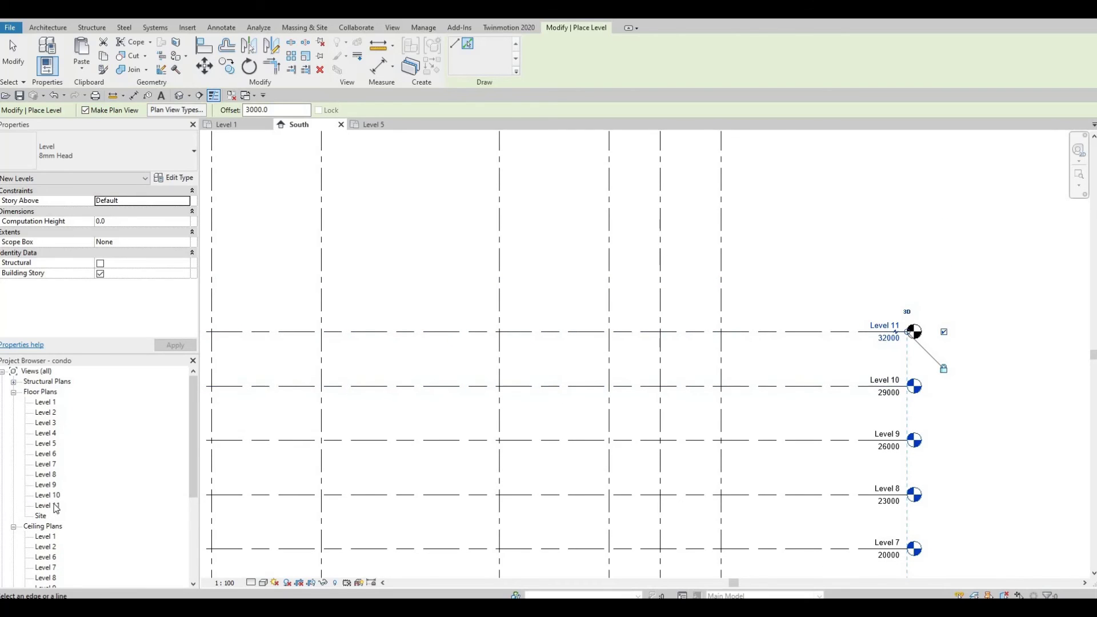
pyautogui.click(560, 285)
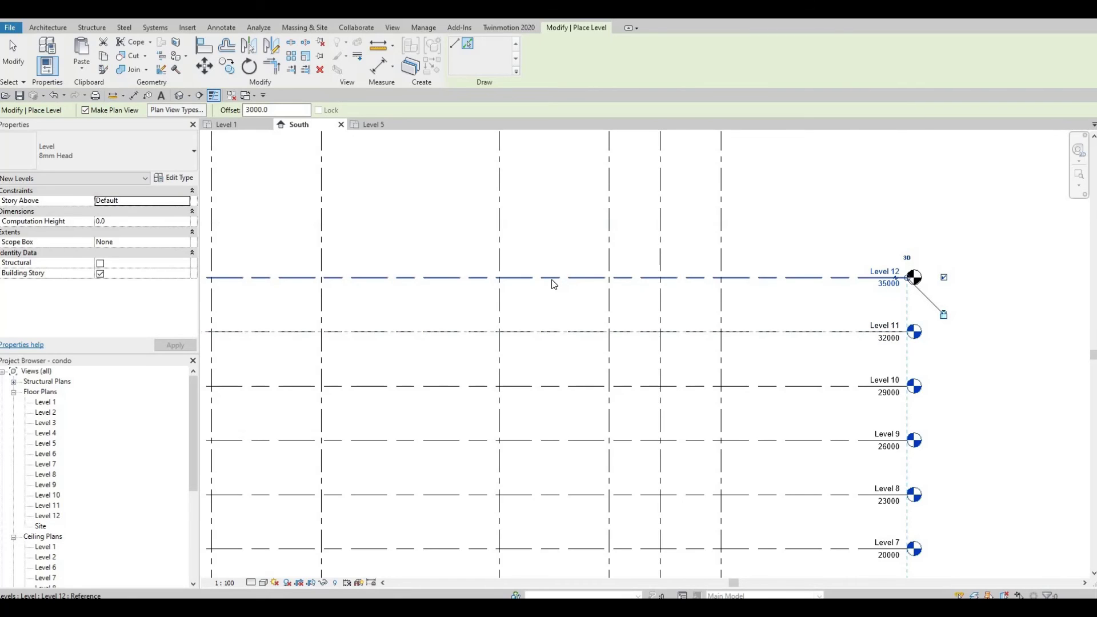
pyautogui.click(552, 281)
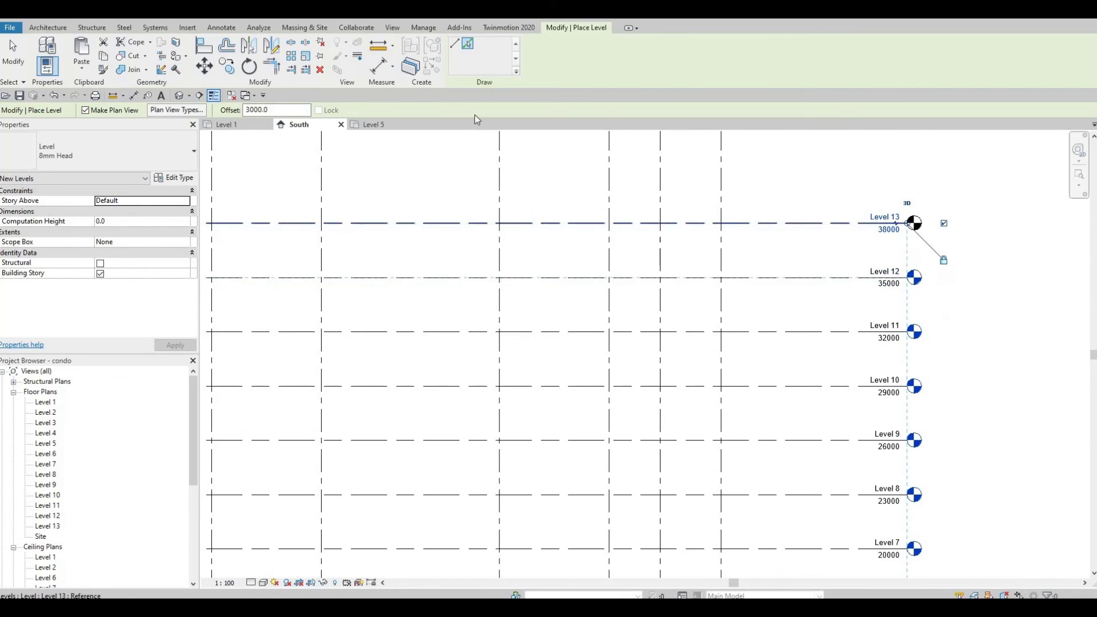
pyautogui.click(538, 219)
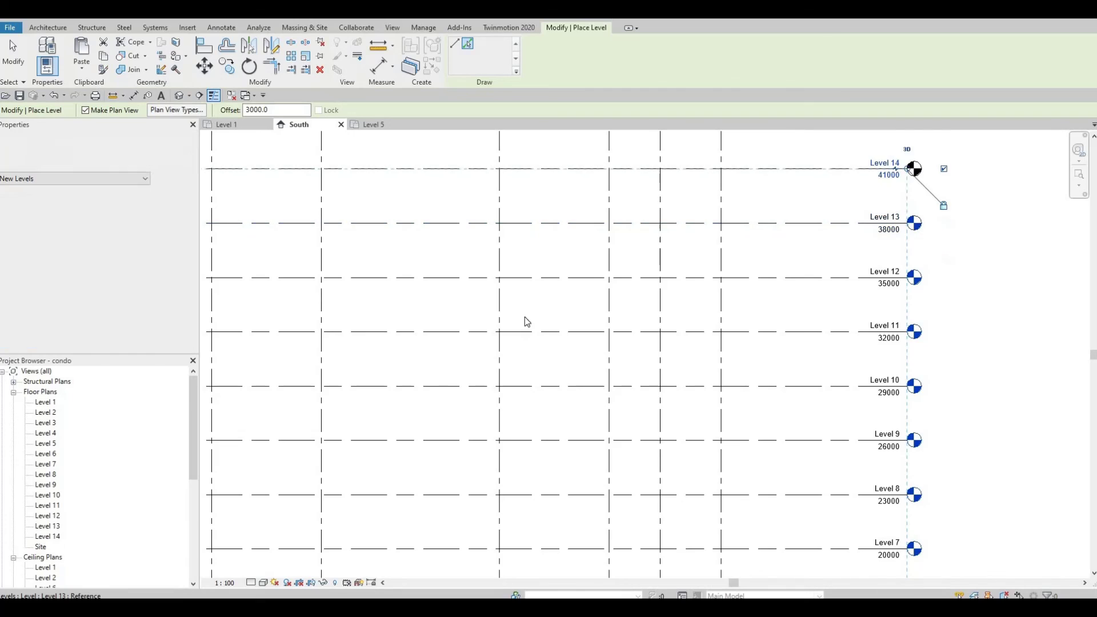
pyautogui.moveTo(553, 164); pyautogui.dragTo(528, 286, button='middle')
pyautogui.click(523, 289)
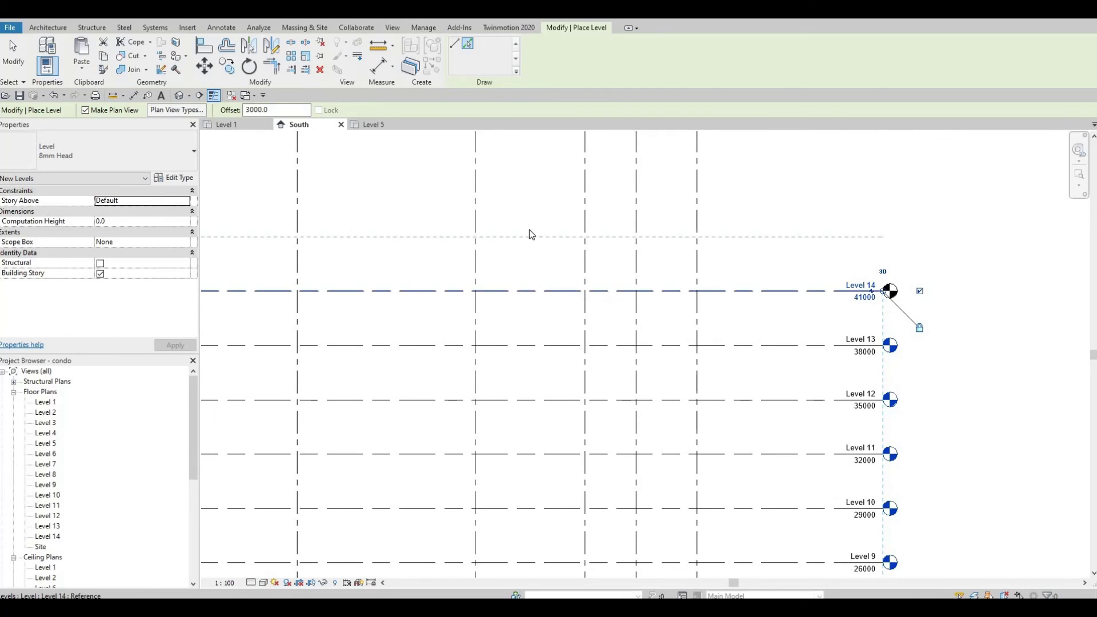
pyautogui.click(542, 236)
pyautogui.keyDown('ctrl'); pyautogui.scroll(2, 551, 274); pyautogui.keyUp('ctrl')
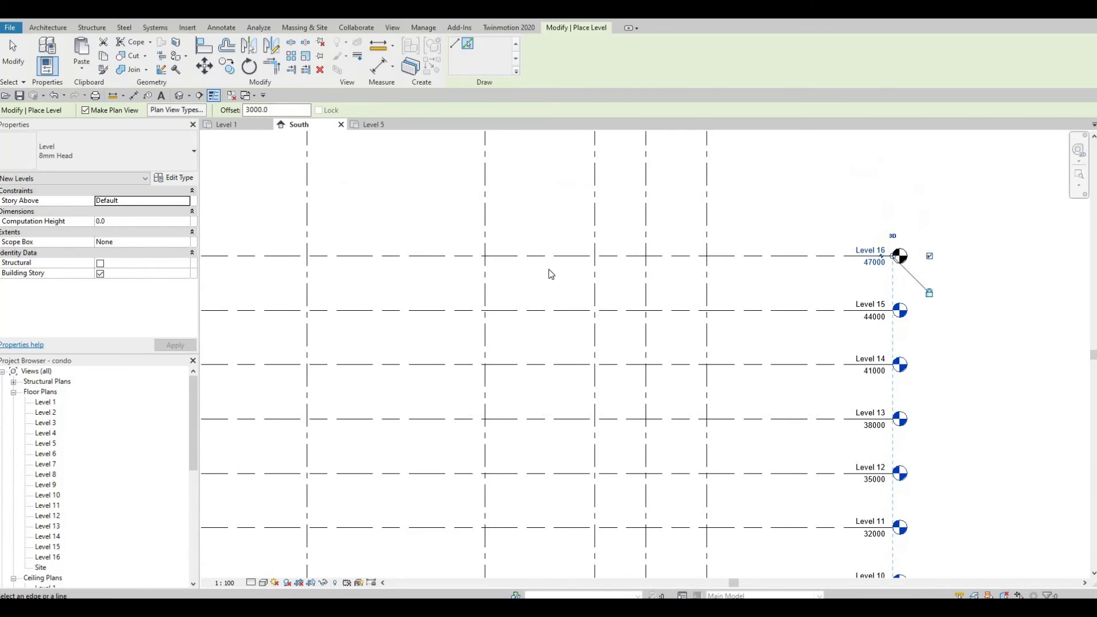
pyautogui.click(529, 237)
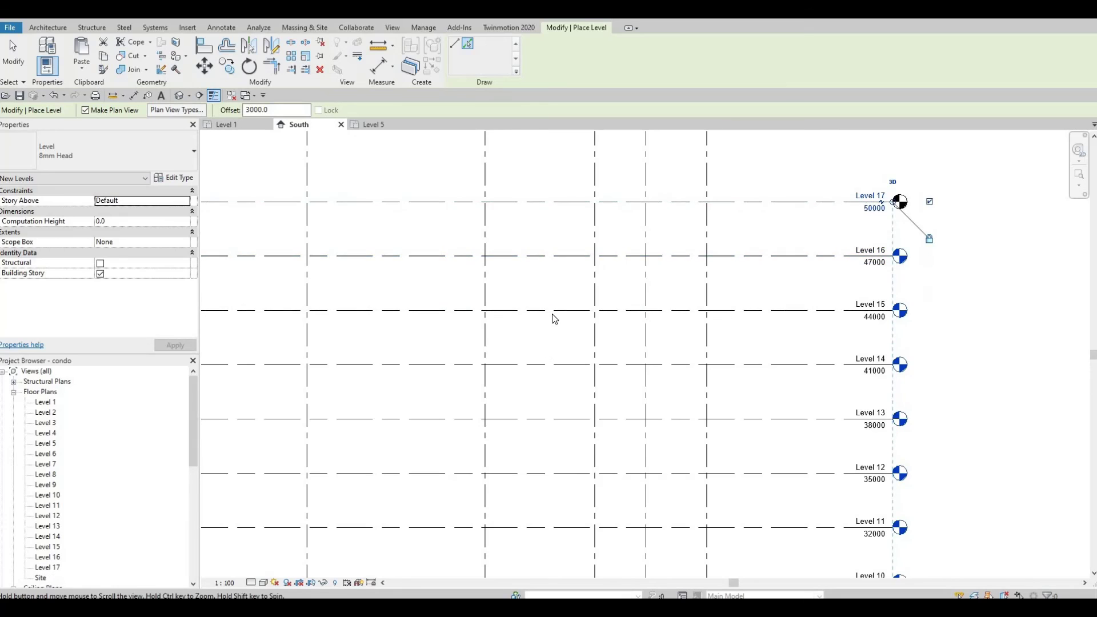
pyautogui.keyDown('ctrl'); pyautogui.scroll(2, 550, 318); pyautogui.keyUp('ctrl')
pyautogui.click(551, 323)
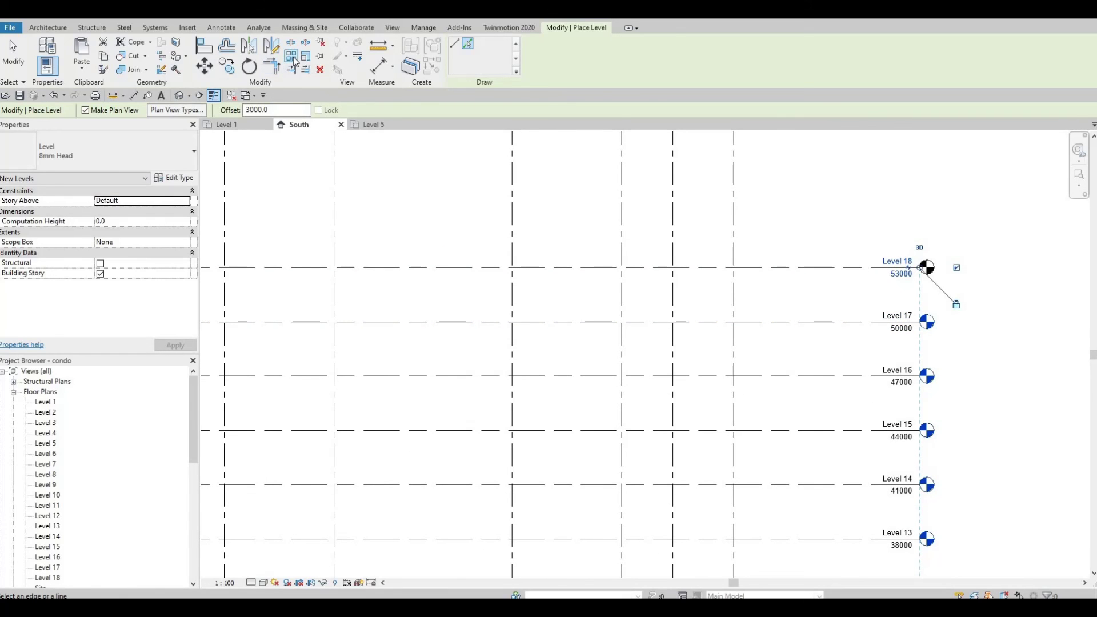
pyautogui.click(548, 266)
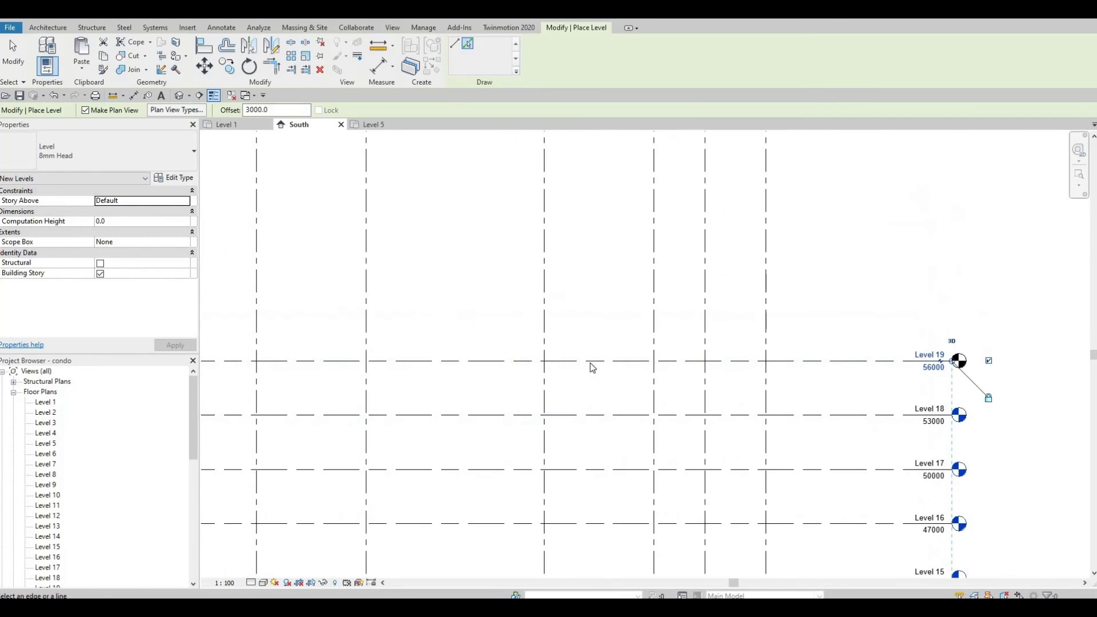
pyautogui.click(573, 309)
pyautogui.click(576, 291)
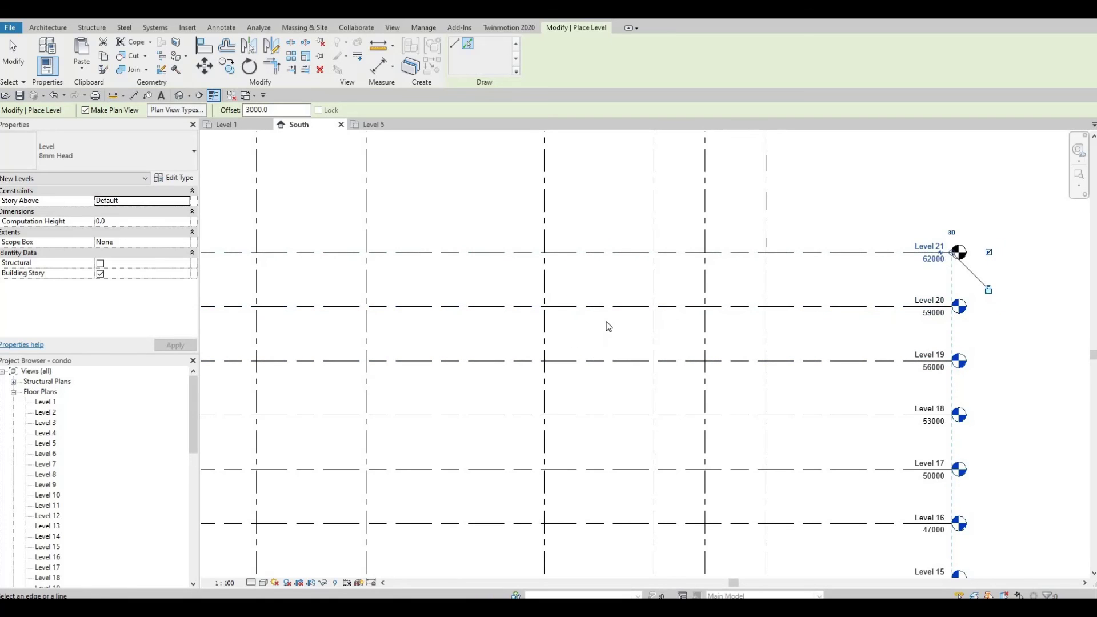
pyautogui.click(553, 264)
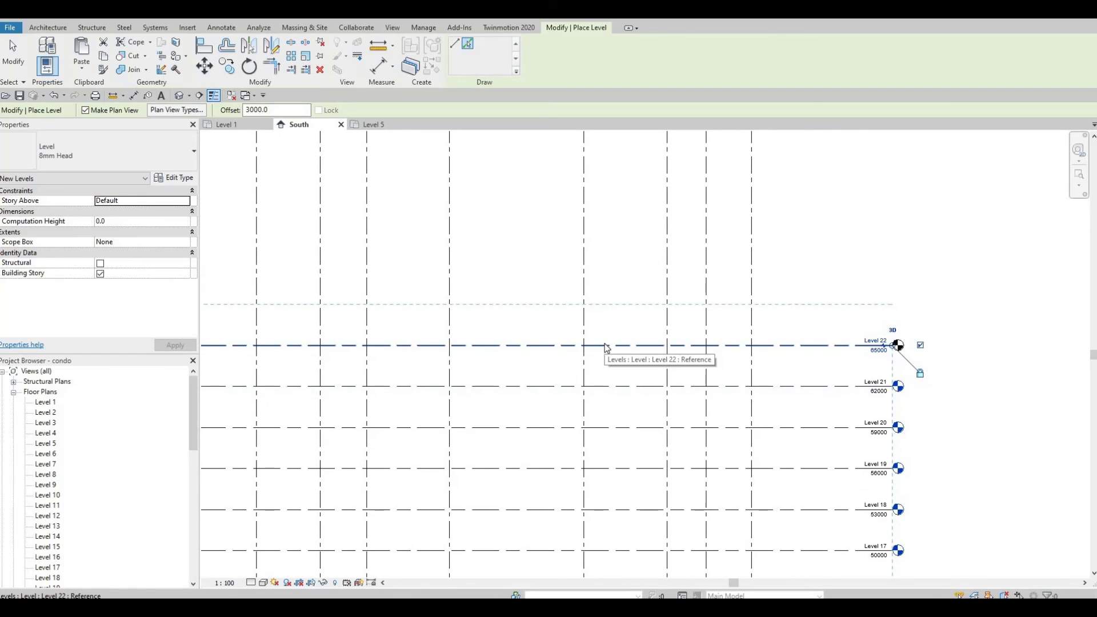
# - Stack thirteen more levels above Level 22 with the 3000 mm pick-line offset, up to elevation 104000
pyautogui.click(604, 309)
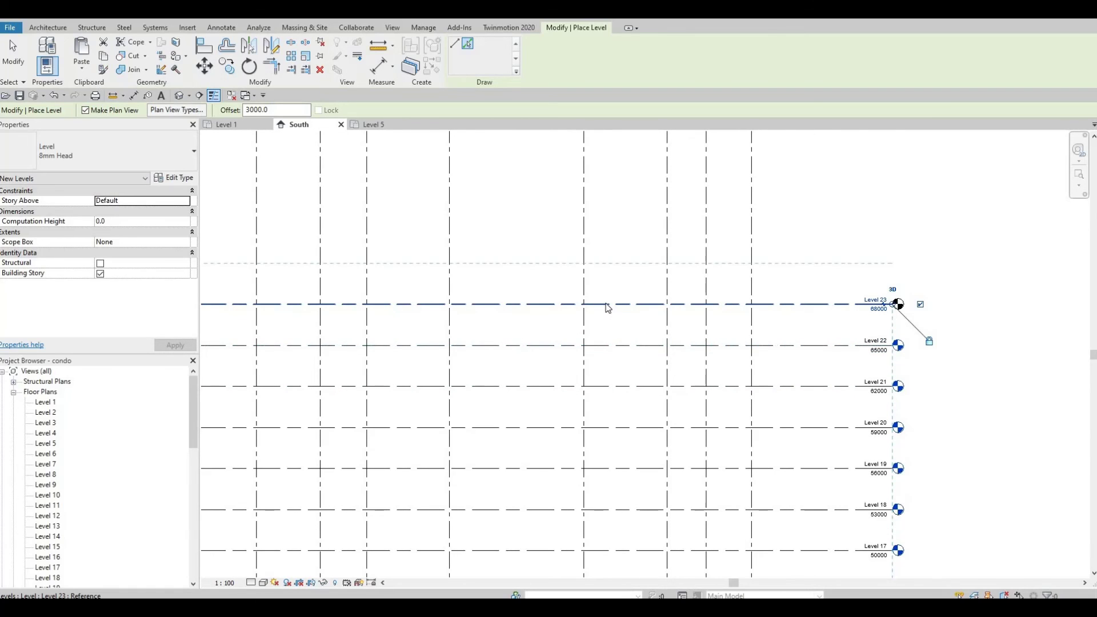
pyautogui.click(607, 304)
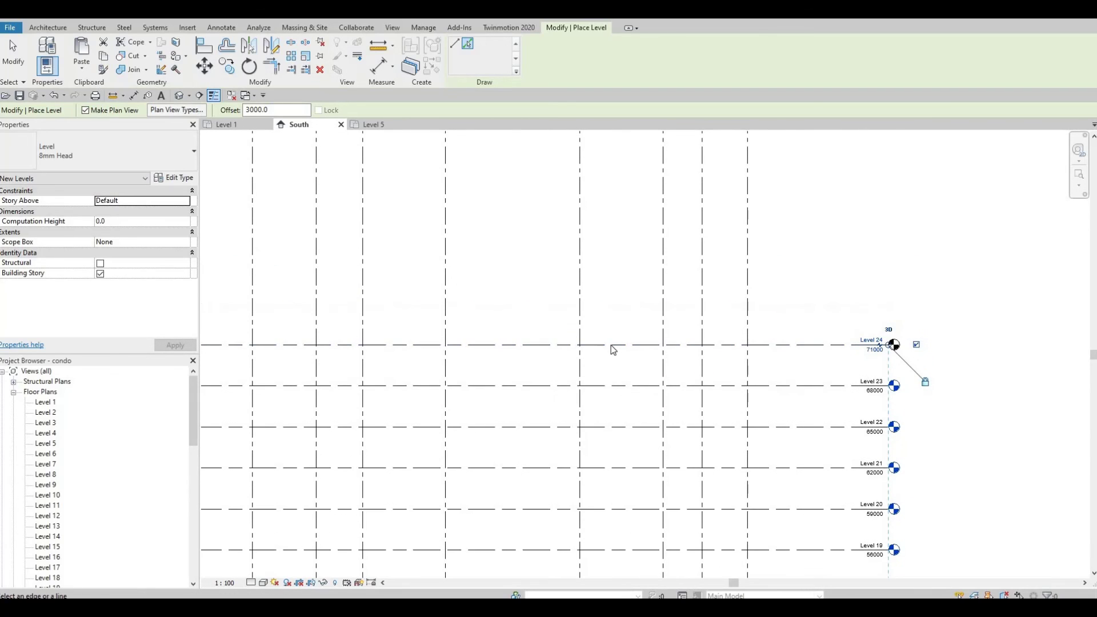
pyautogui.click(630, 334)
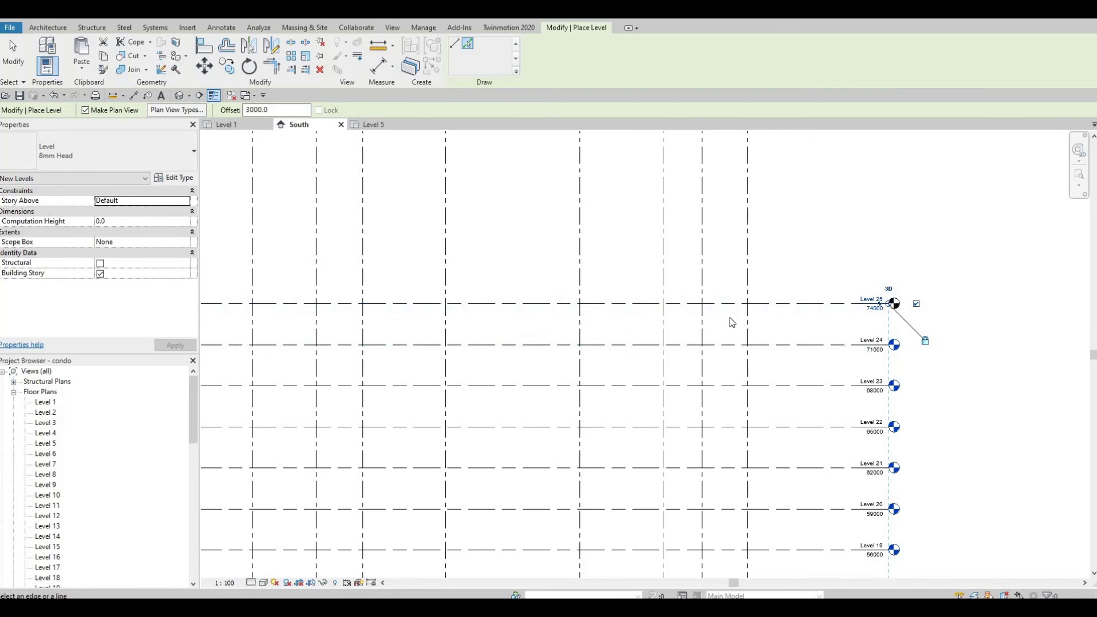
pyautogui.scroll(-2, 732, 323)
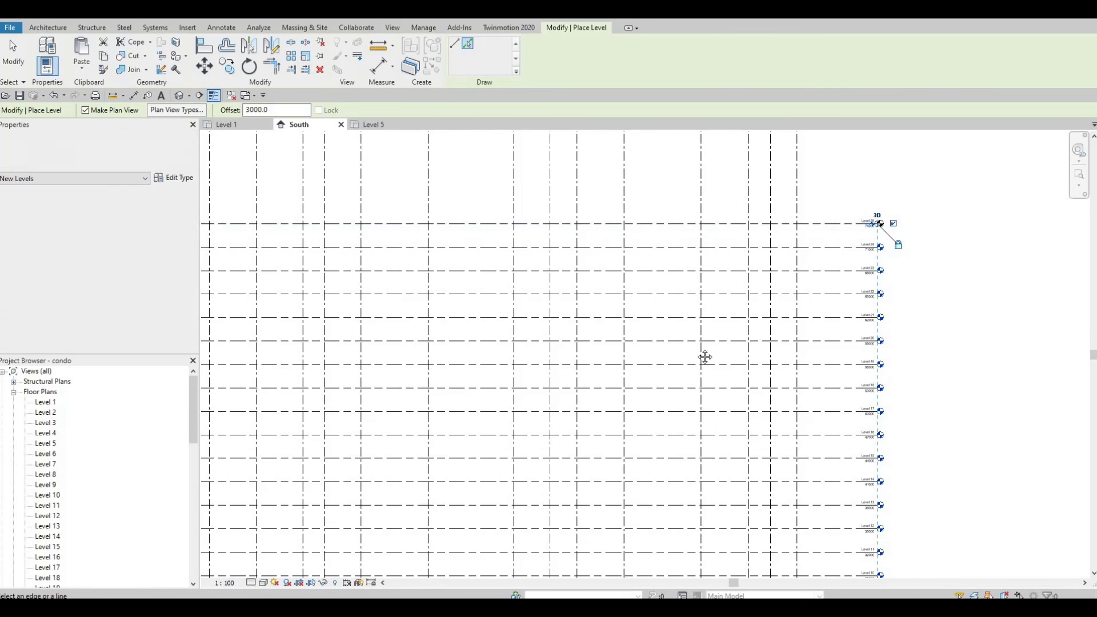
pyautogui.click(679, 289)
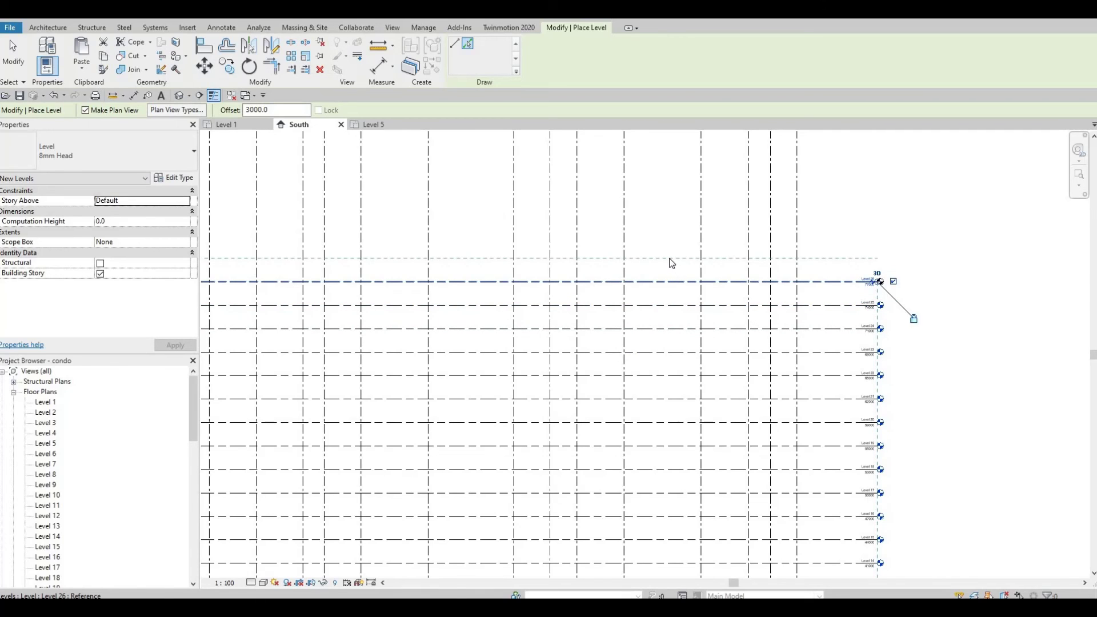
pyautogui.click(672, 263)
pyautogui.click(643, 211)
pyautogui.scroll(3, 634, 217)
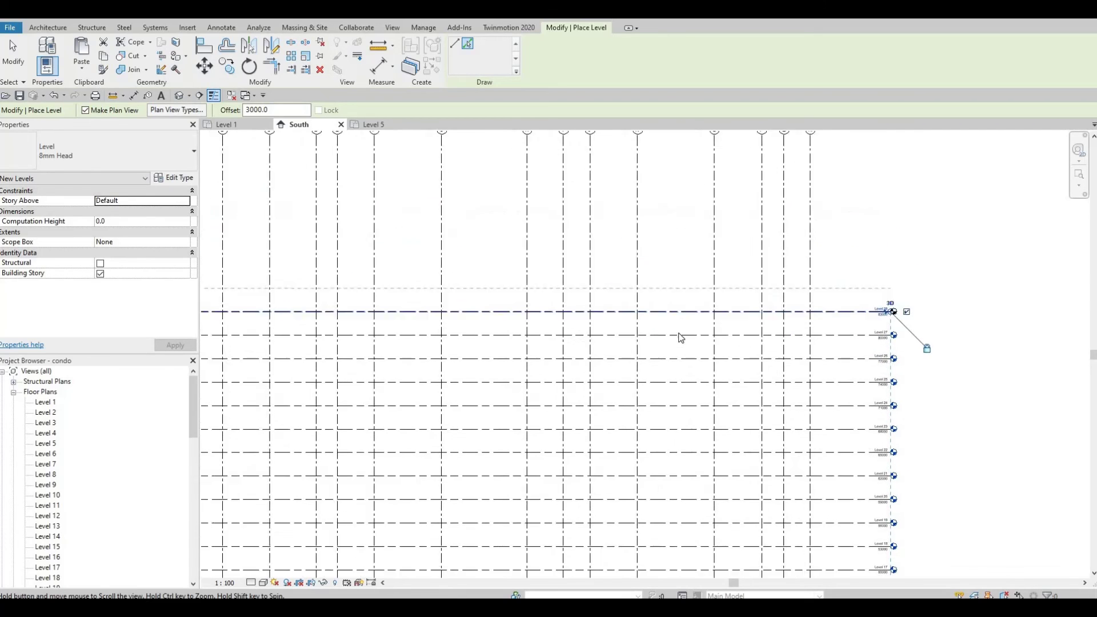
pyautogui.click(686, 327)
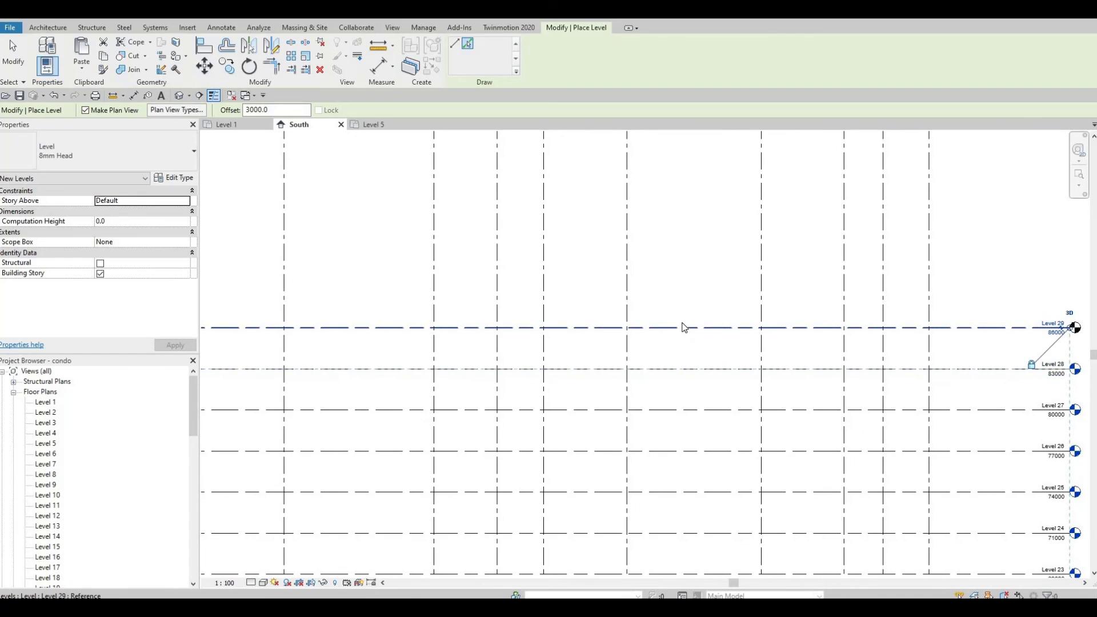
pyautogui.click(684, 291)
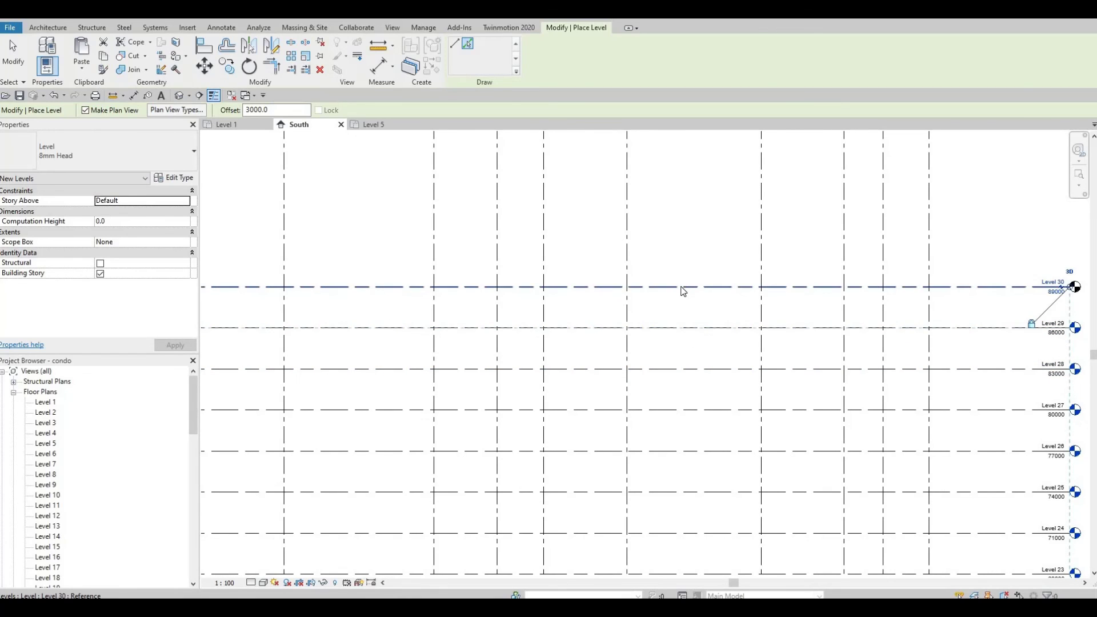
pyautogui.click(681, 286)
pyautogui.moveTo(688, 285); pyautogui.dragTo(680, 381, button='middle')
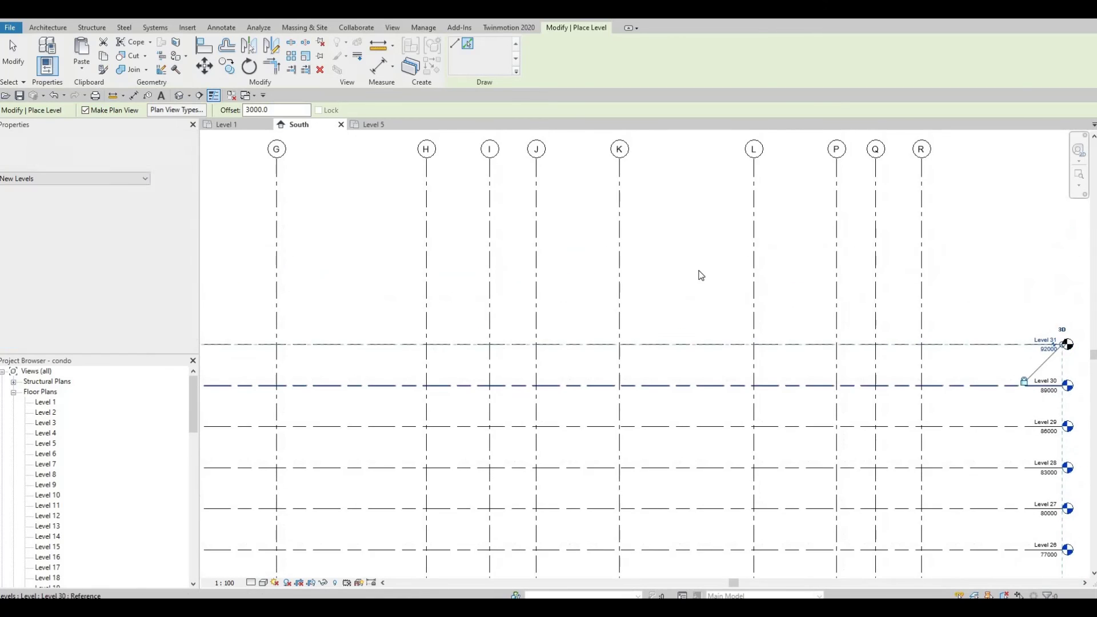
pyautogui.scroll(-1, 701, 286)
pyautogui.moveTo(702, 326); pyautogui.dragTo(712, 238, button='middle')
pyautogui.scroll(-1, 712, 237)
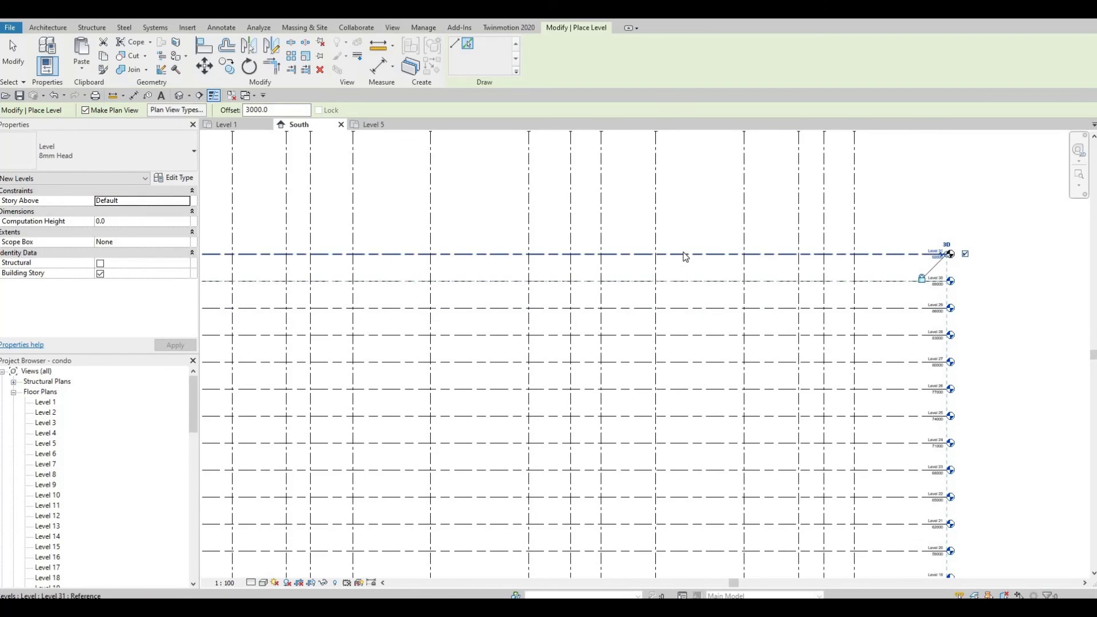
pyautogui.click(686, 230)
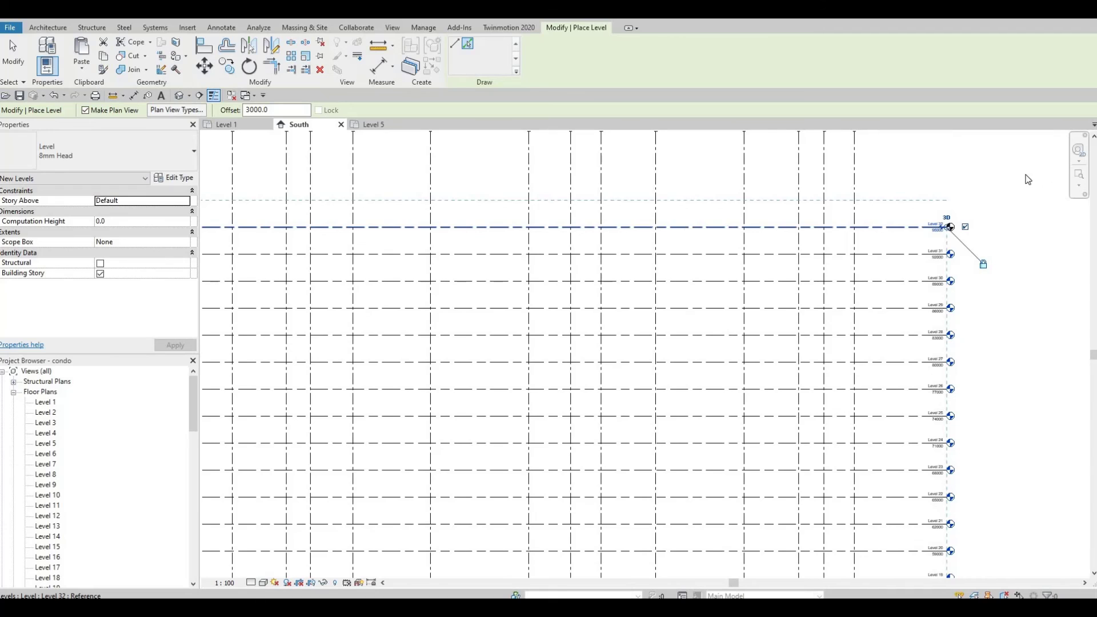
pyautogui.scroll(2, 1026, 178)
pyautogui.scroll(5, 873, 265)
pyautogui.moveTo(960, 263); pyautogui.dragTo(961, 326, button='middle')
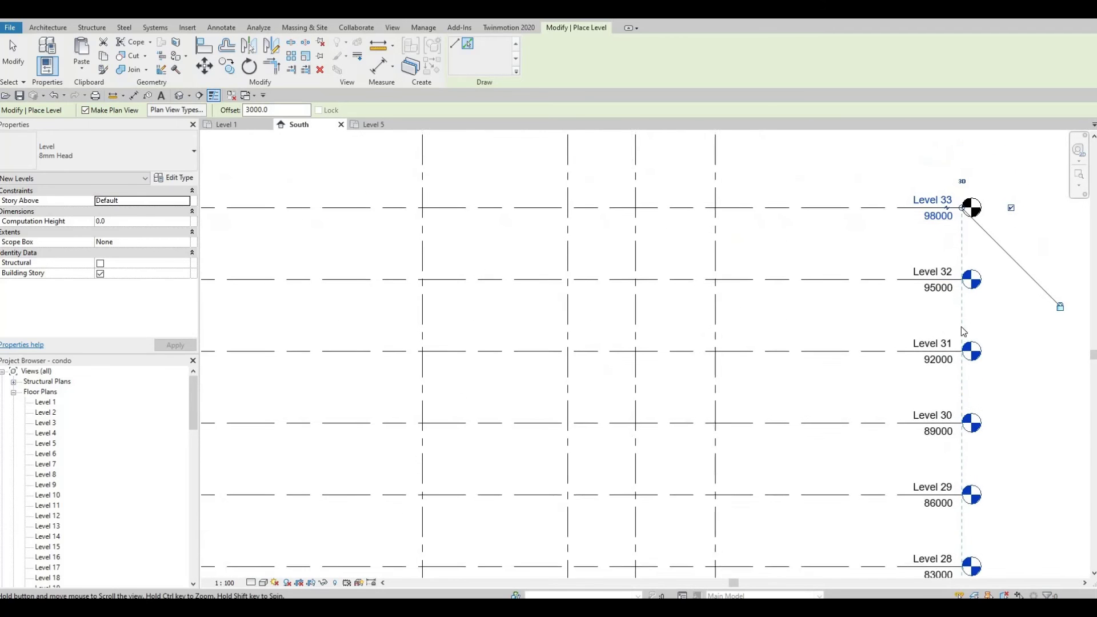
pyautogui.scroll(-3, 623, 291)
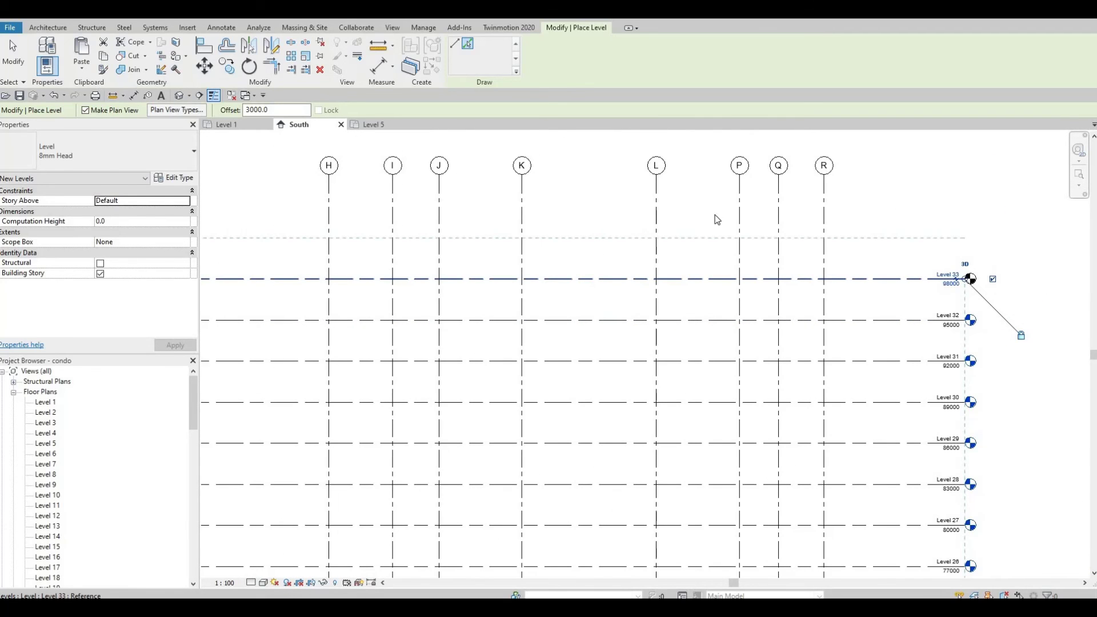
pyautogui.click(680, 236)
pyautogui.scroll(3, 566, 249)
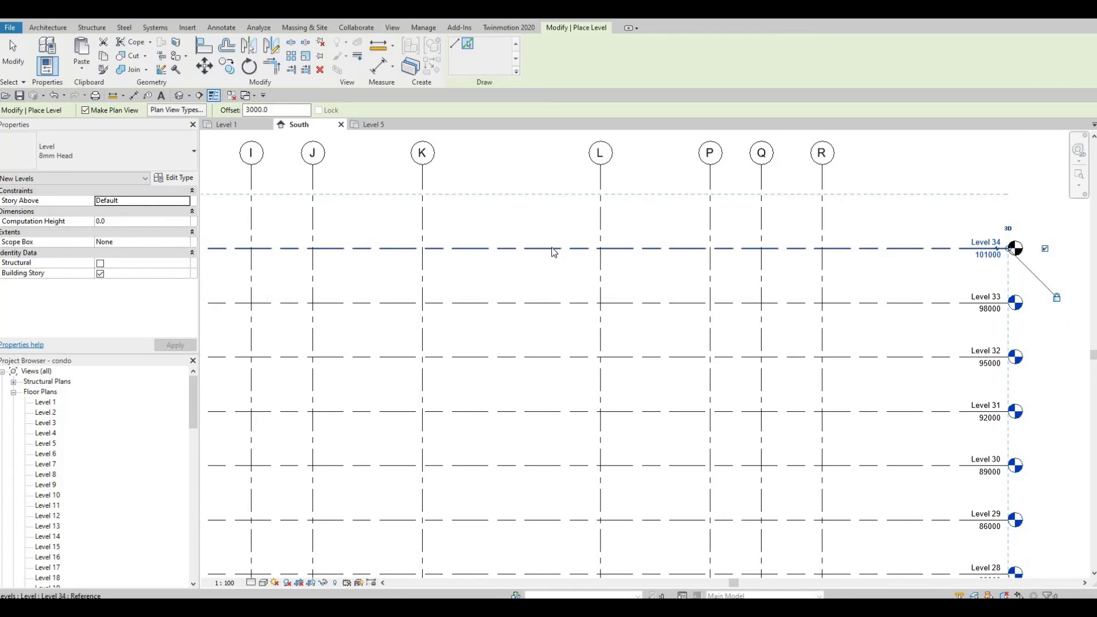
pyautogui.click(554, 252)
# - Examine the full level stack in the South elevation, from the base level up to the grid heads
pyautogui.scroll(-2, 686, 325)
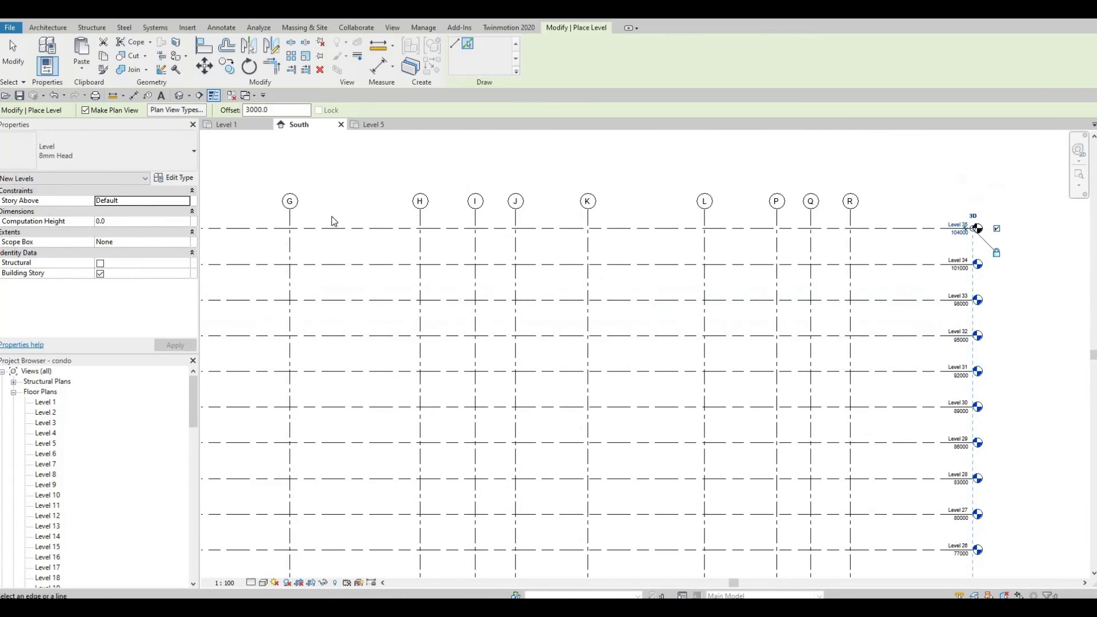
pyautogui.scroll(-1, 421, 214)
pyautogui.scroll(-4, 488, 214)
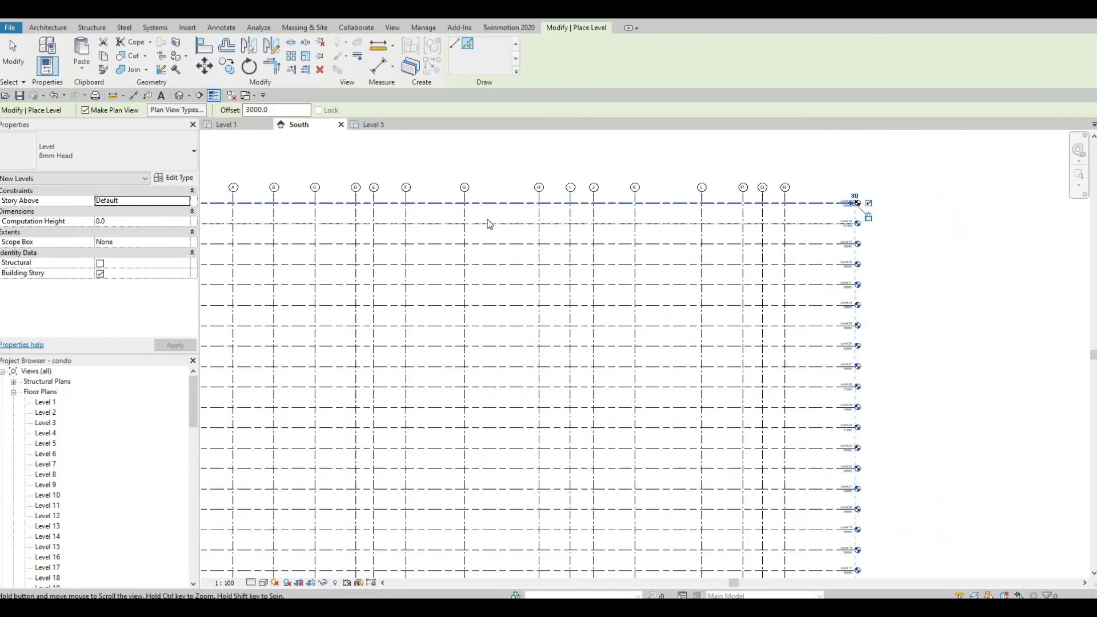
pyautogui.scroll(-4, 617, 317)
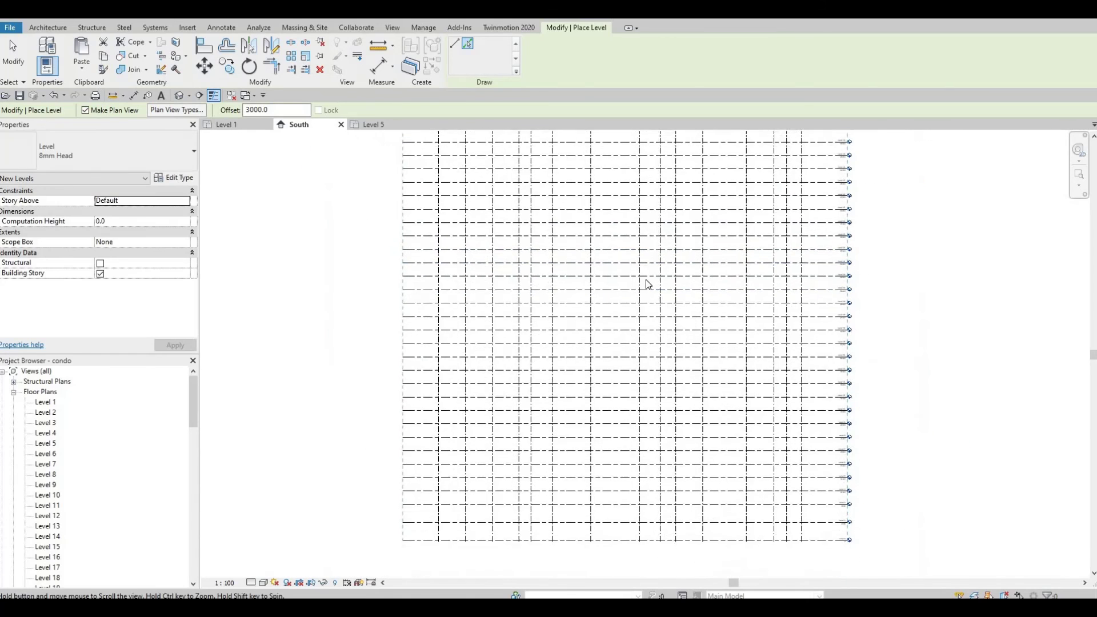
pyautogui.moveTo(629, 394); pyautogui.dragTo(630, 429, button='middle')
pyautogui.moveTo(627, 343); pyautogui.dragTo(625, 413, button='middle')
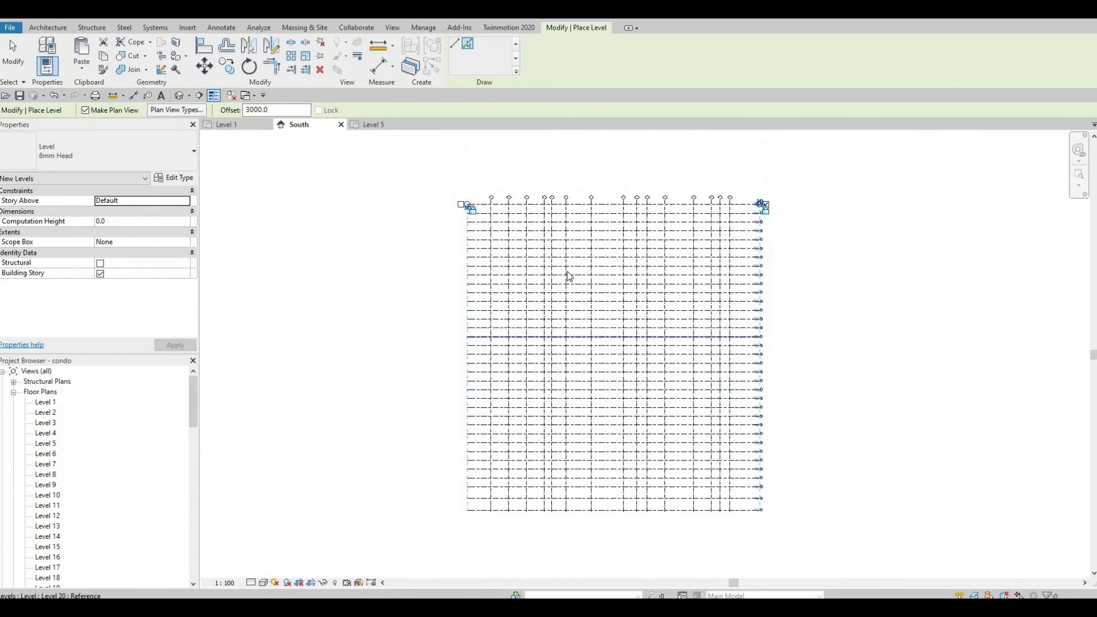
pyautogui.scroll(1, 568, 274)
pyautogui.moveTo(616, 338); pyautogui.dragTo(613, 333, button='middle')
pyautogui.press('Escape')
pyautogui.scroll(-1, 646, 325)
pyautogui.scroll(4, 656, 446)
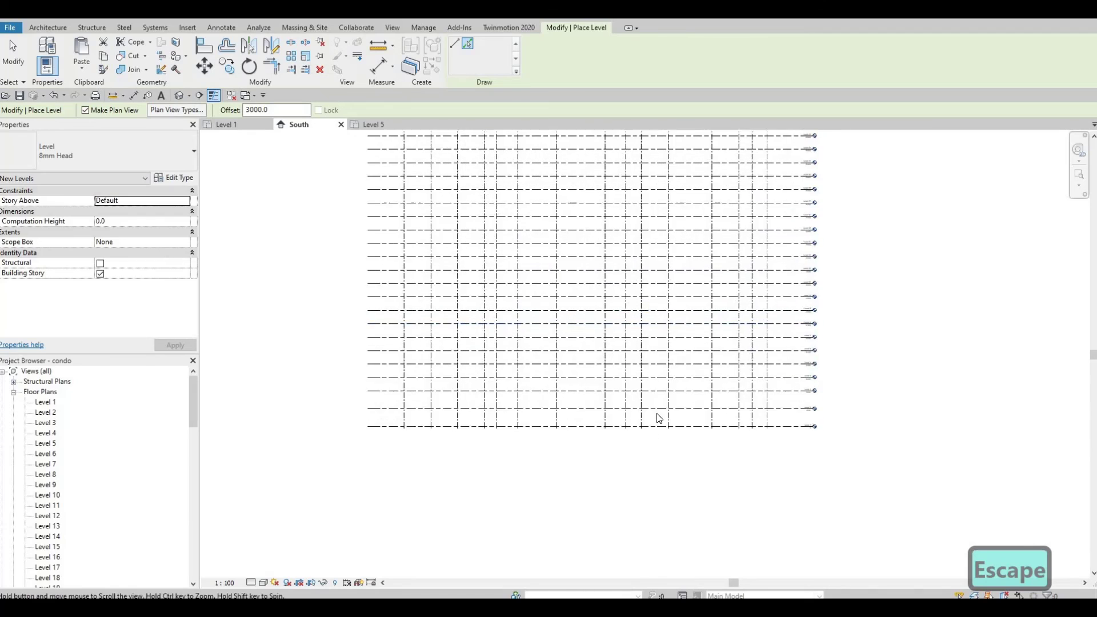
pyautogui.moveTo(657, 481); pyautogui.dragTo(655, 561, button='middle')
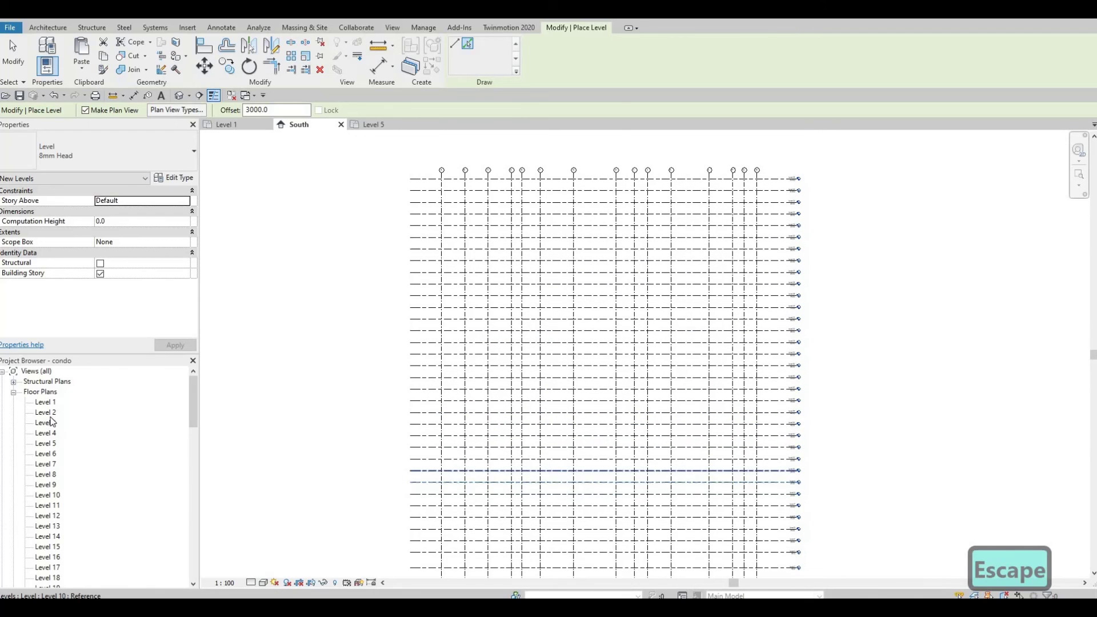
# - Leave the level placement and open the Level 1 floor plan with its dimensioned grids
pyautogui.doubleClick(40, 402)
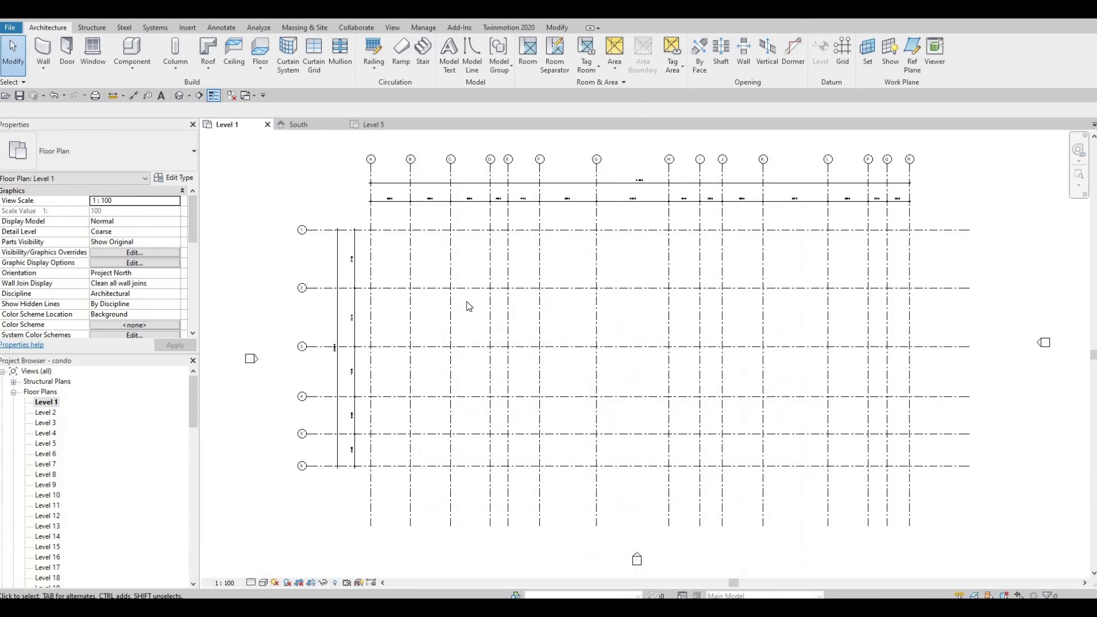
pyautogui.scroll(4, 351, 179)
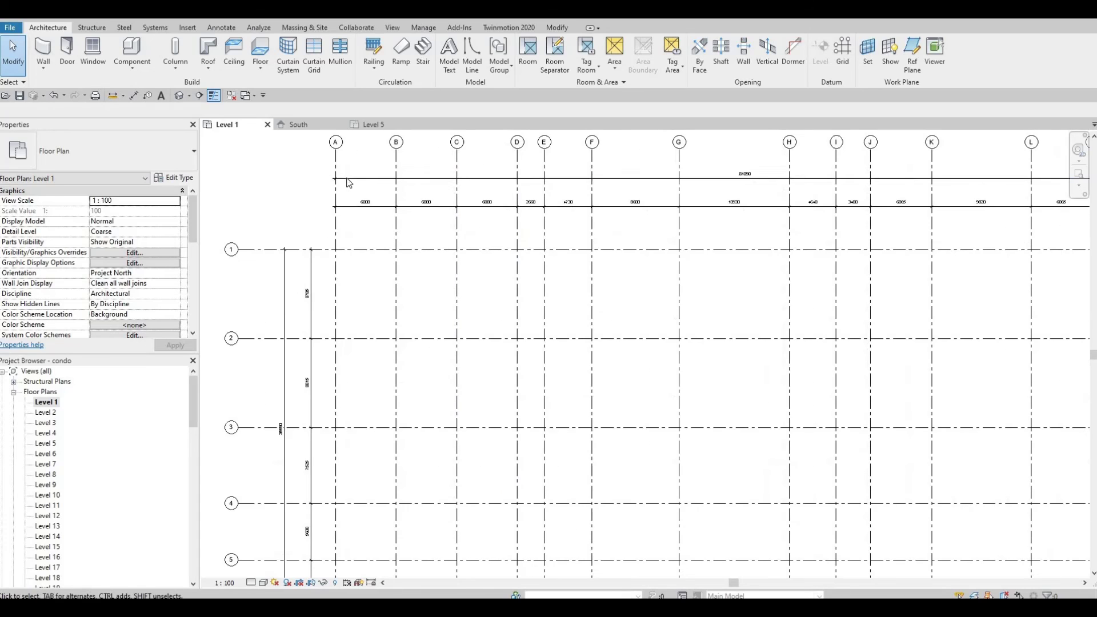
pyautogui.scroll(-2, 583, 299)
pyautogui.scroll(-4, 582, 386)
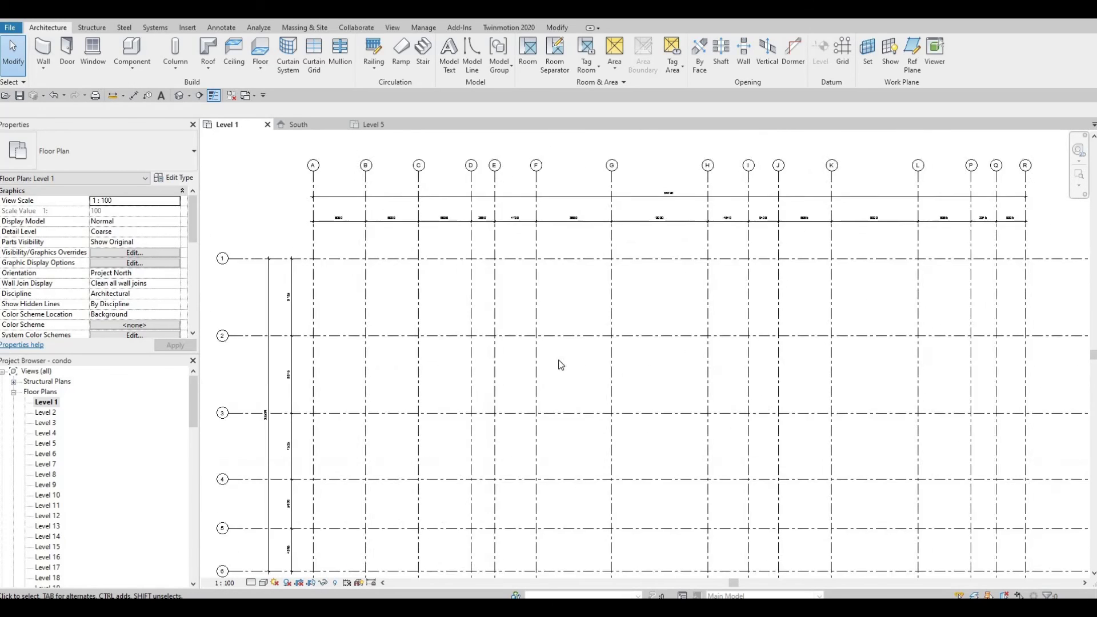